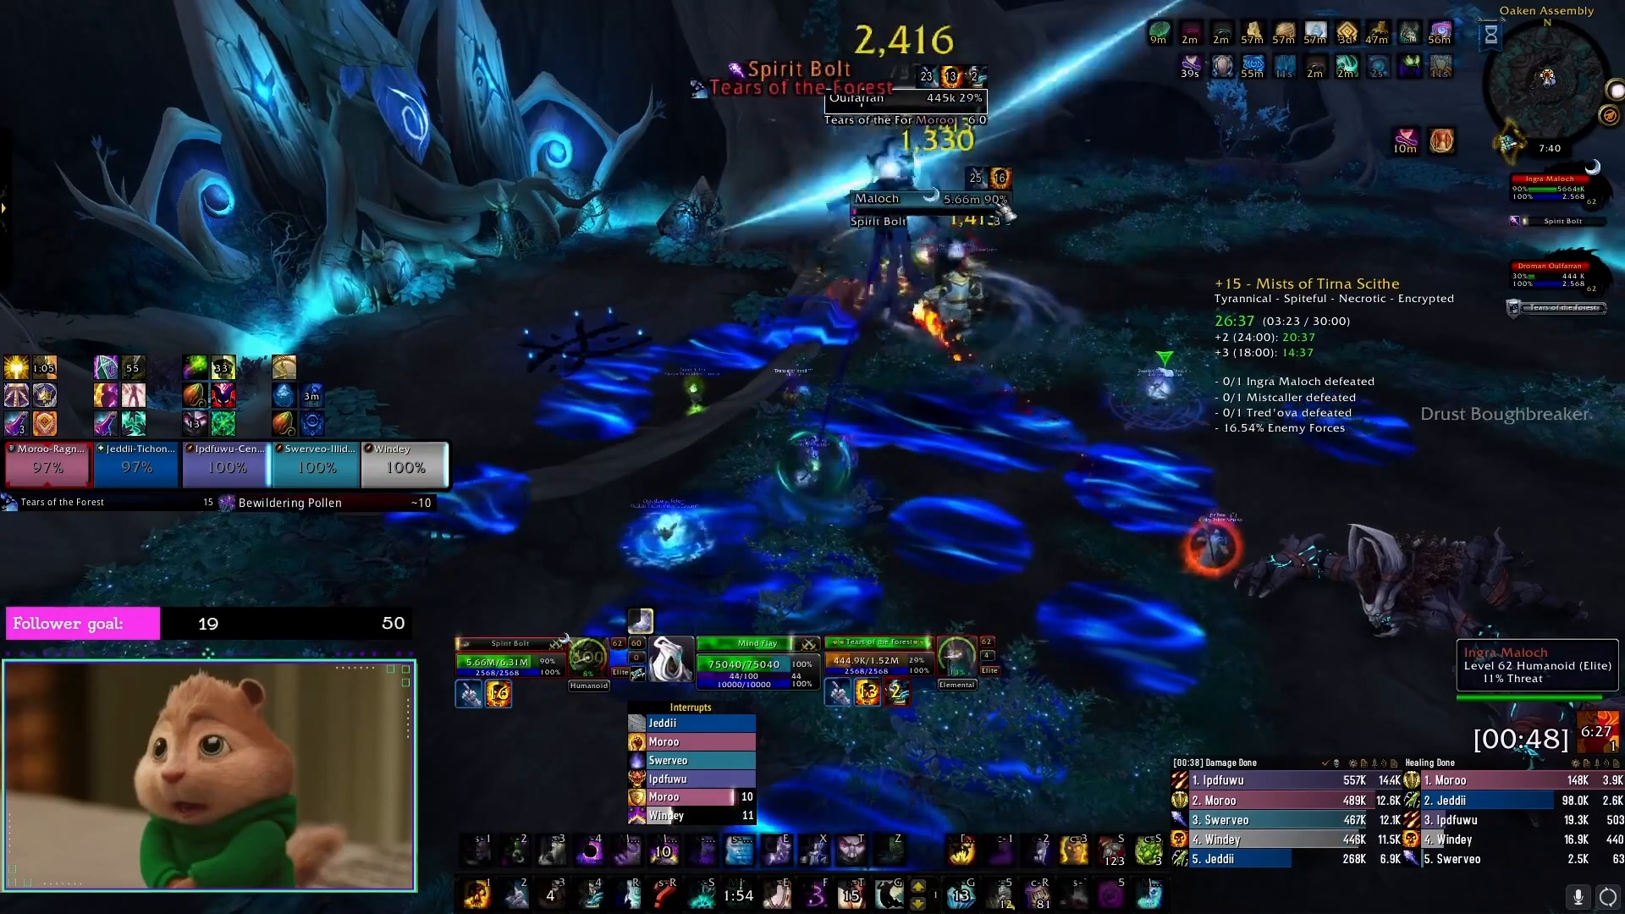
Step: Attack Droman Oulfarran with Shadow Priest spells until he is subdued, while avoiding the Tears of the Forest pools
{"action": "key", "text": "1"}
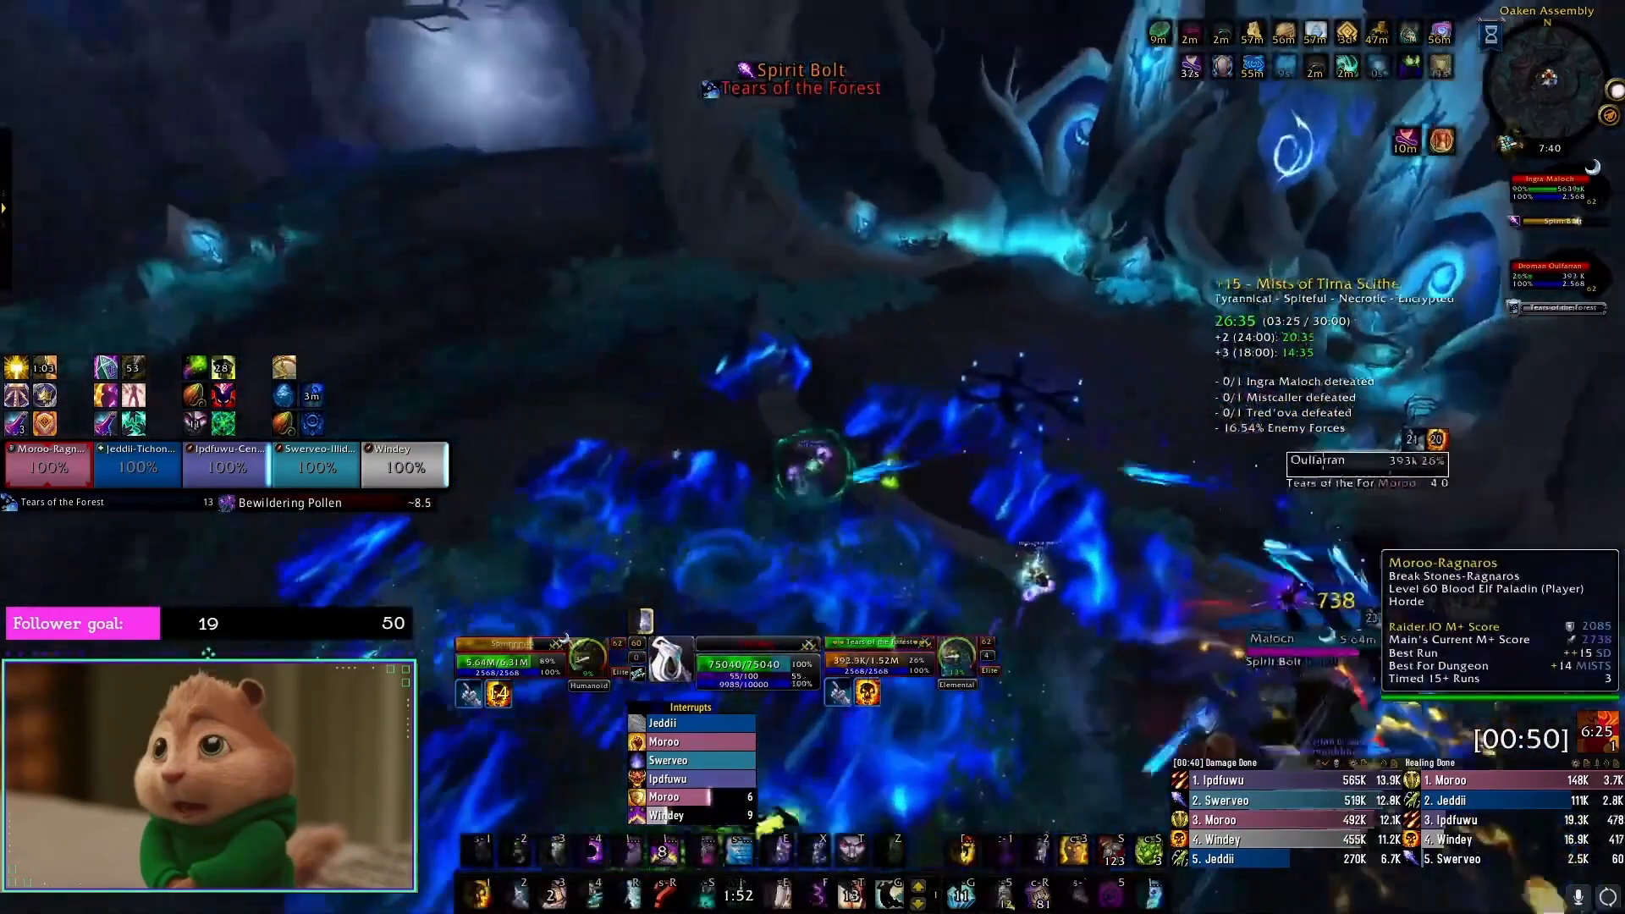
{"action": "key", "text": "shift+2"}
{"action": "key", "text": "Tab"}
{"action": "key", "text": "4"}
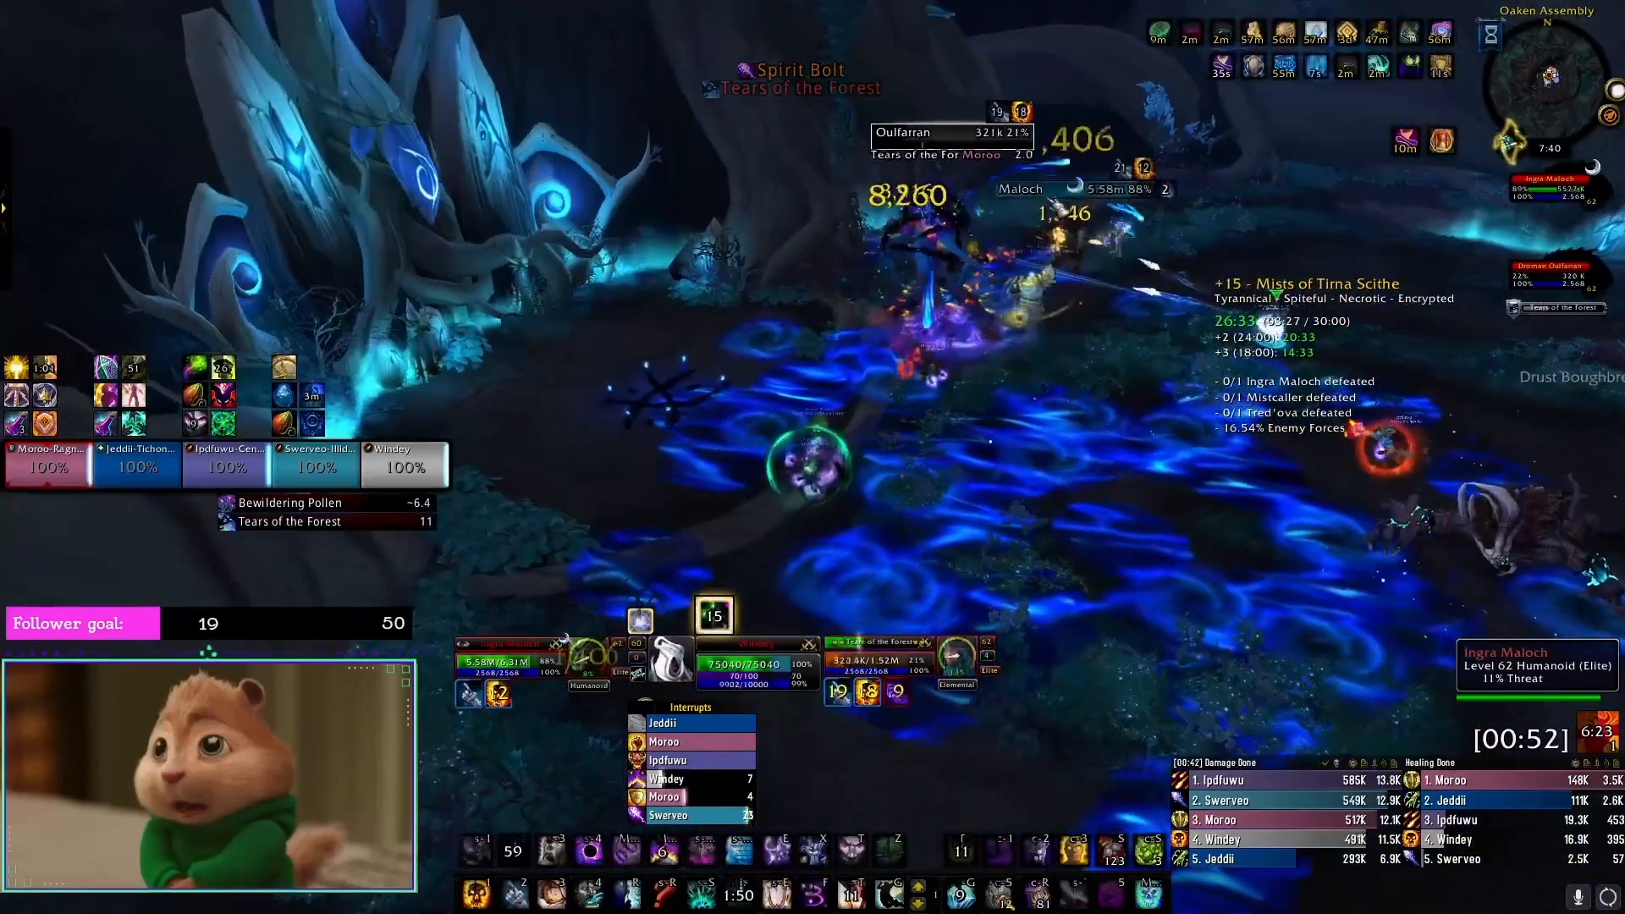
{"action": "key", "text": "3"}
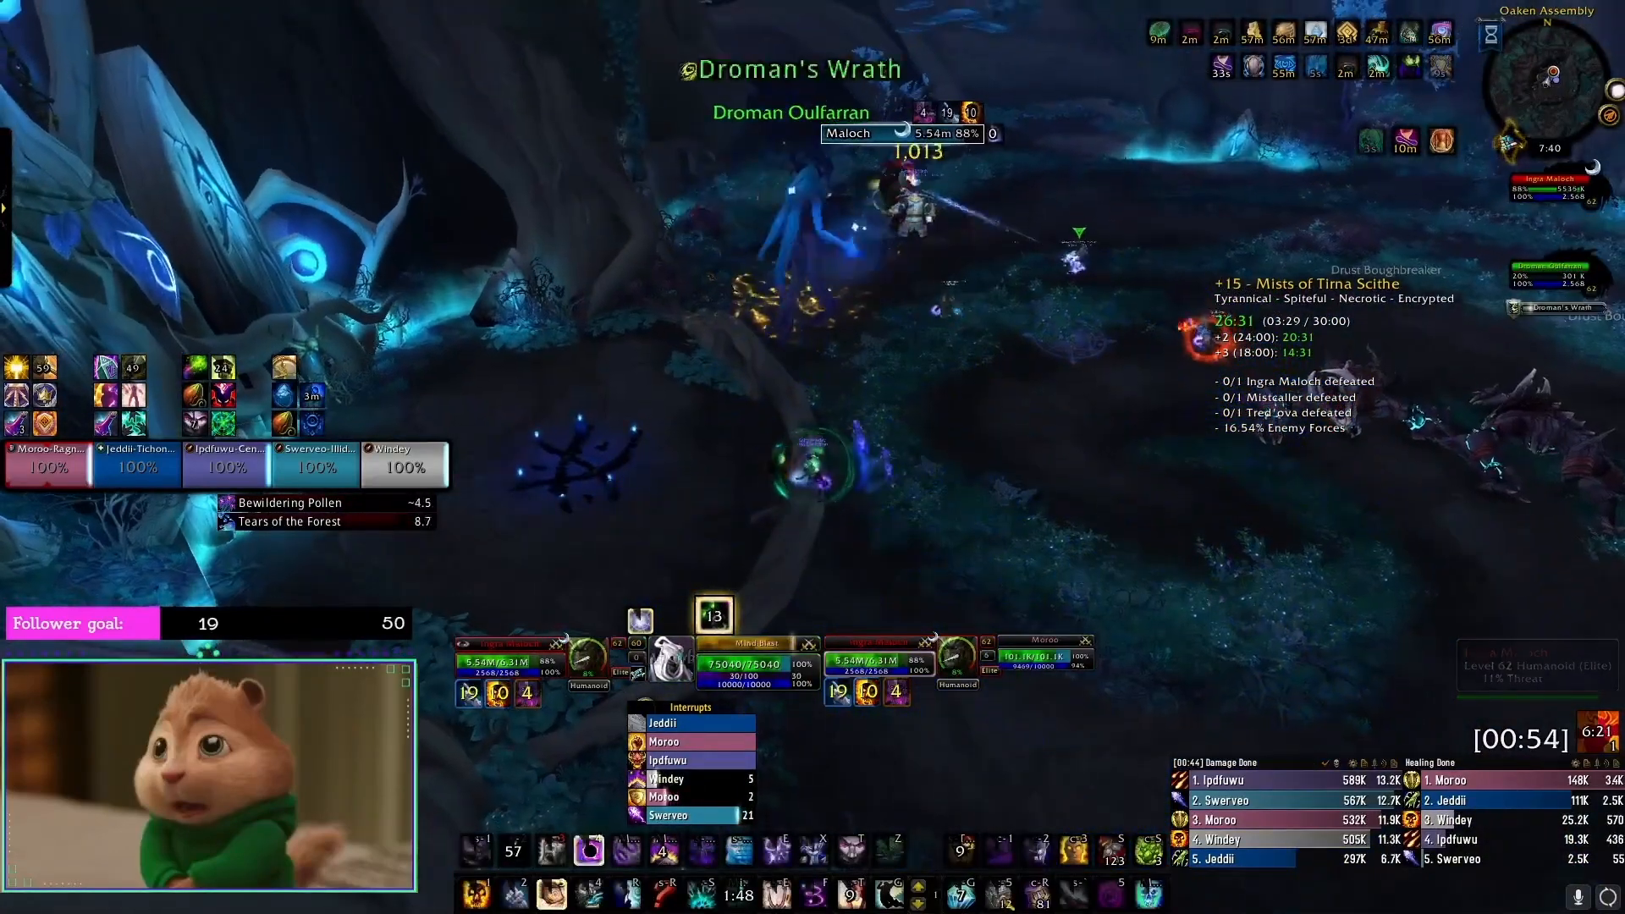
Step: Advance on Ingra Maloch and start a burst of Shadow damage during Droman's Wrath, including Mind Blast
{"action": "key", "text": "w"}
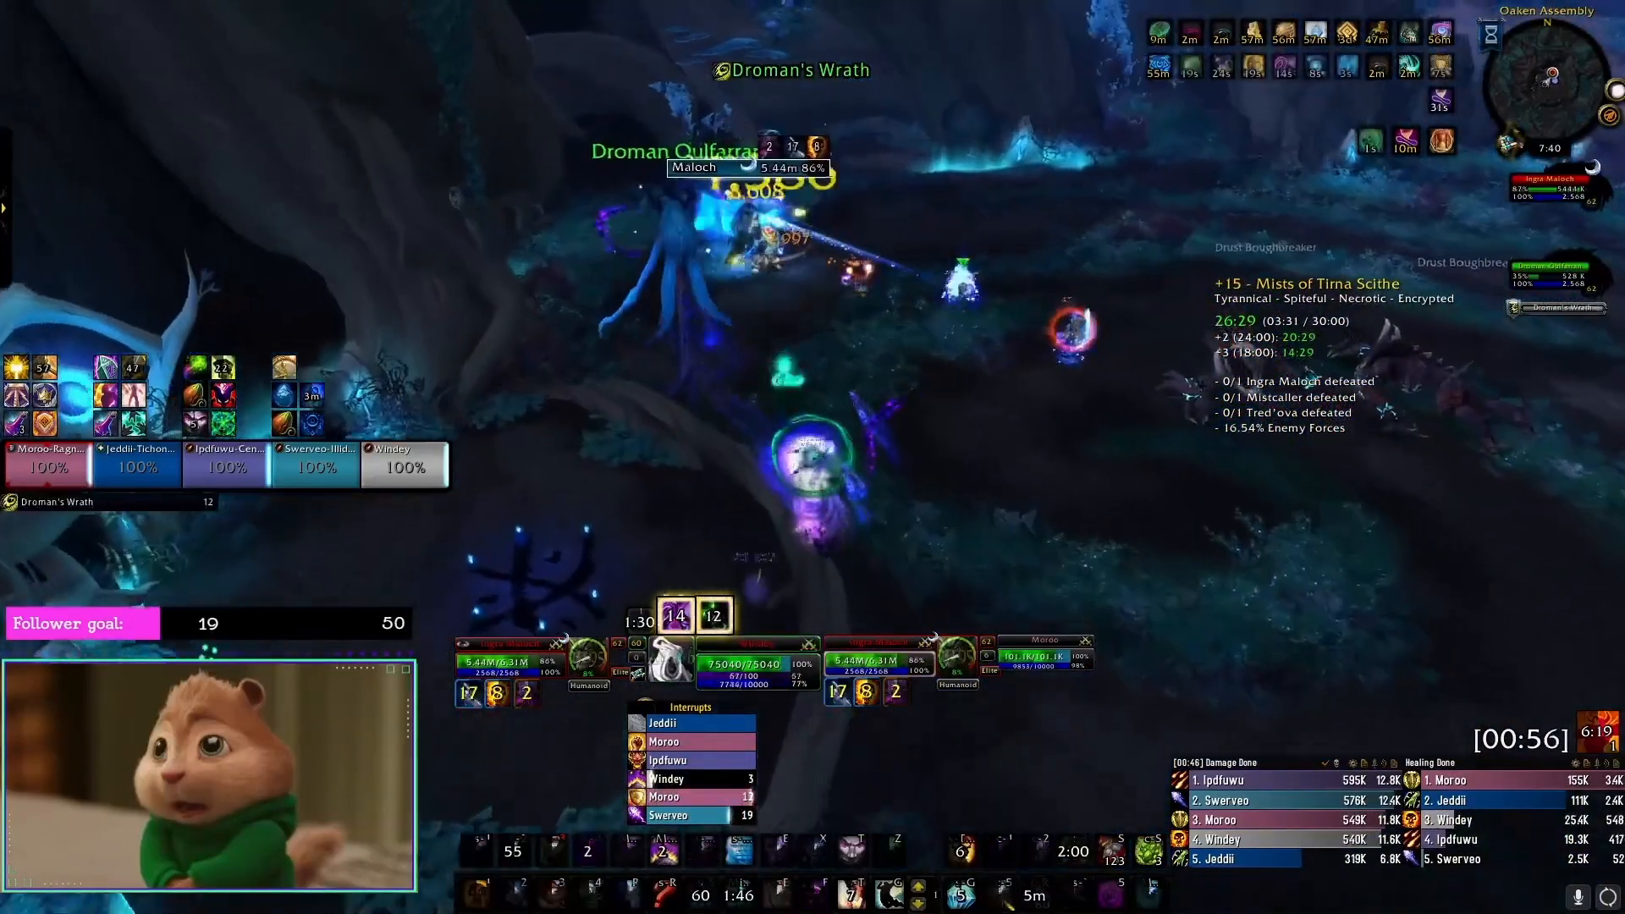
{"action": "key", "text": "4"}
{"action": "key", "text": "3"}
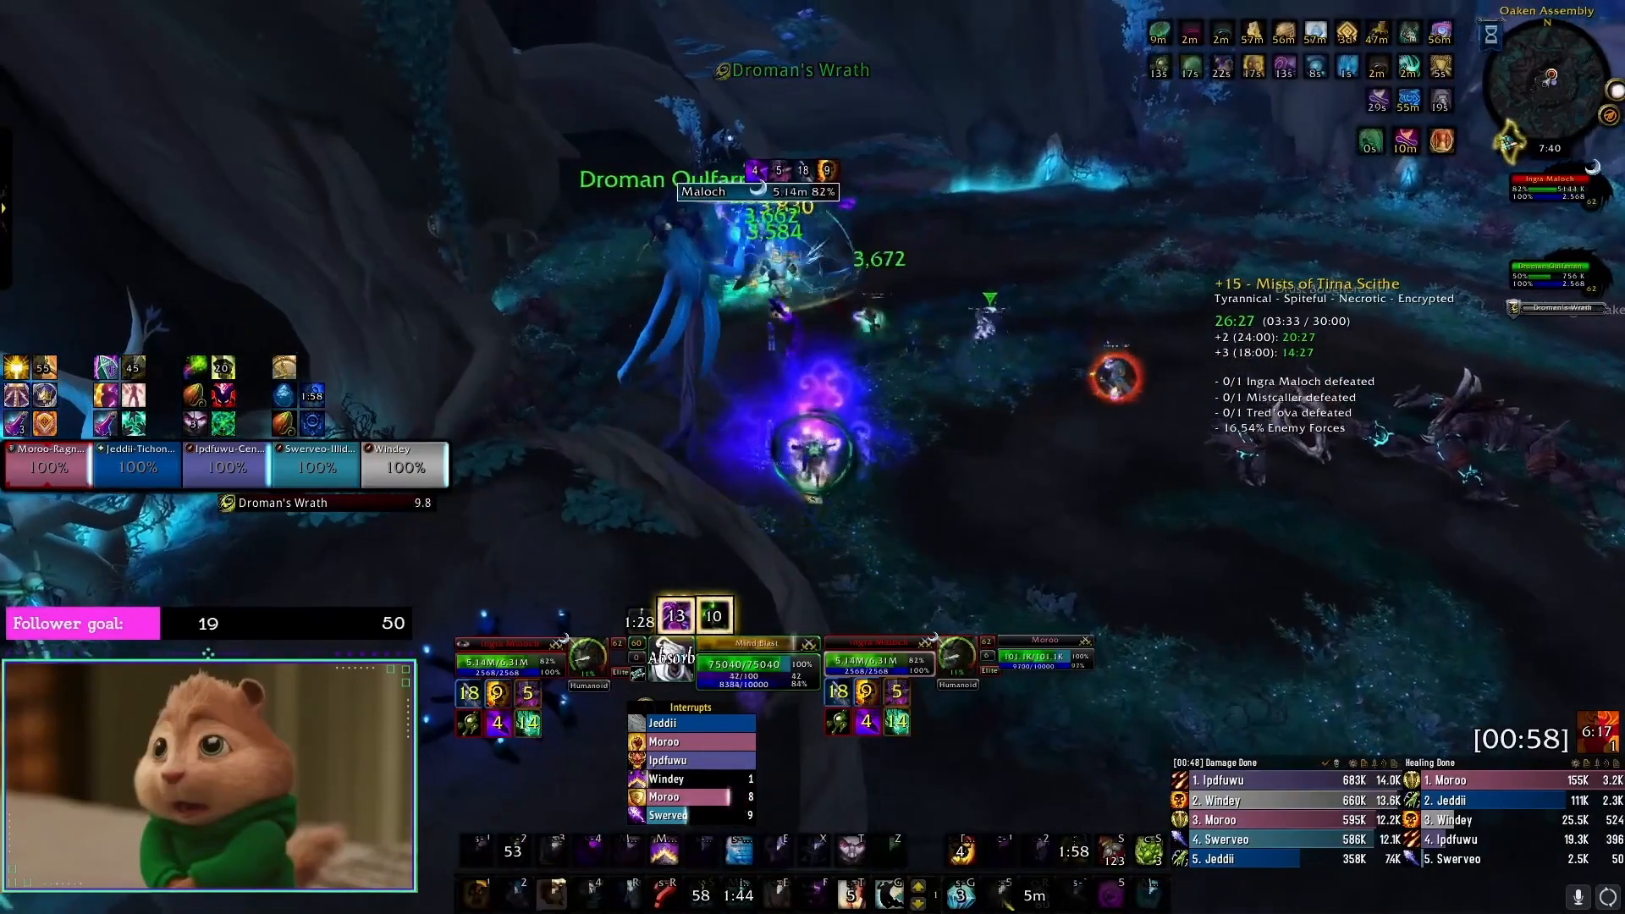
{"action": "key", "text": "3"}
{"action": "key", "text": "4"}
{"action": "key", "text": "w"}
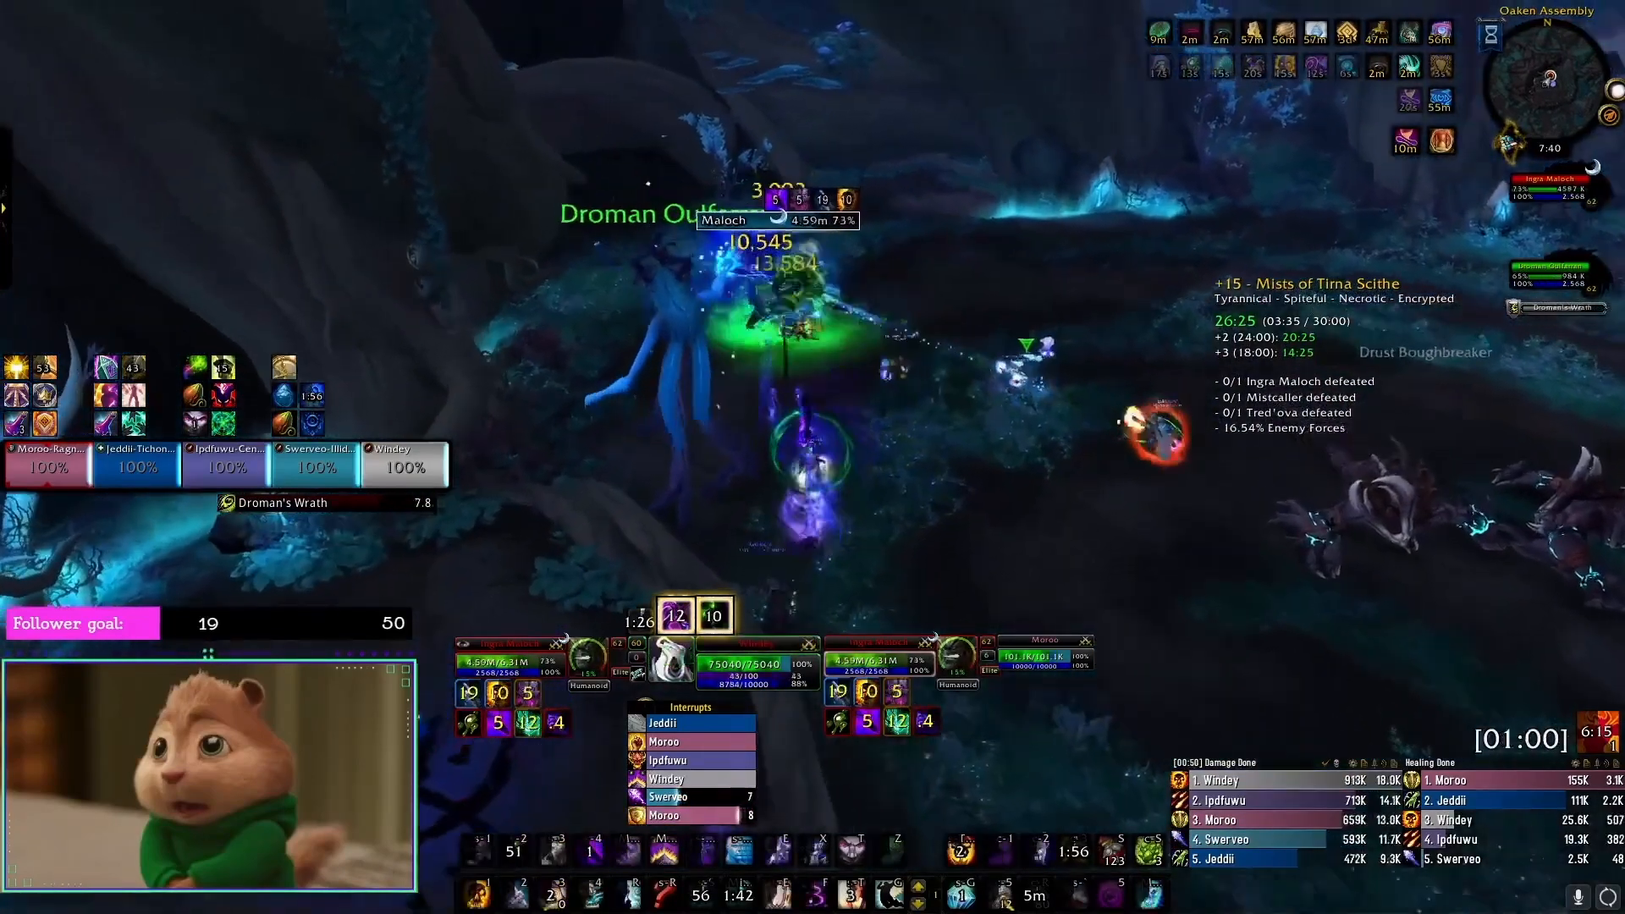
{"action": "key", "text": "shift+g"}
{"action": "key", "text": "w"}
{"action": "key", "text": "4"}
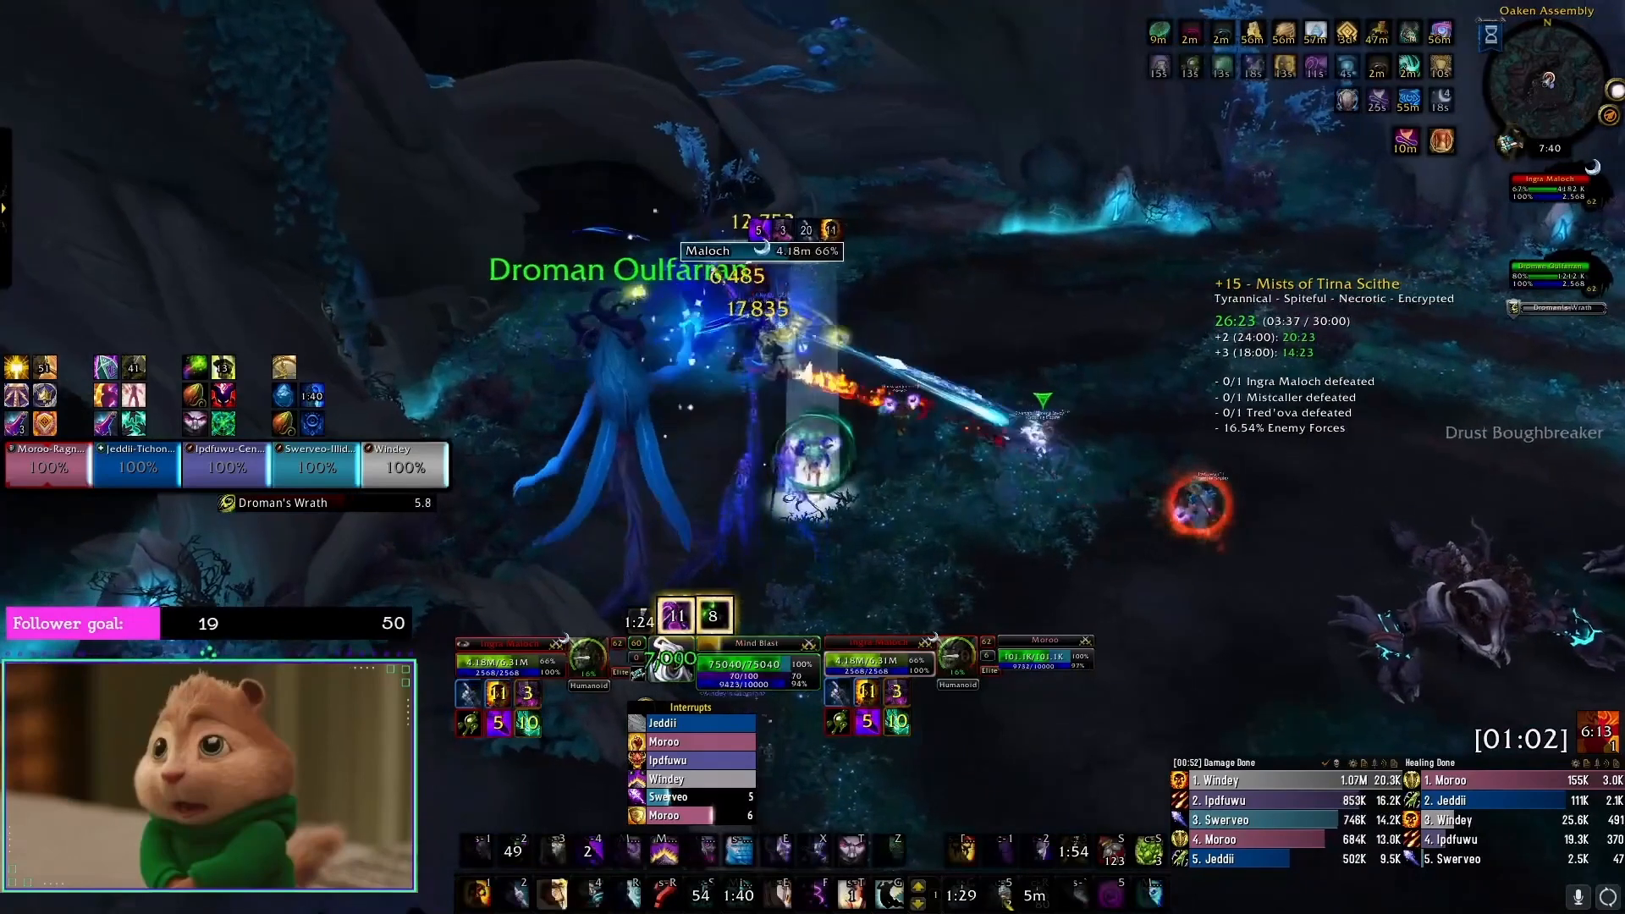
Step: Close in on Ingra Maloch and keep chaining damage spells until Droman's Wrath runs out
{"action": "key", "text": "3"}
{"action": "key", "text": "shift+4"}
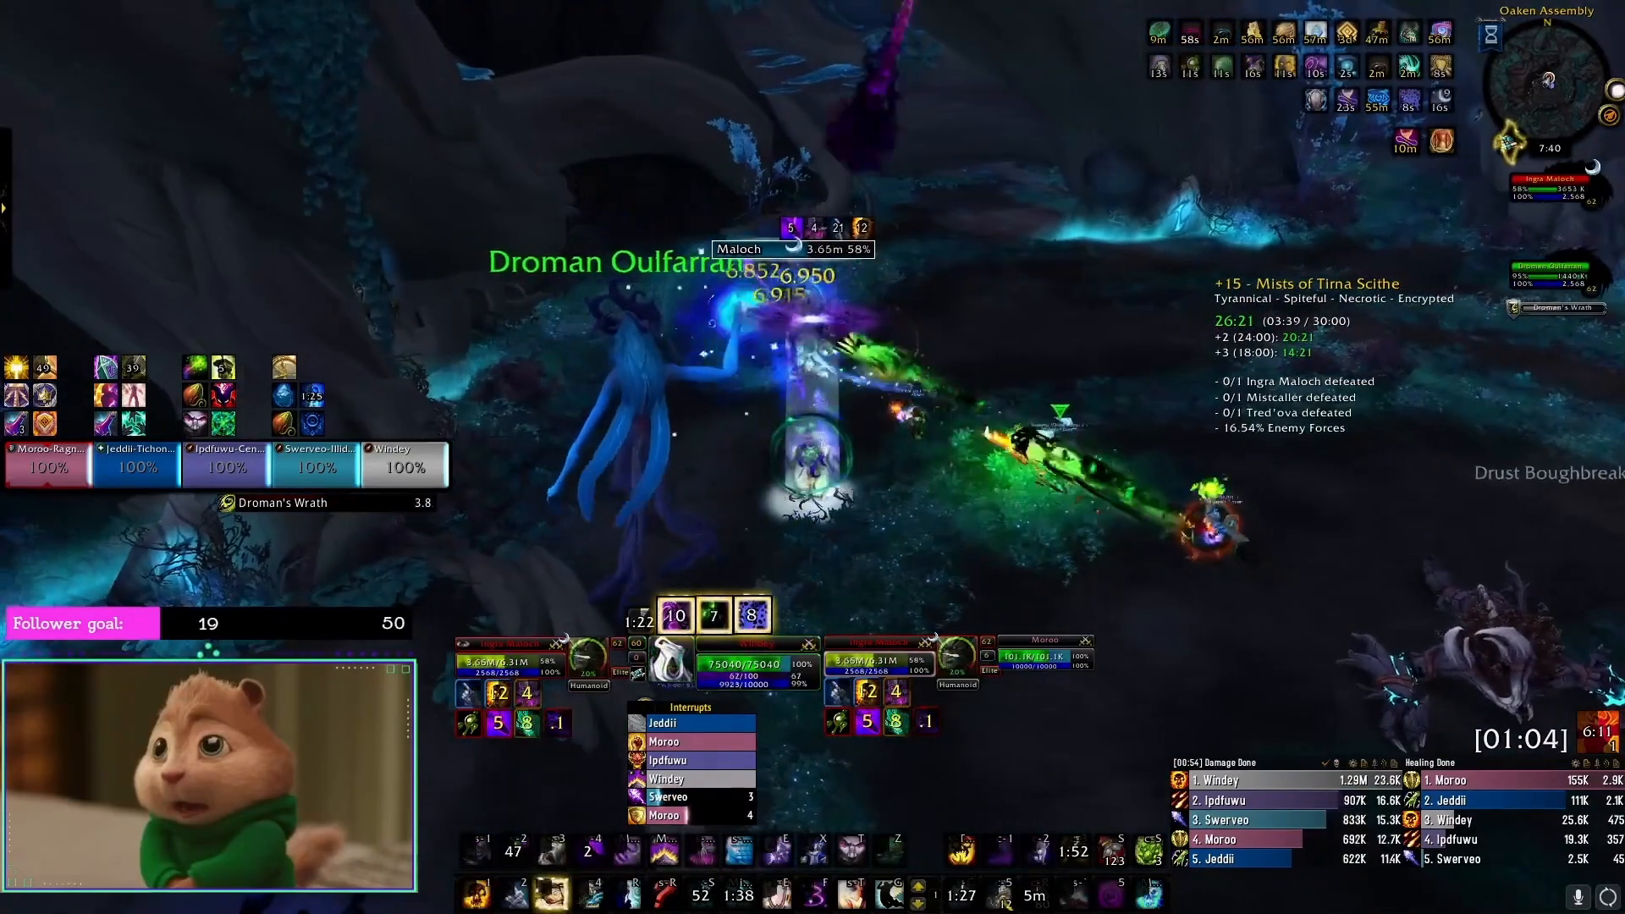
{"action": "key", "text": "3"}
{"action": "key", "text": "w"}
{"action": "key", "text": "w"}
{"action": "key", "text": "3"}
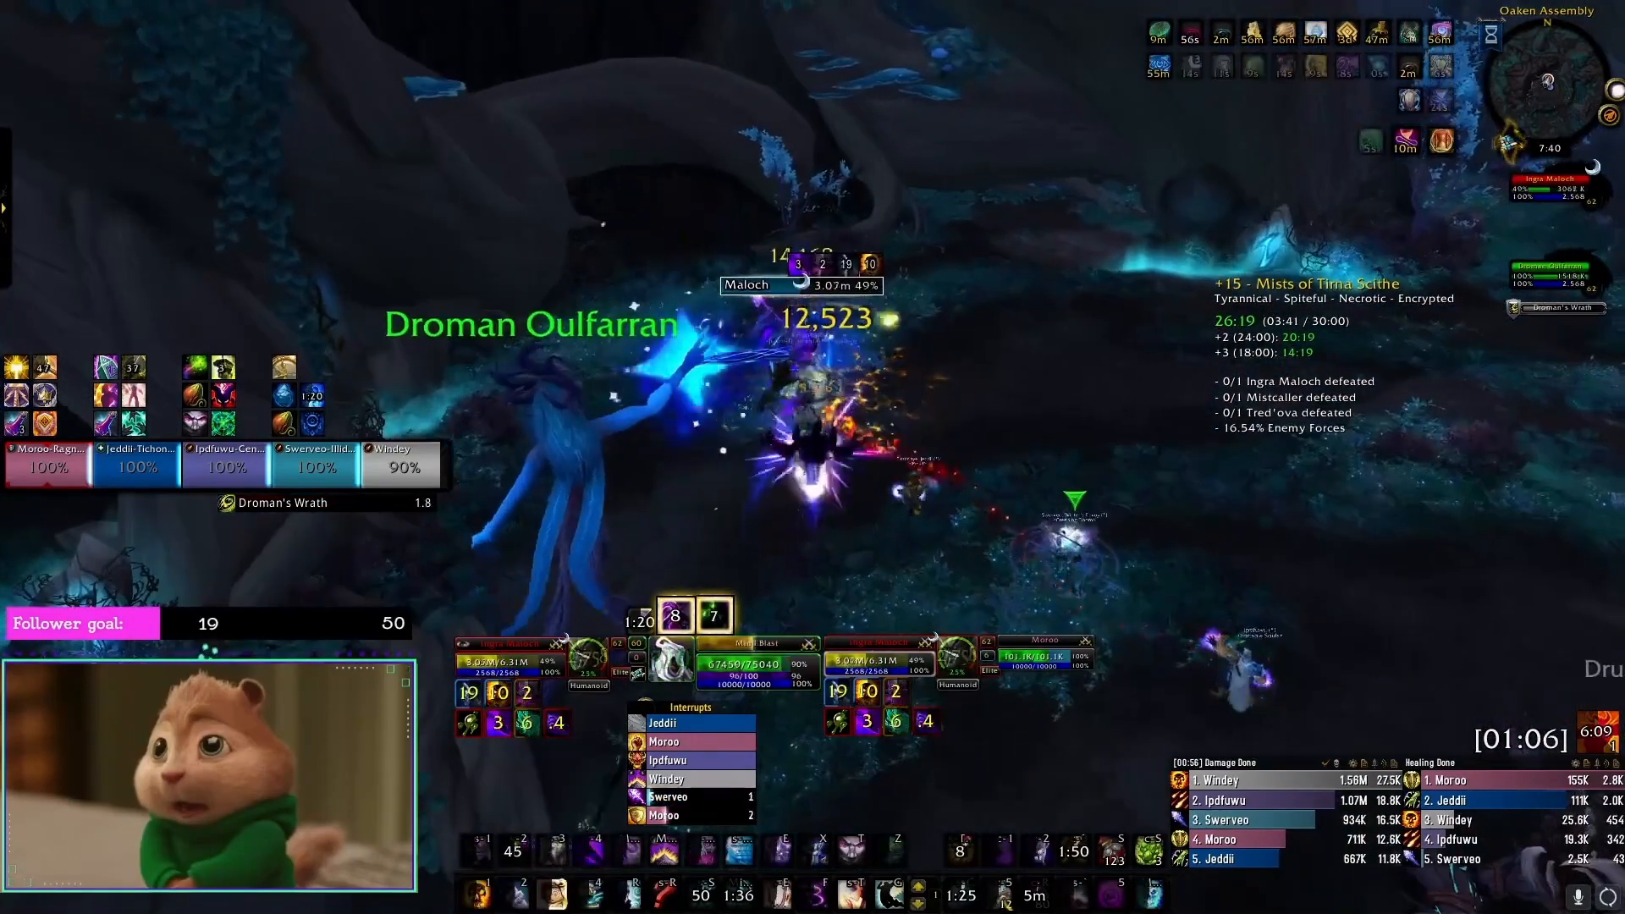
{"action": "key", "text": "shift+4"}
{"action": "key", "text": "4"}
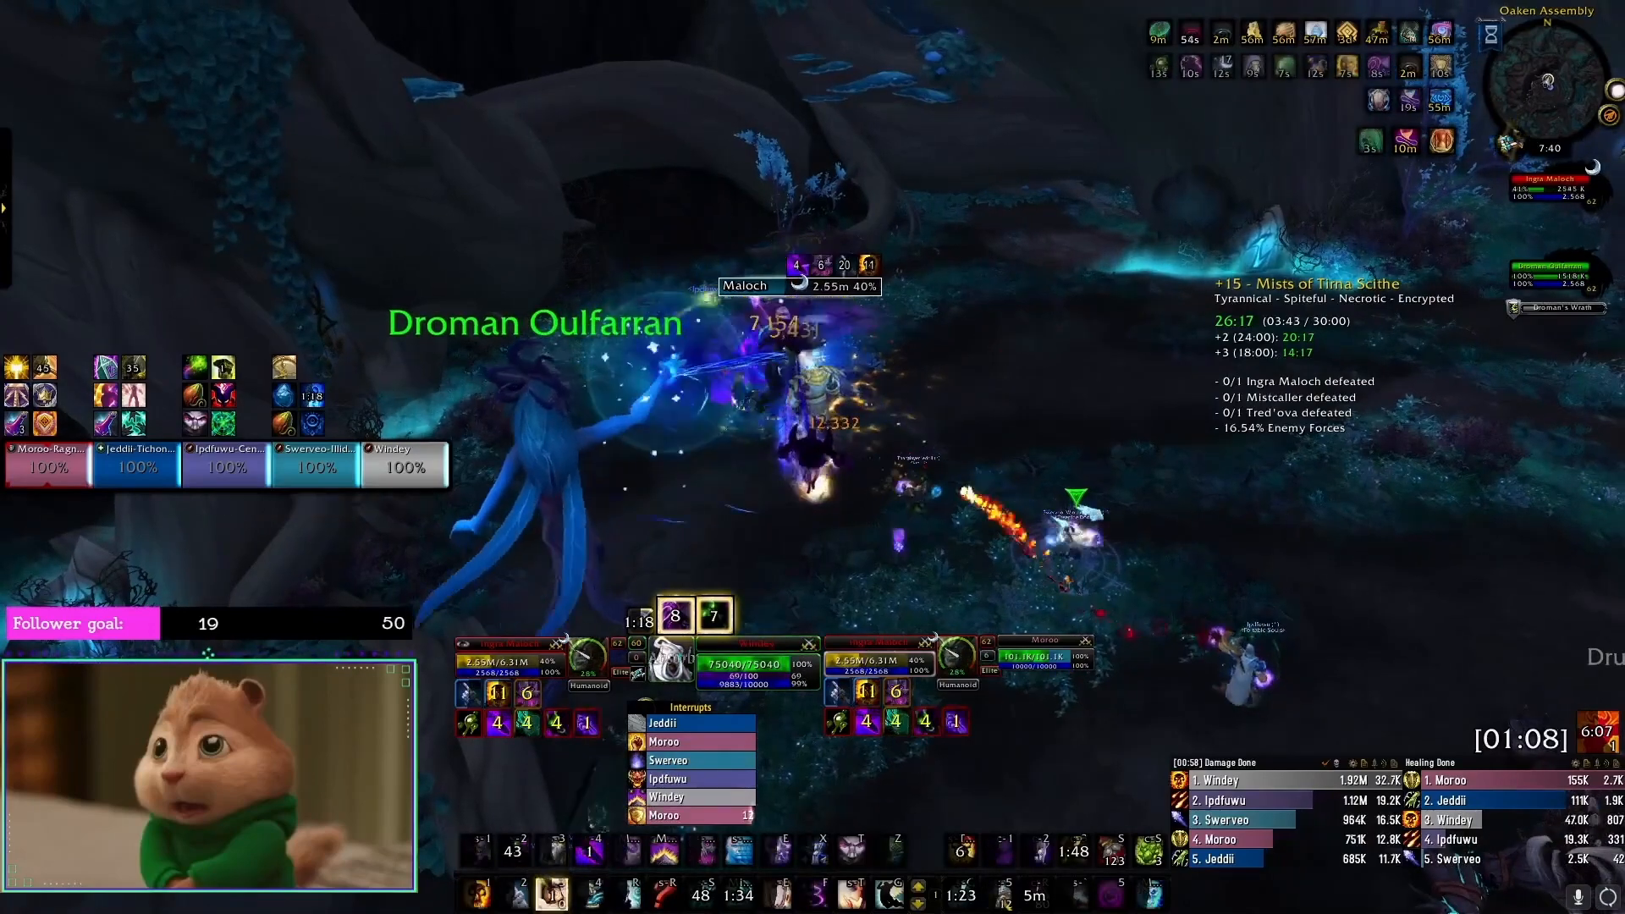
{"action": "key", "text": "4"}
{"action": "key", "text": "shift+4"}
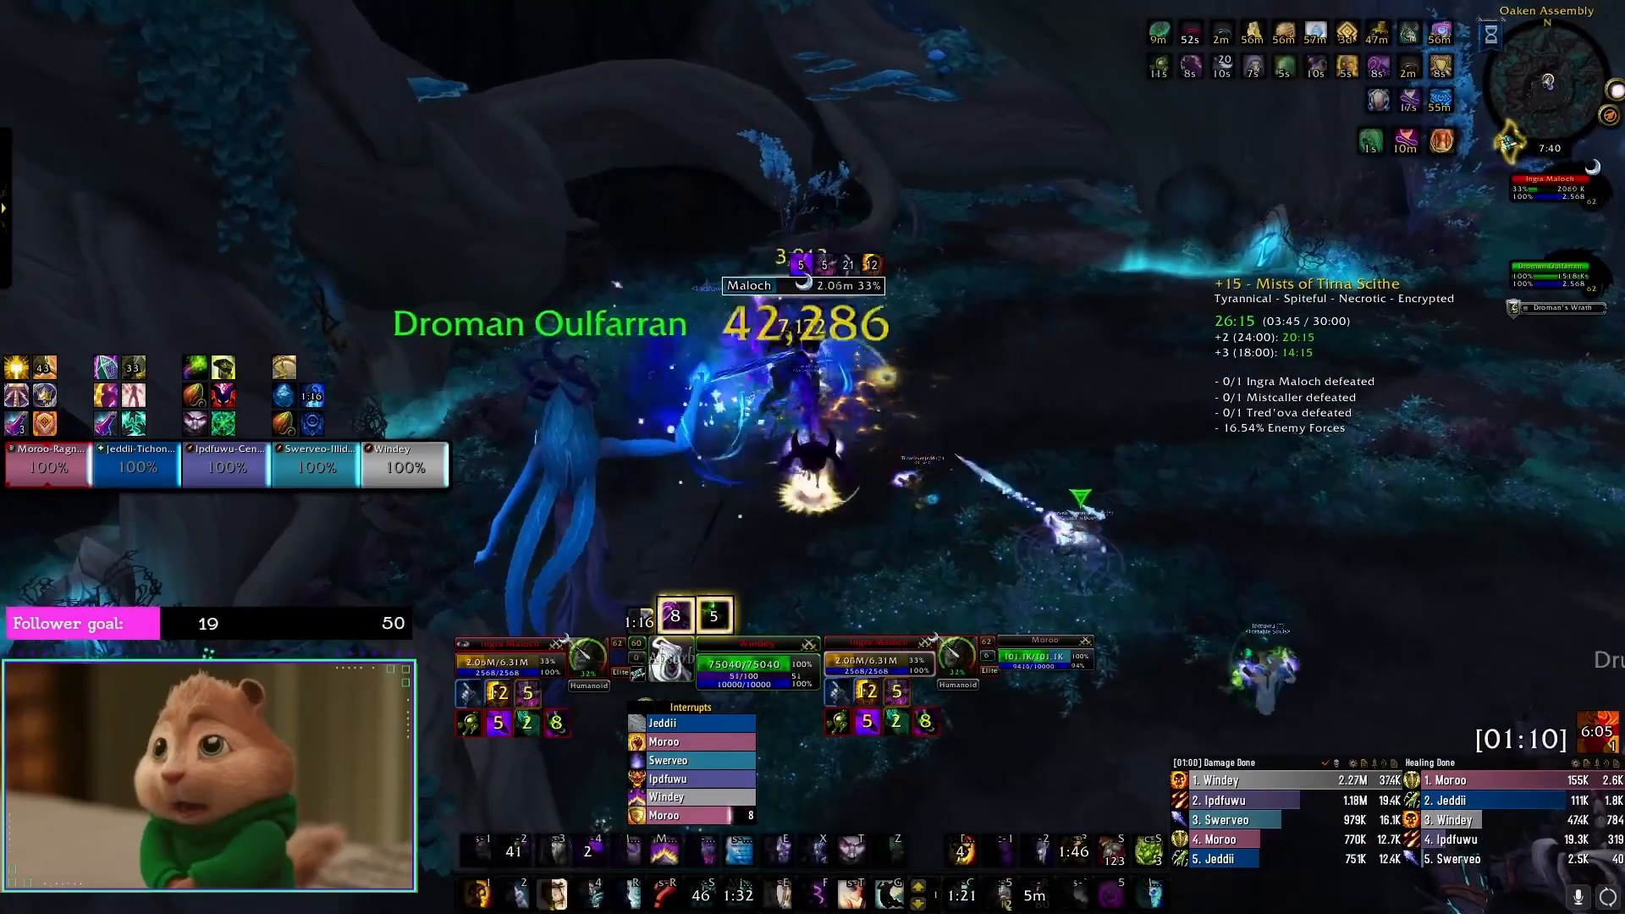
{"action": "key", "text": "3"}
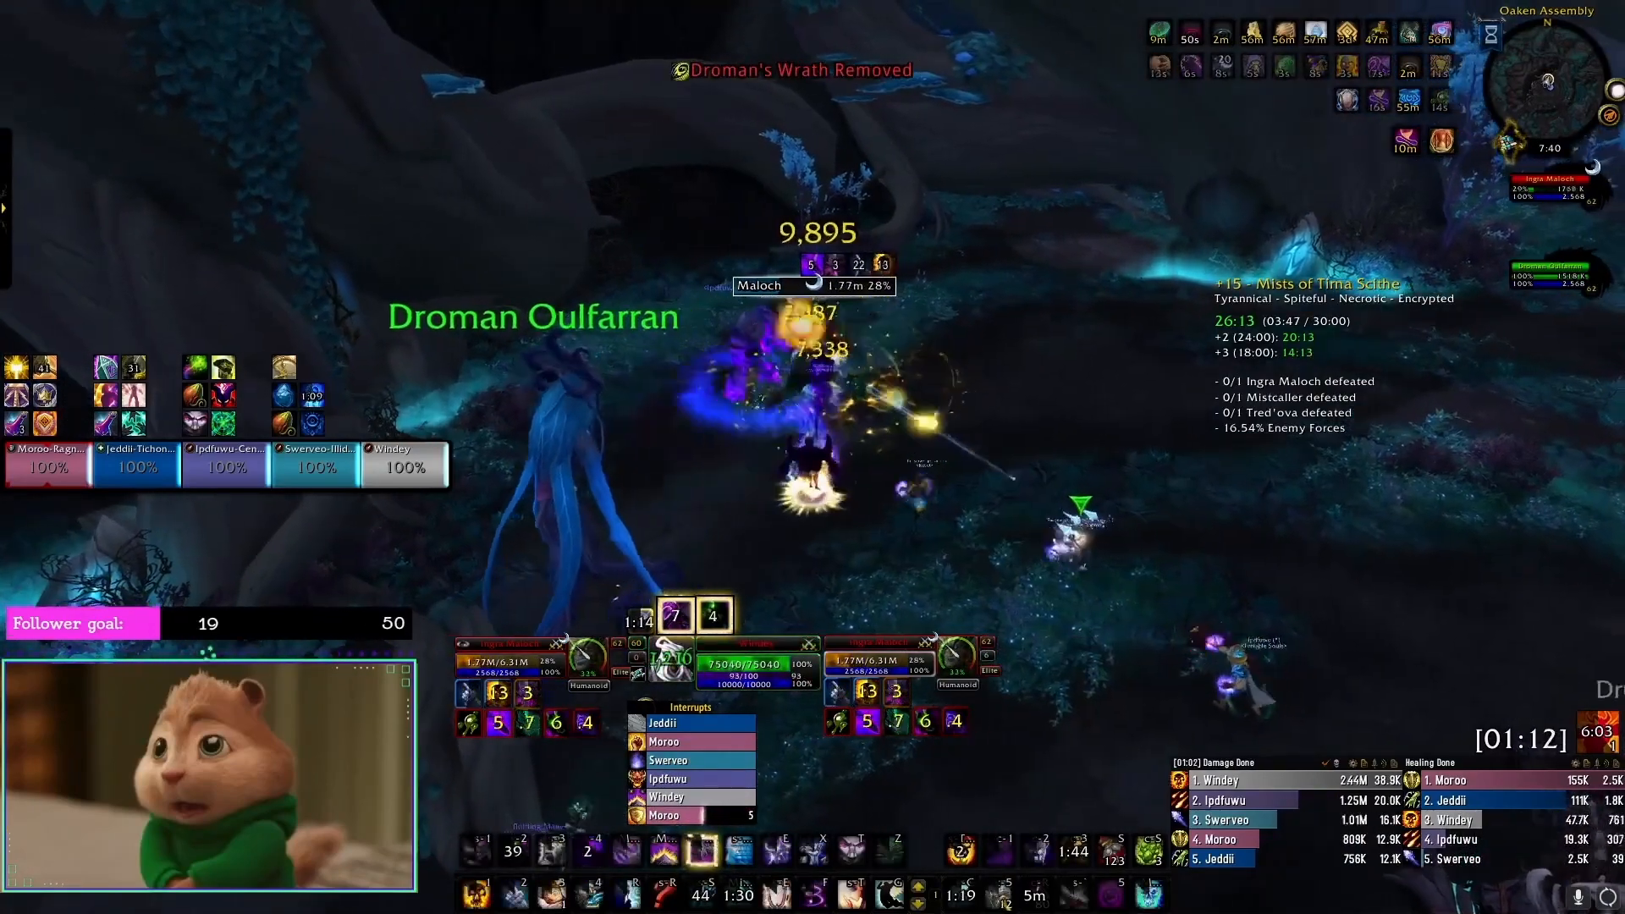
Step: Keep damaging Ingra Maloch through Soul Shackle with Vampiric Touch, Mind Blast and Mind Flay
{"action": "key", "text": "3"}
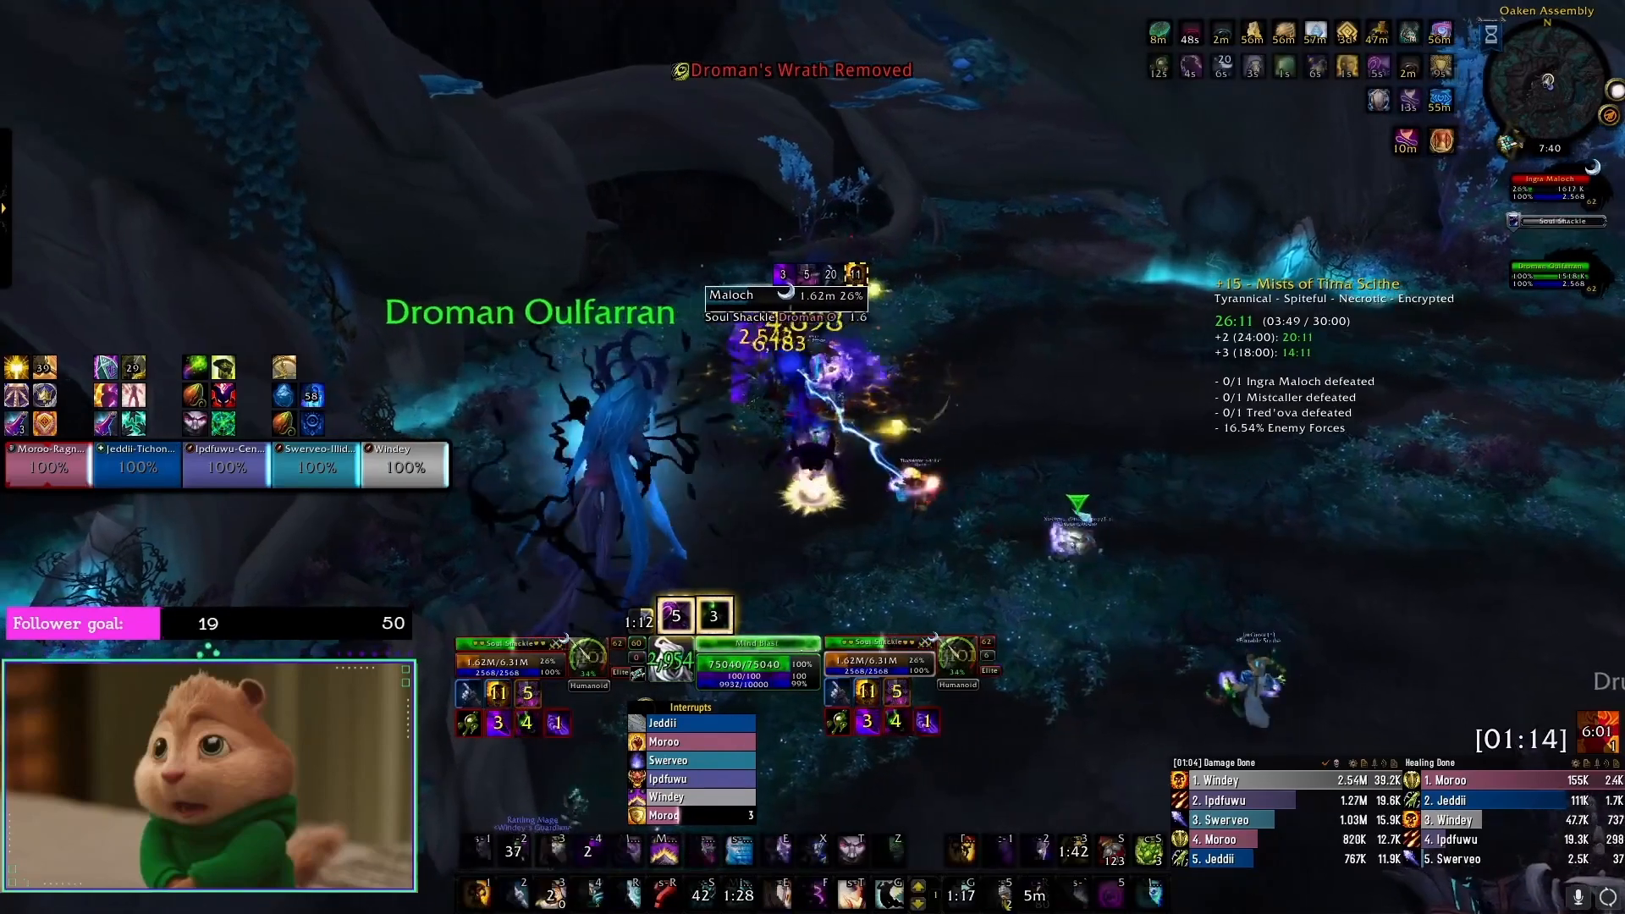
{"action": "key", "text": "4"}
{"action": "key", "text": "shift+4"}
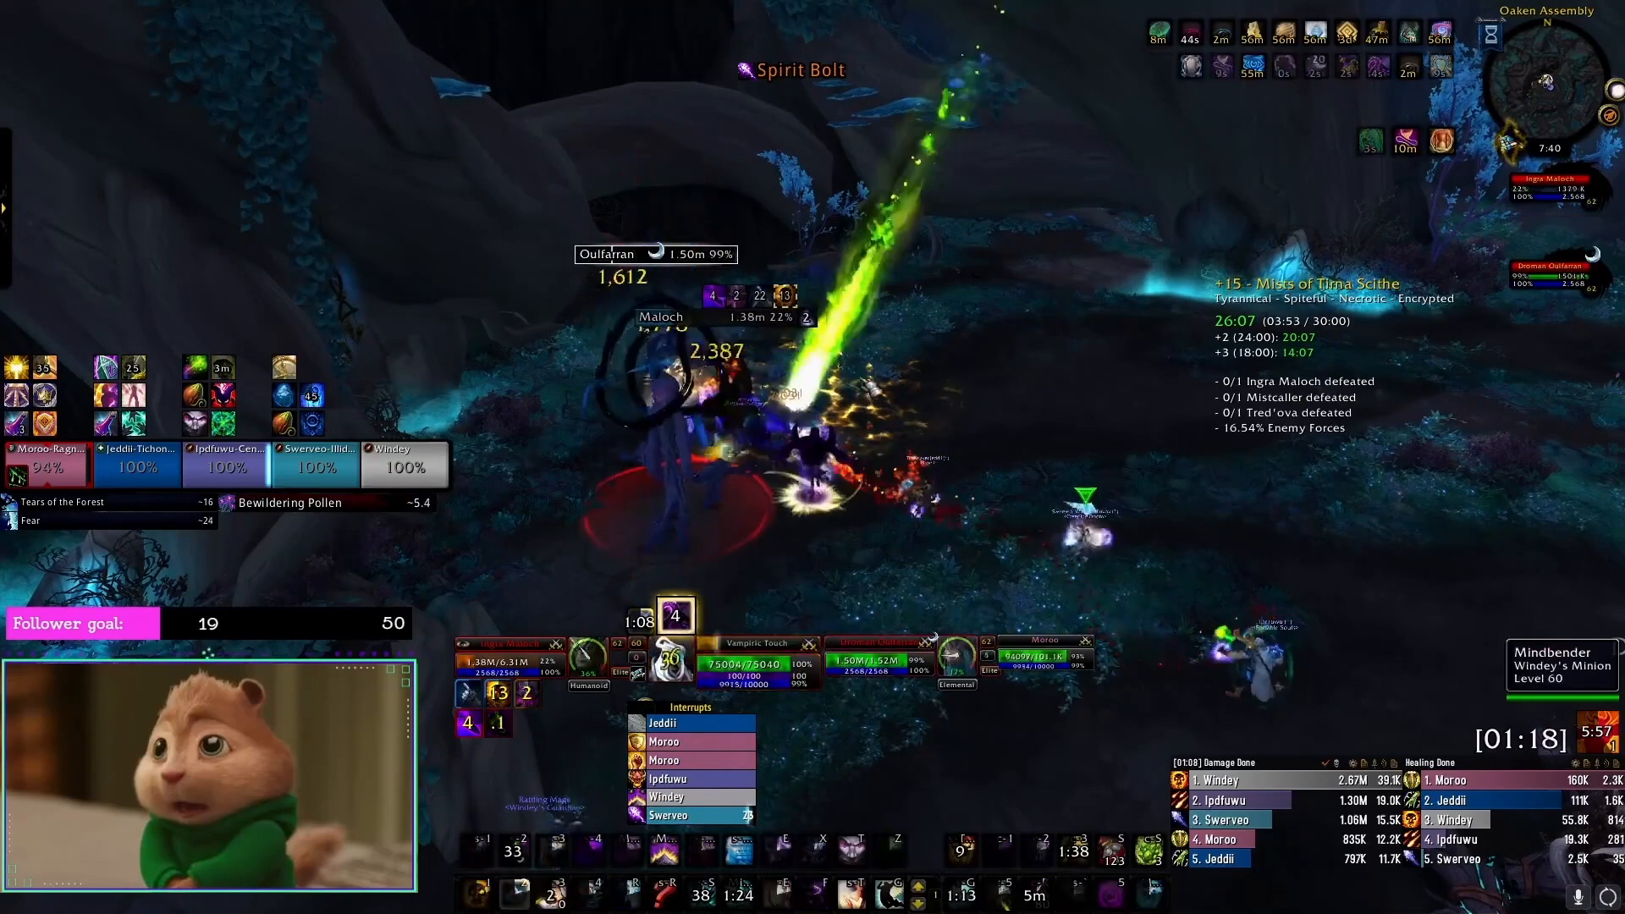
{"action": "key", "text": "4"}
{"action": "key", "text": "3"}
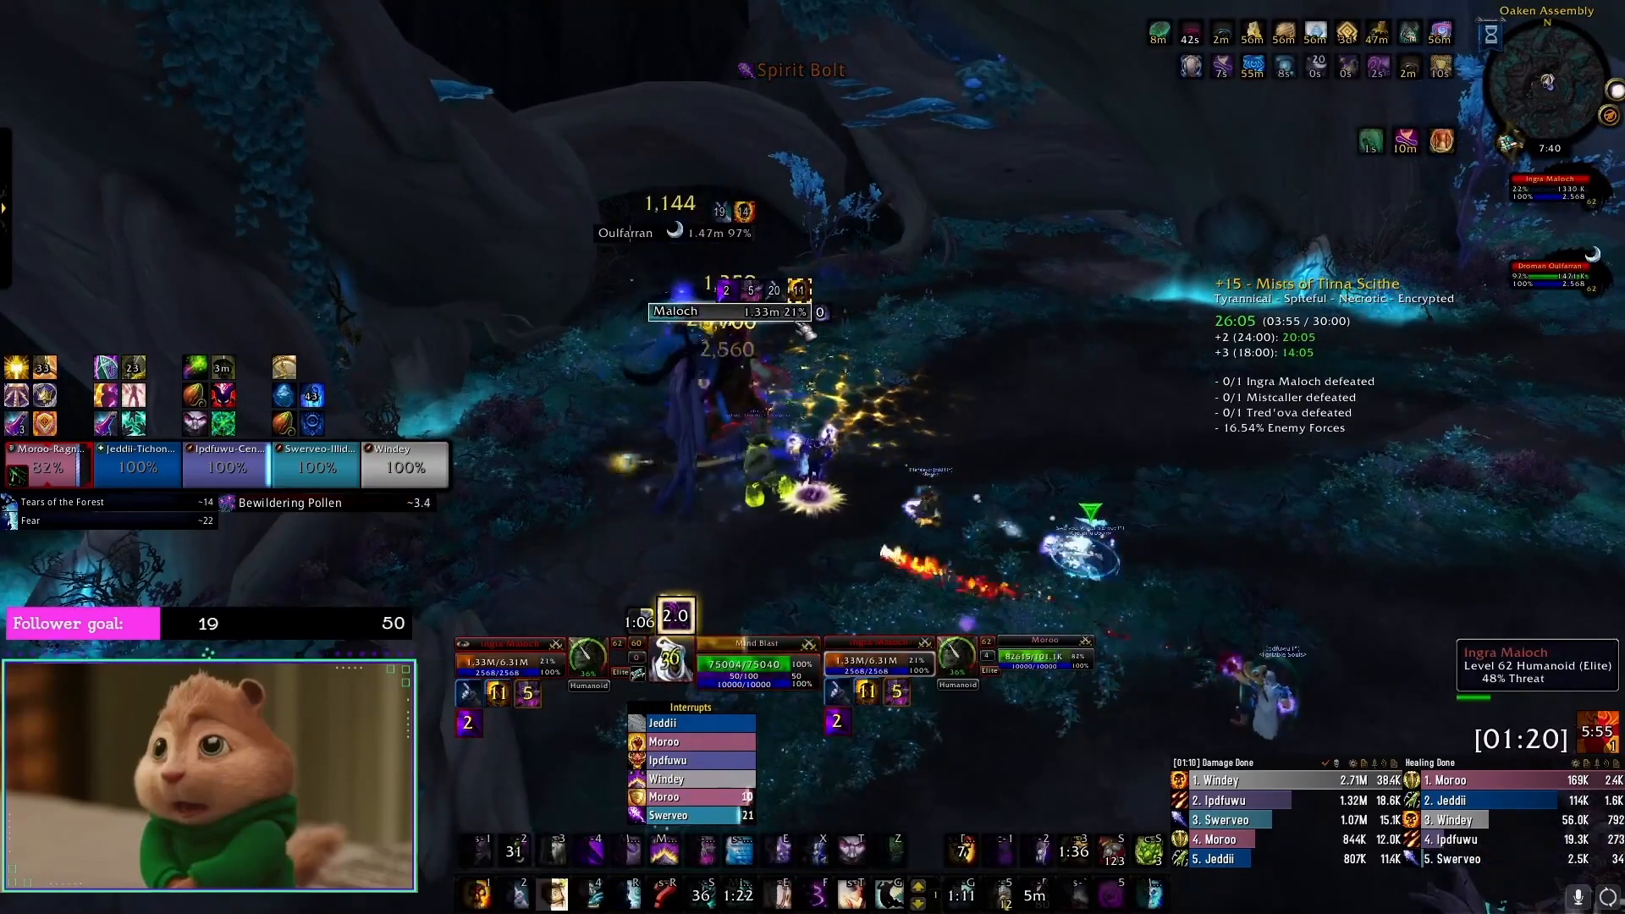
{"action": "key", "text": "shift+4"}
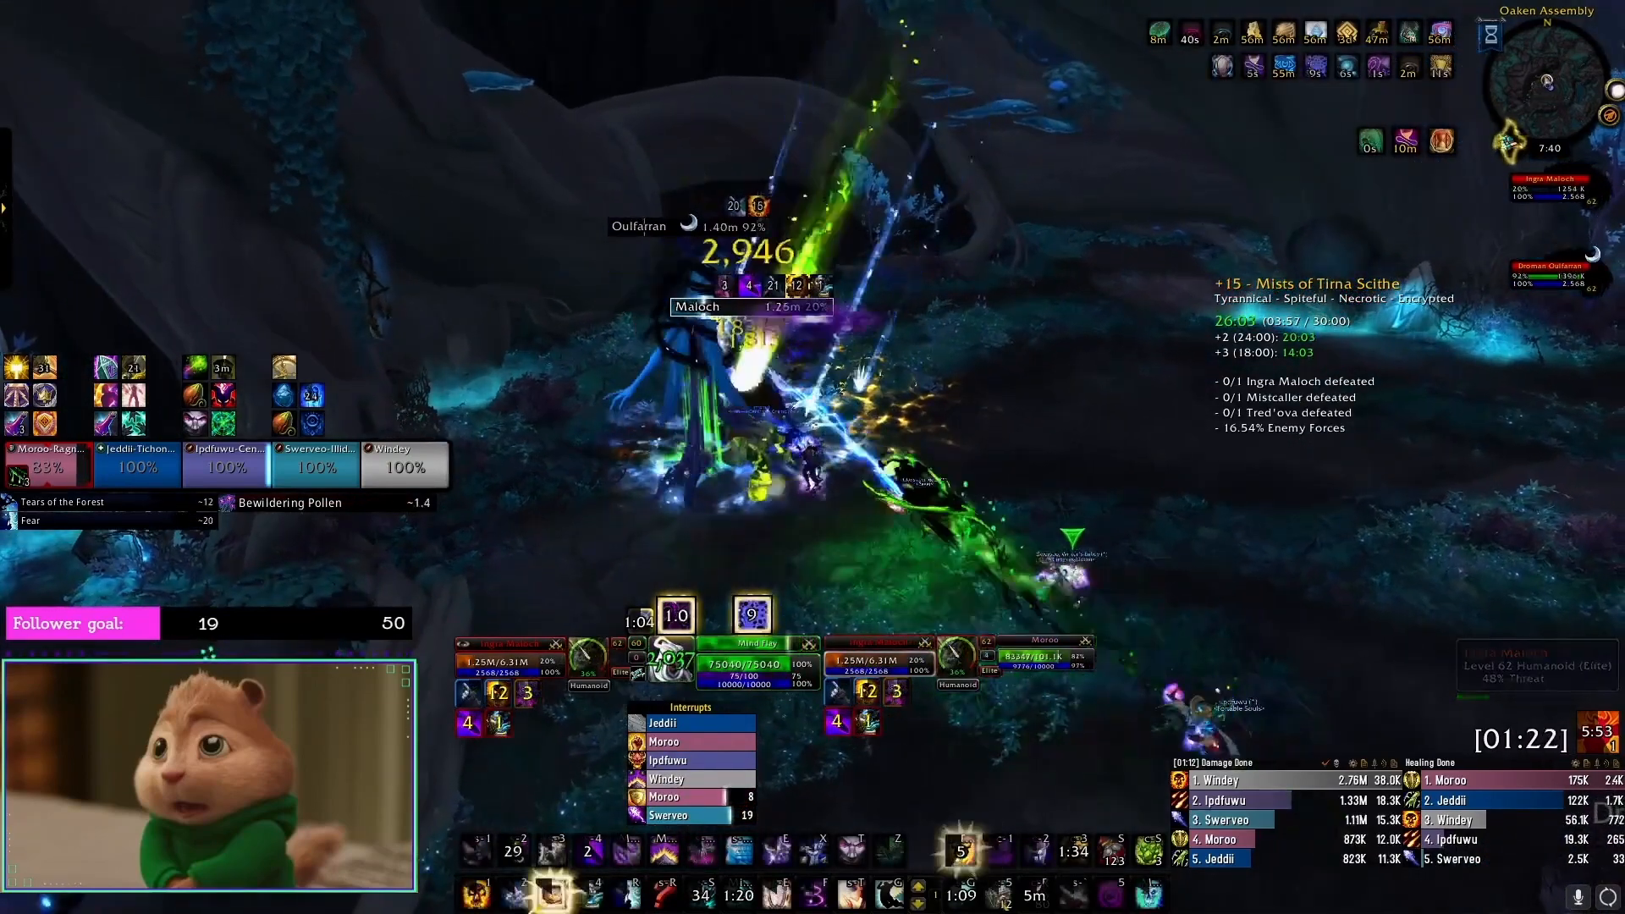
{"action": "key", "text": "3"}
{"action": "key", "text": "4"}
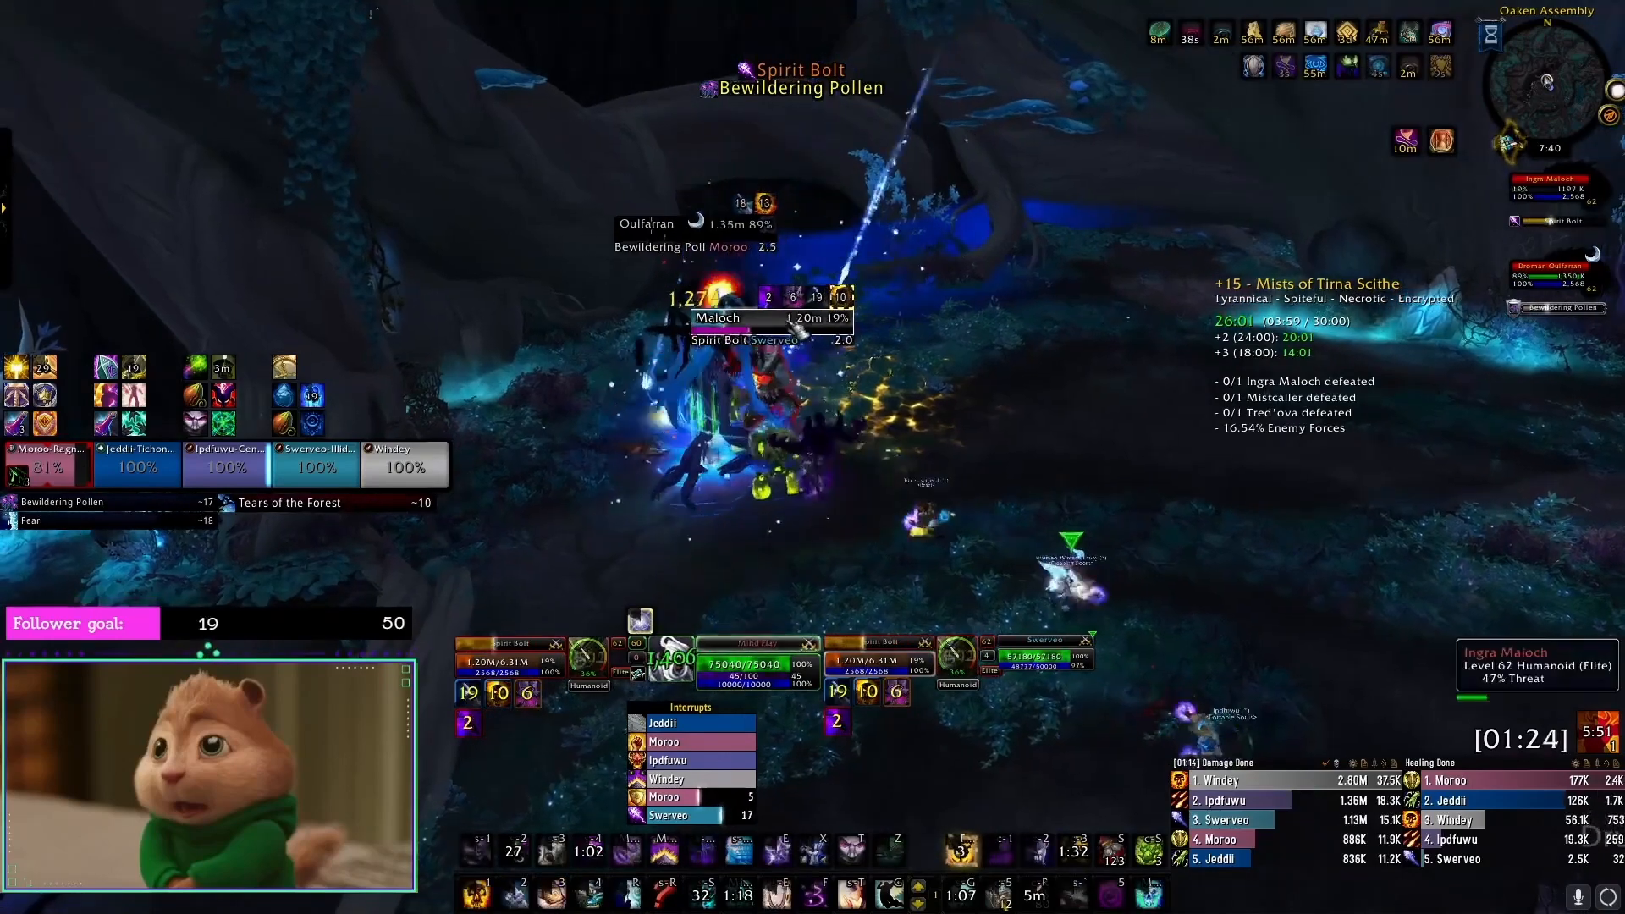
{"action": "key", "text": "3"}
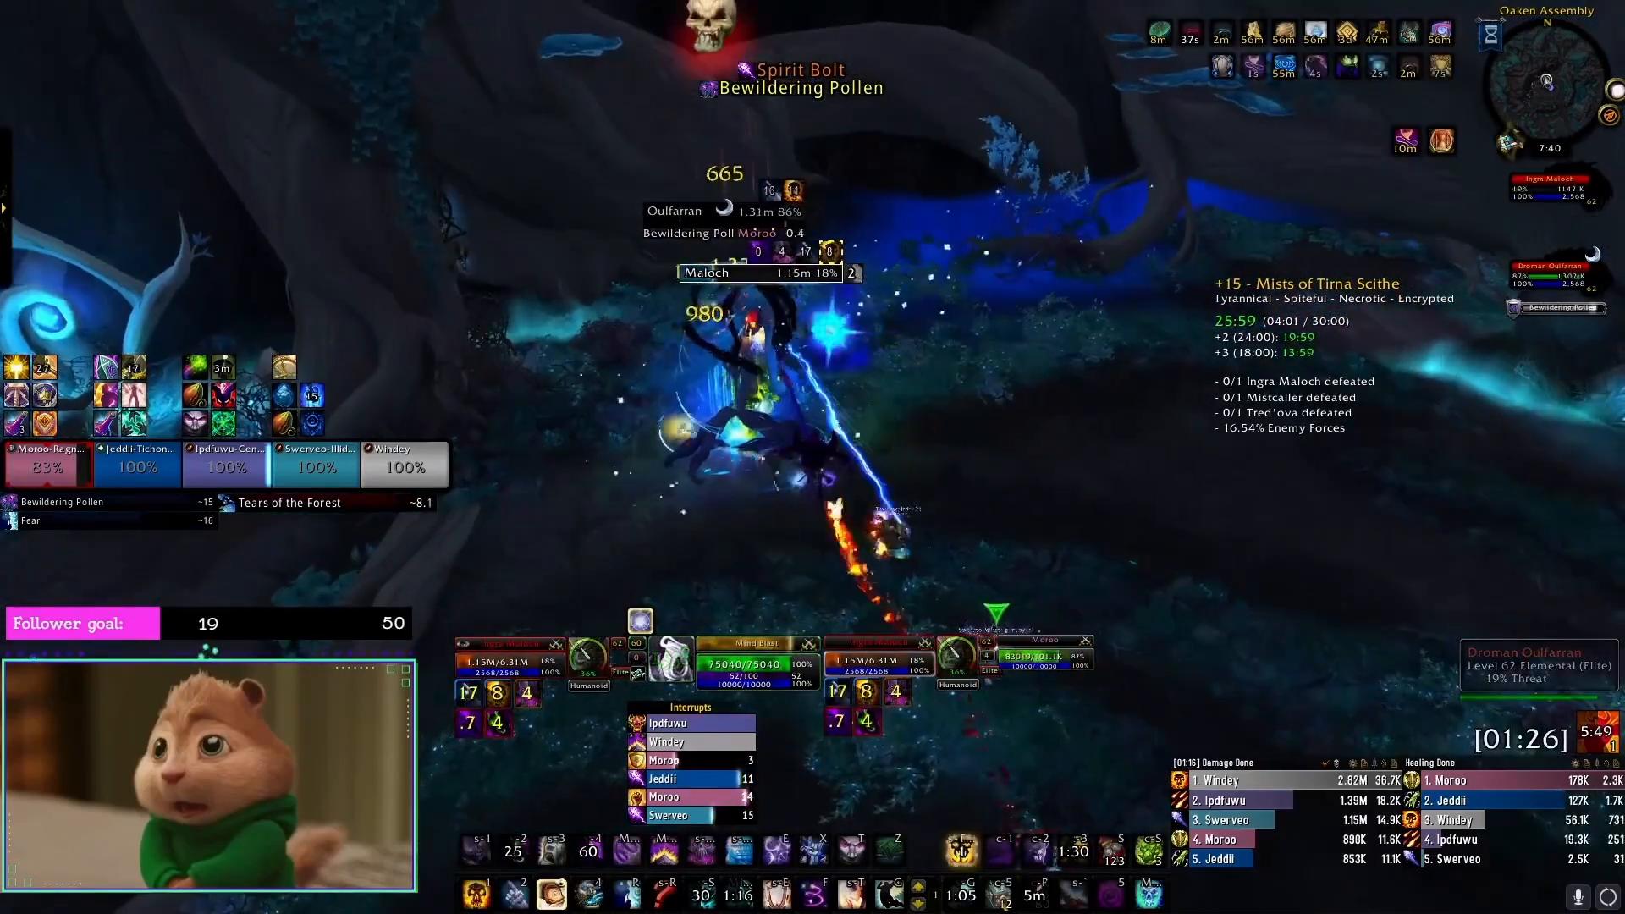
Step: Continue casting on Ingra Maloch with Mind Flay, and interrupt the boss's Spirit Bolt during Tears of the Forest
{"action": "key", "text": "1"}
{"action": "key", "text": "e"}
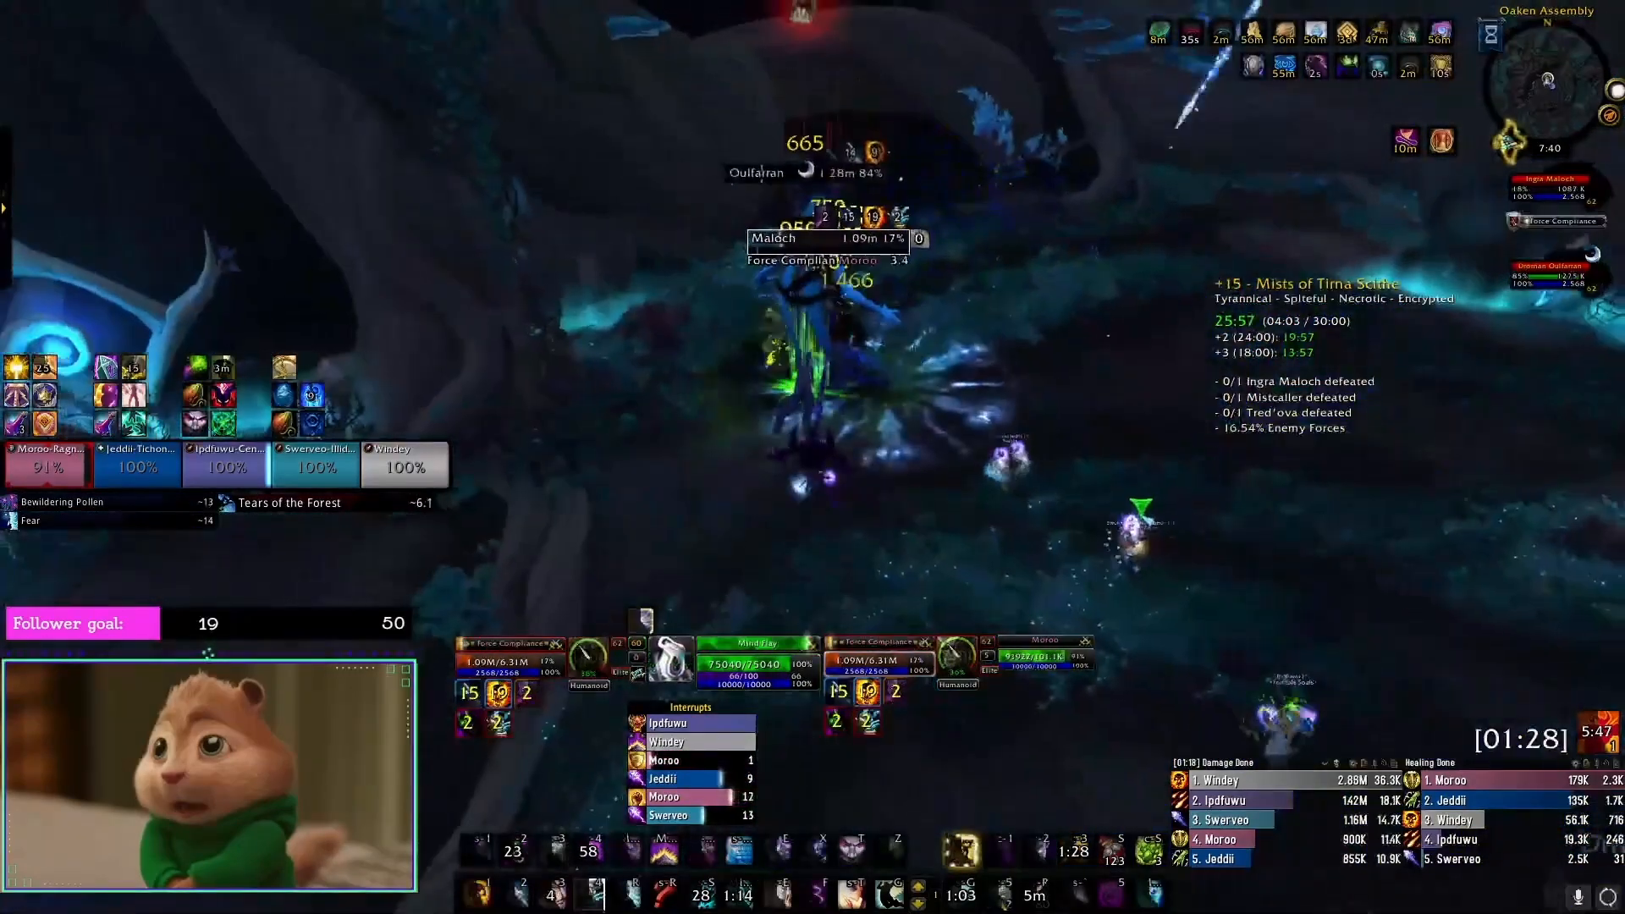
{"action": "key", "text": "4"}
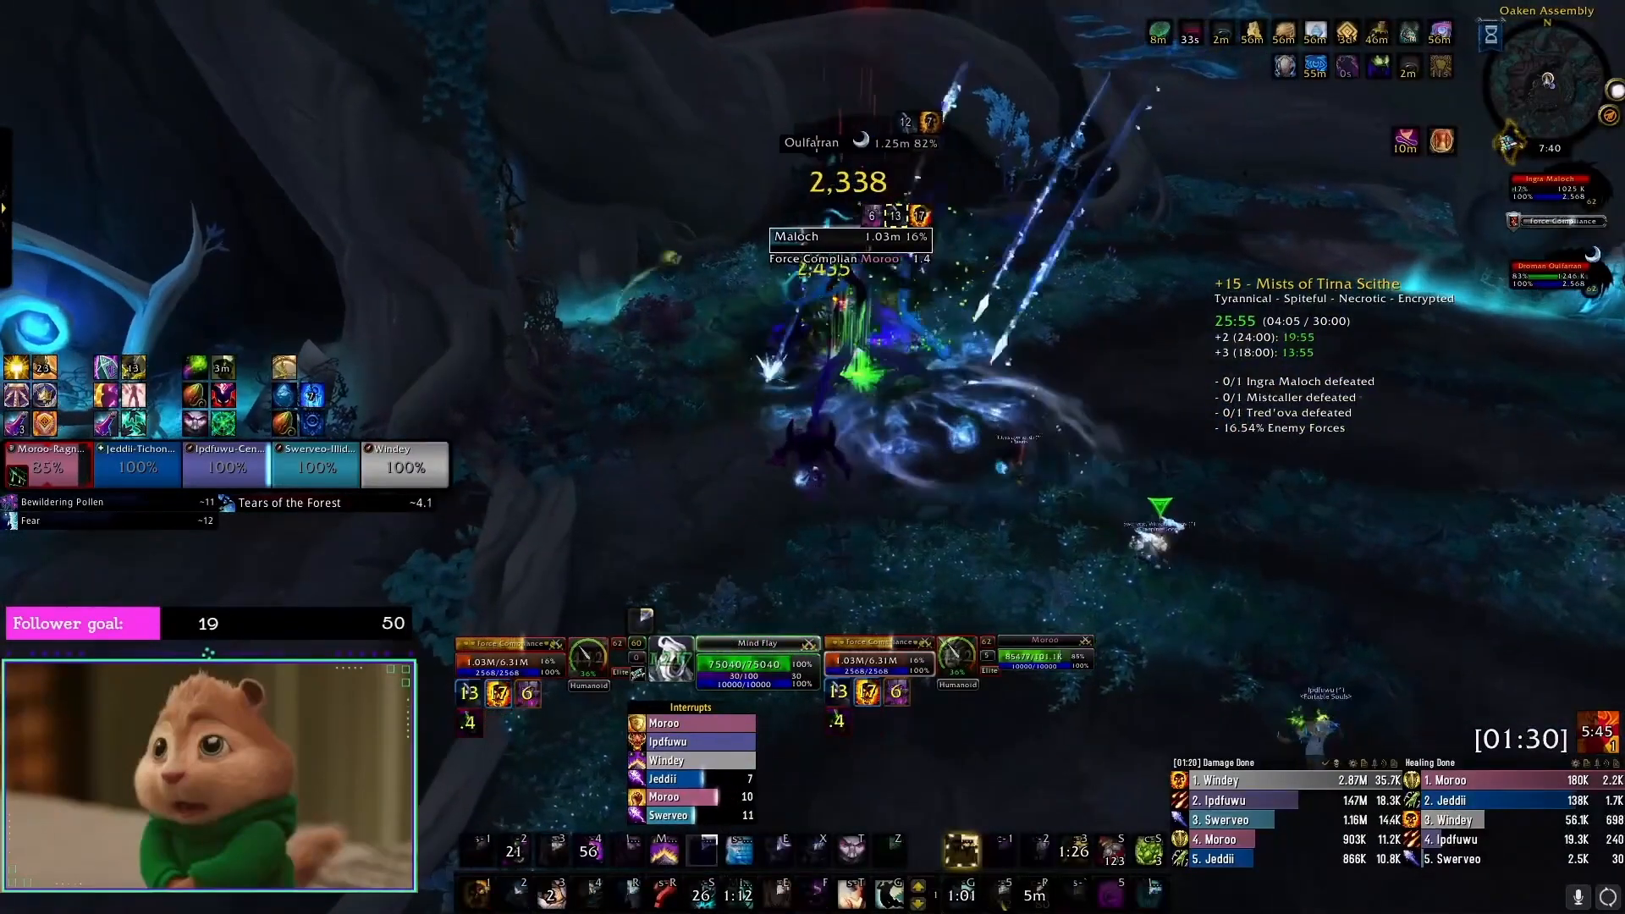
{"action": "key", "text": "3"}
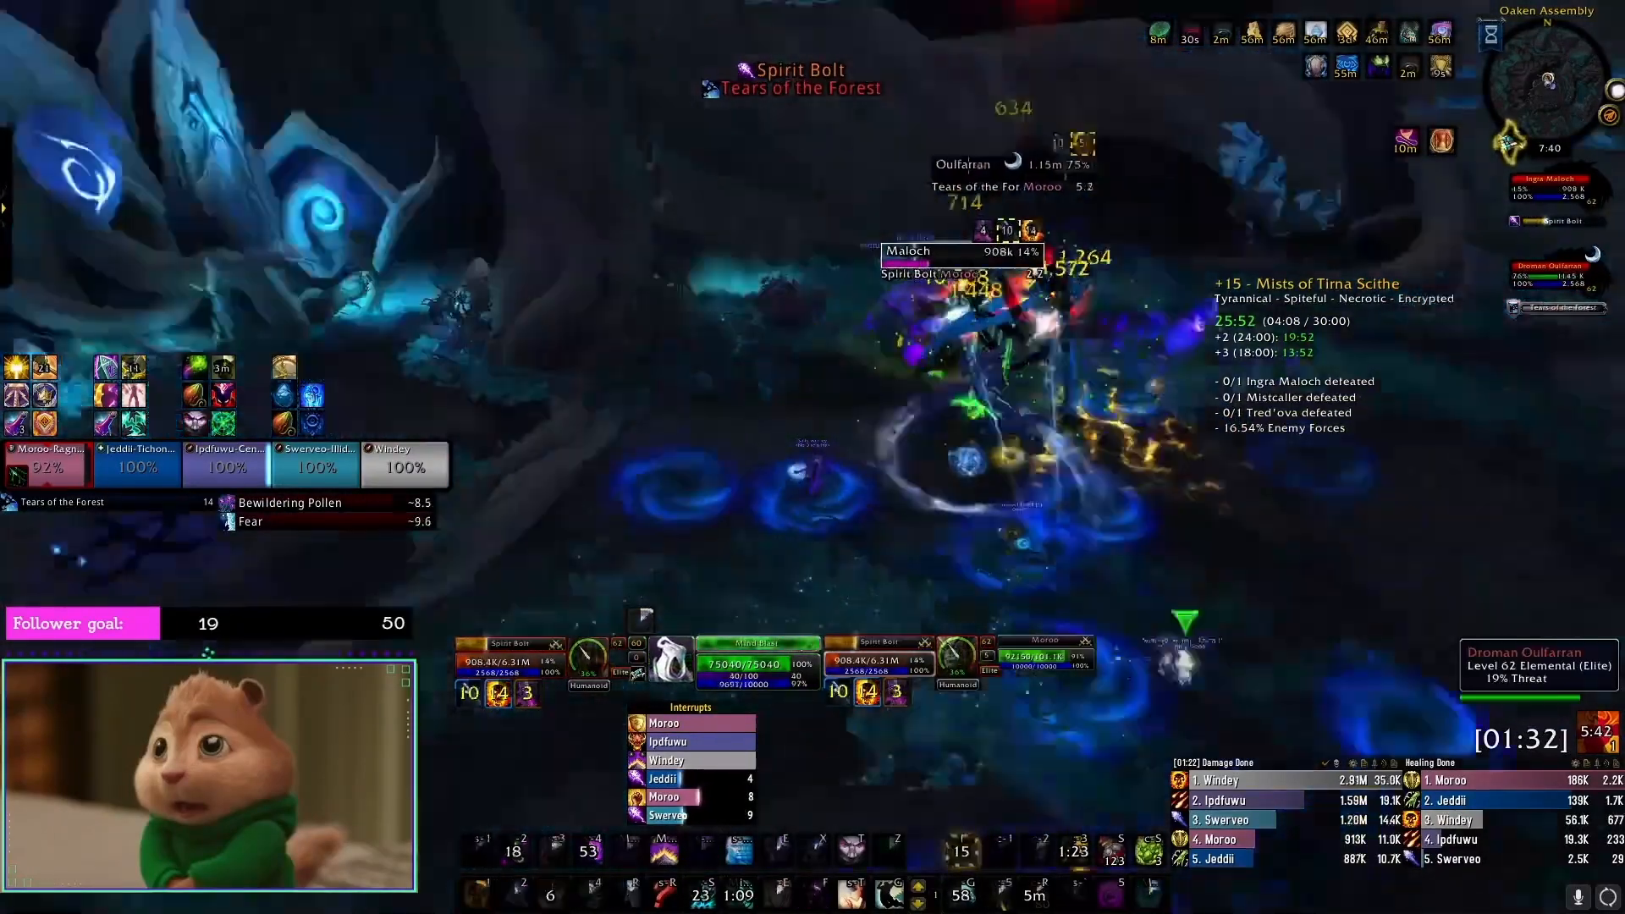
{"action": "middle_click", "coordinate": [1007, 303]}
{"action": "key", "text": "4"}
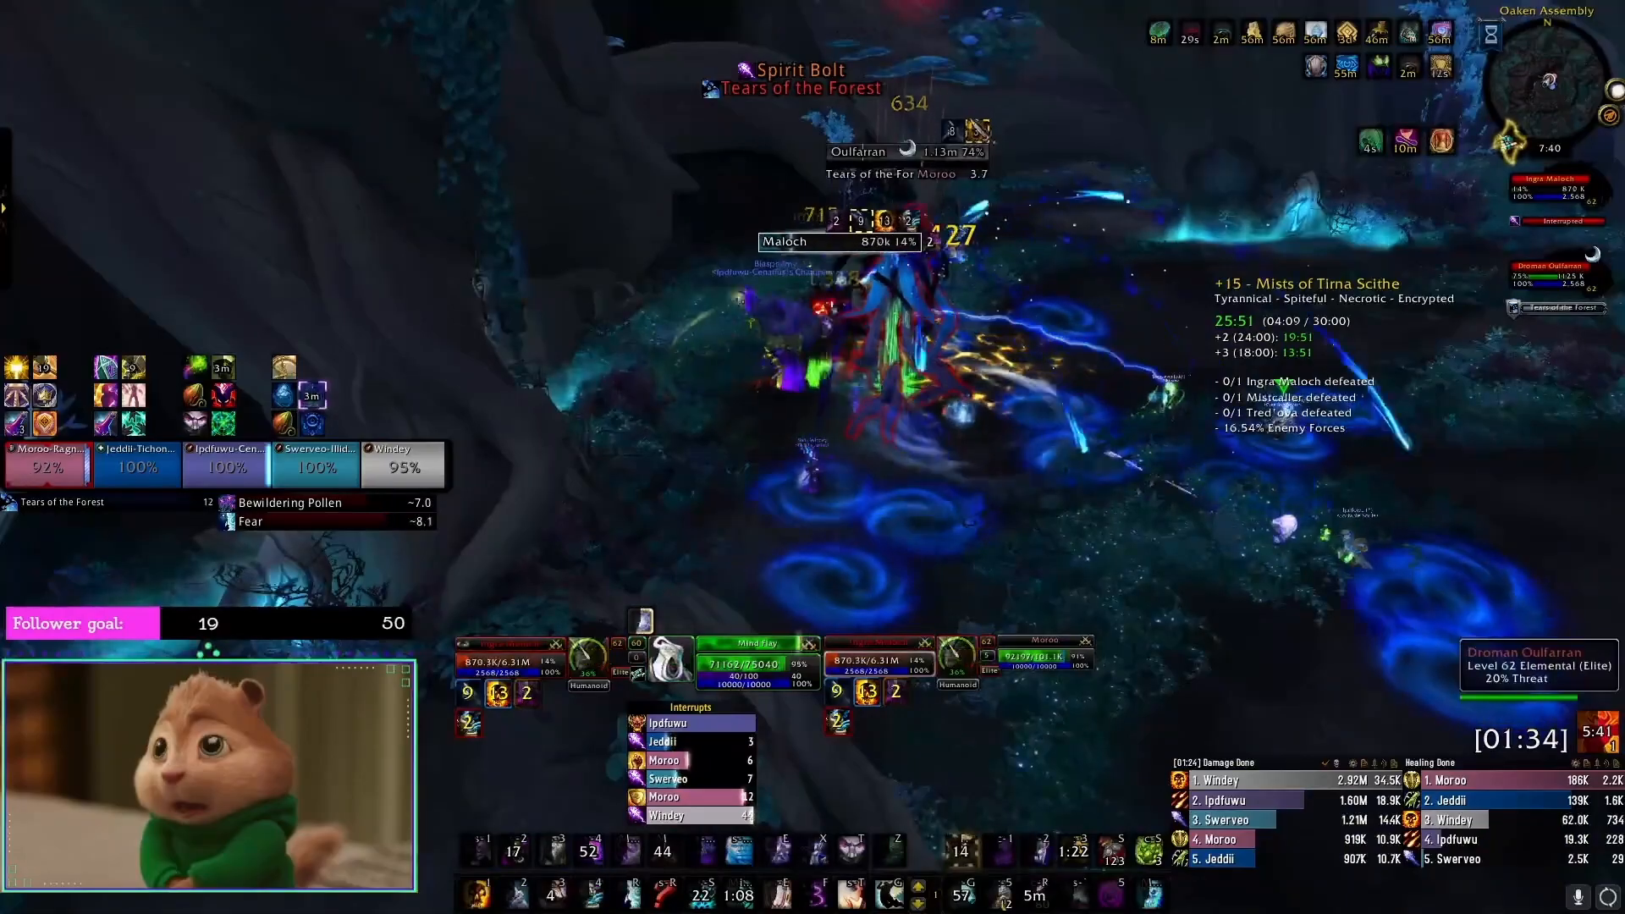
{"action": "key", "text": "1"}
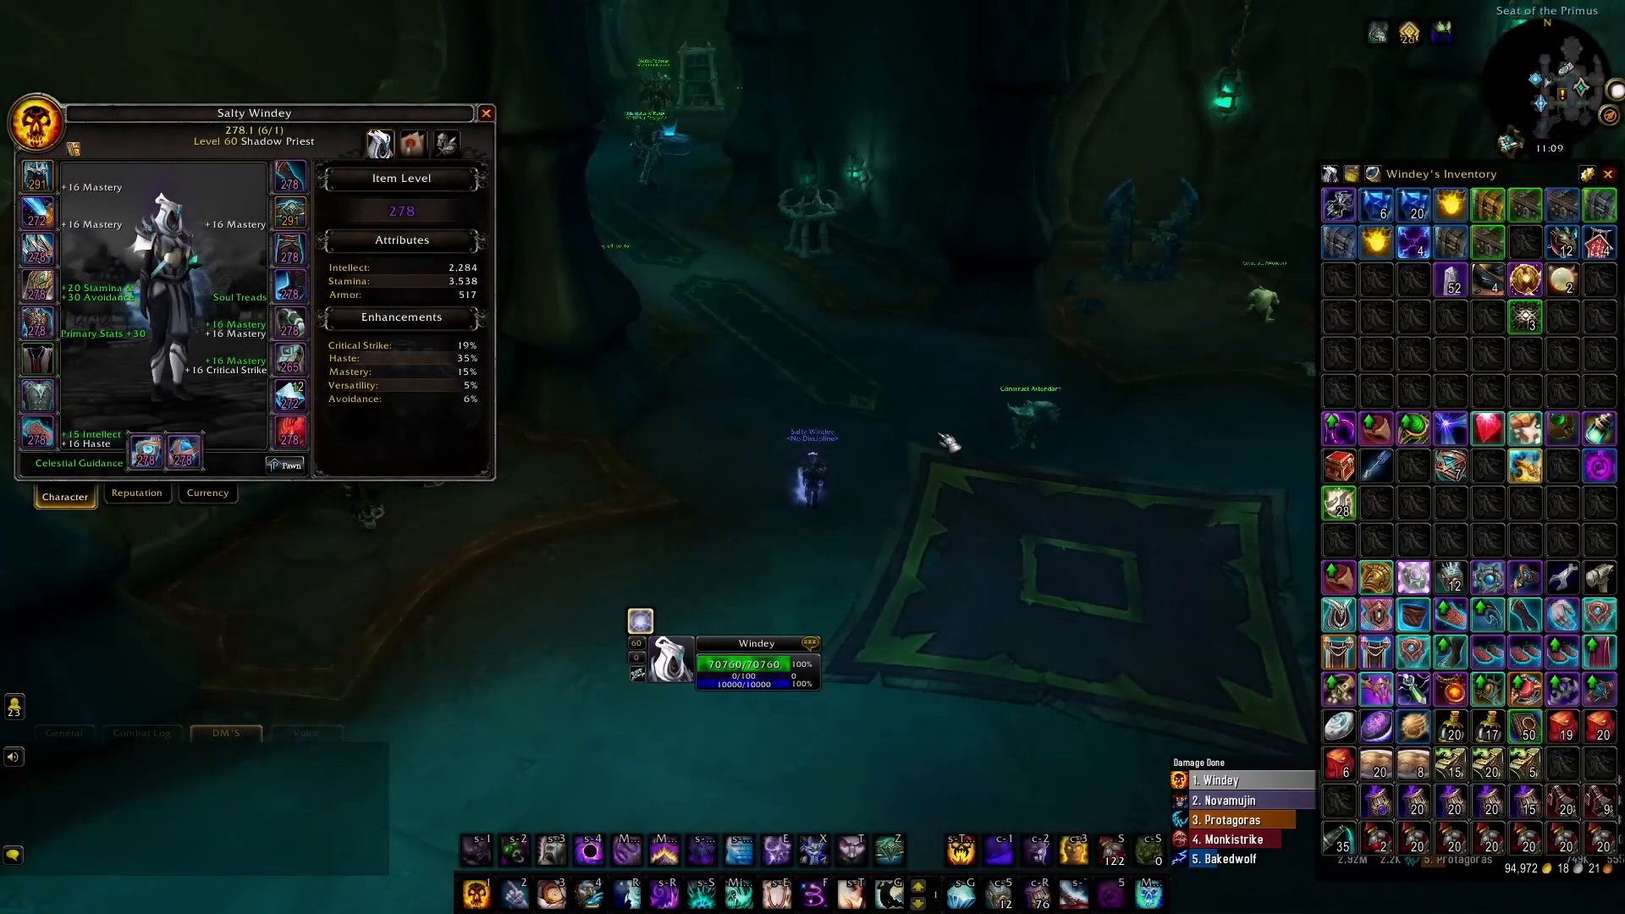
{"action": "left_click_drag", "start_coordinate": [946, 439], "coordinate": [846, 445]}
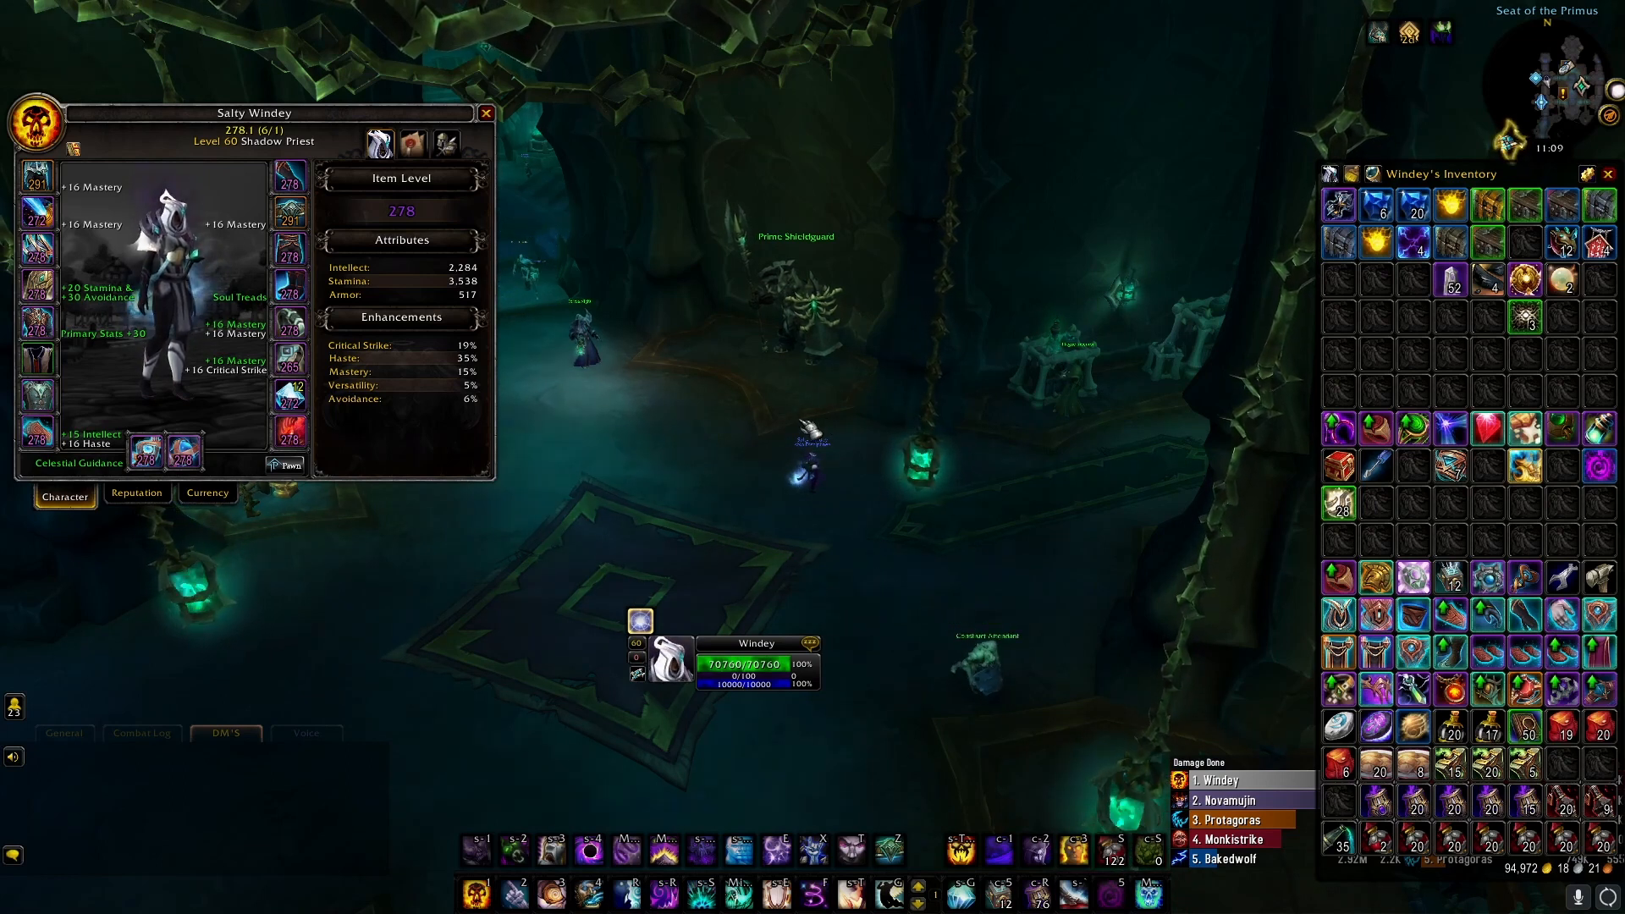
{"action": "mouse_move", "coordinate": [385, 365]}
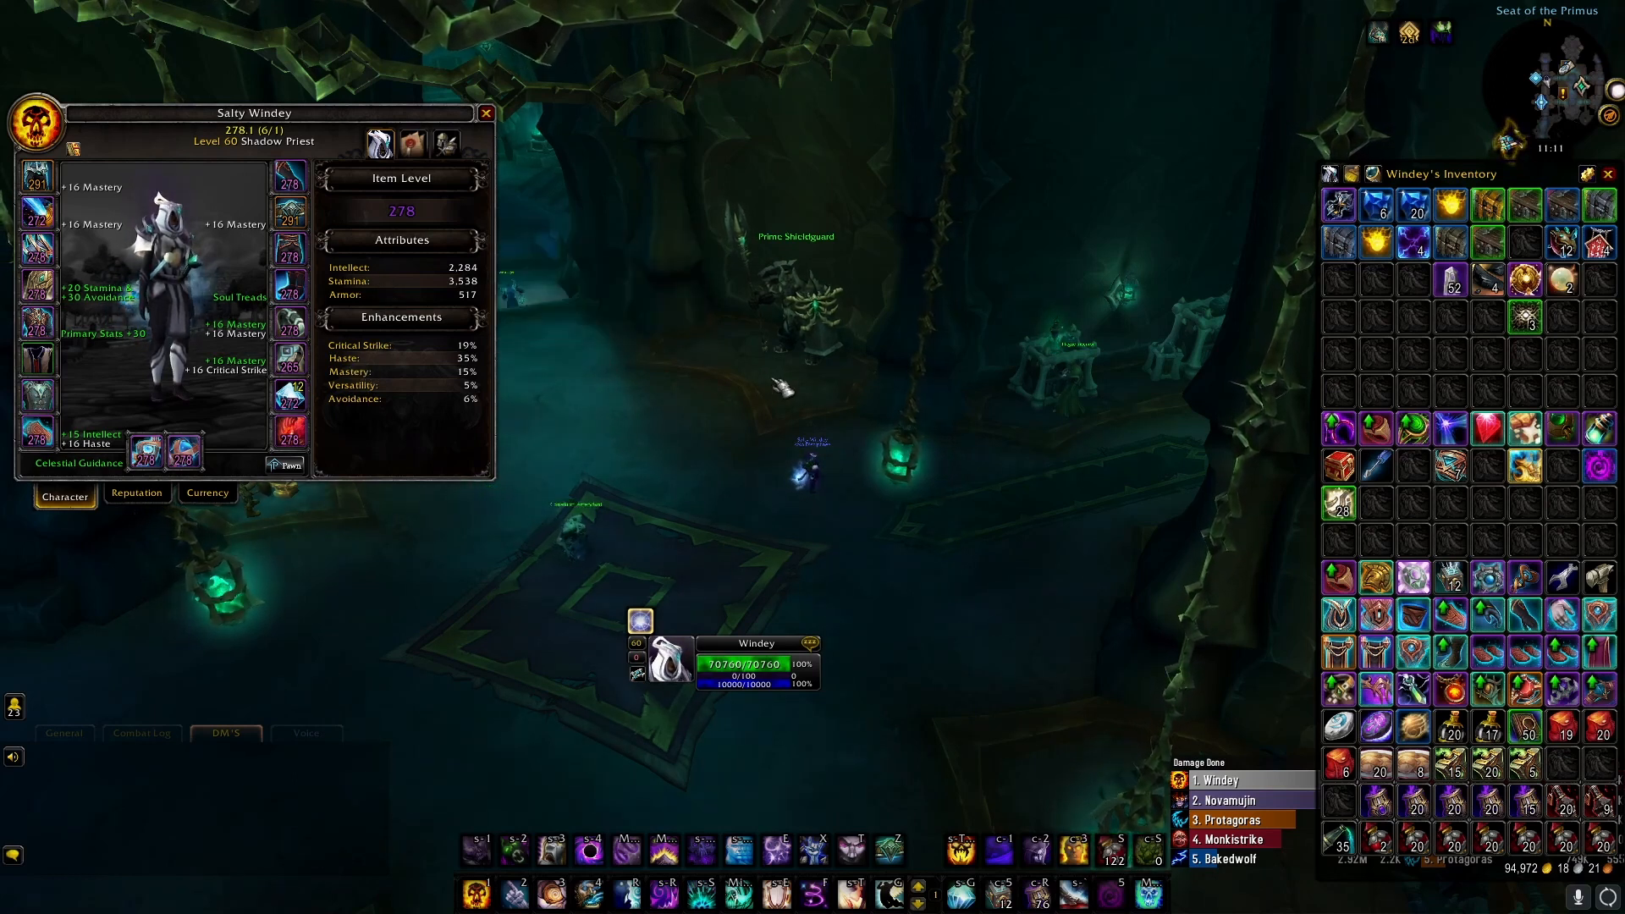
{"action": "left_click_drag", "start_coordinate": [804, 388], "coordinate": [1041, 388]}
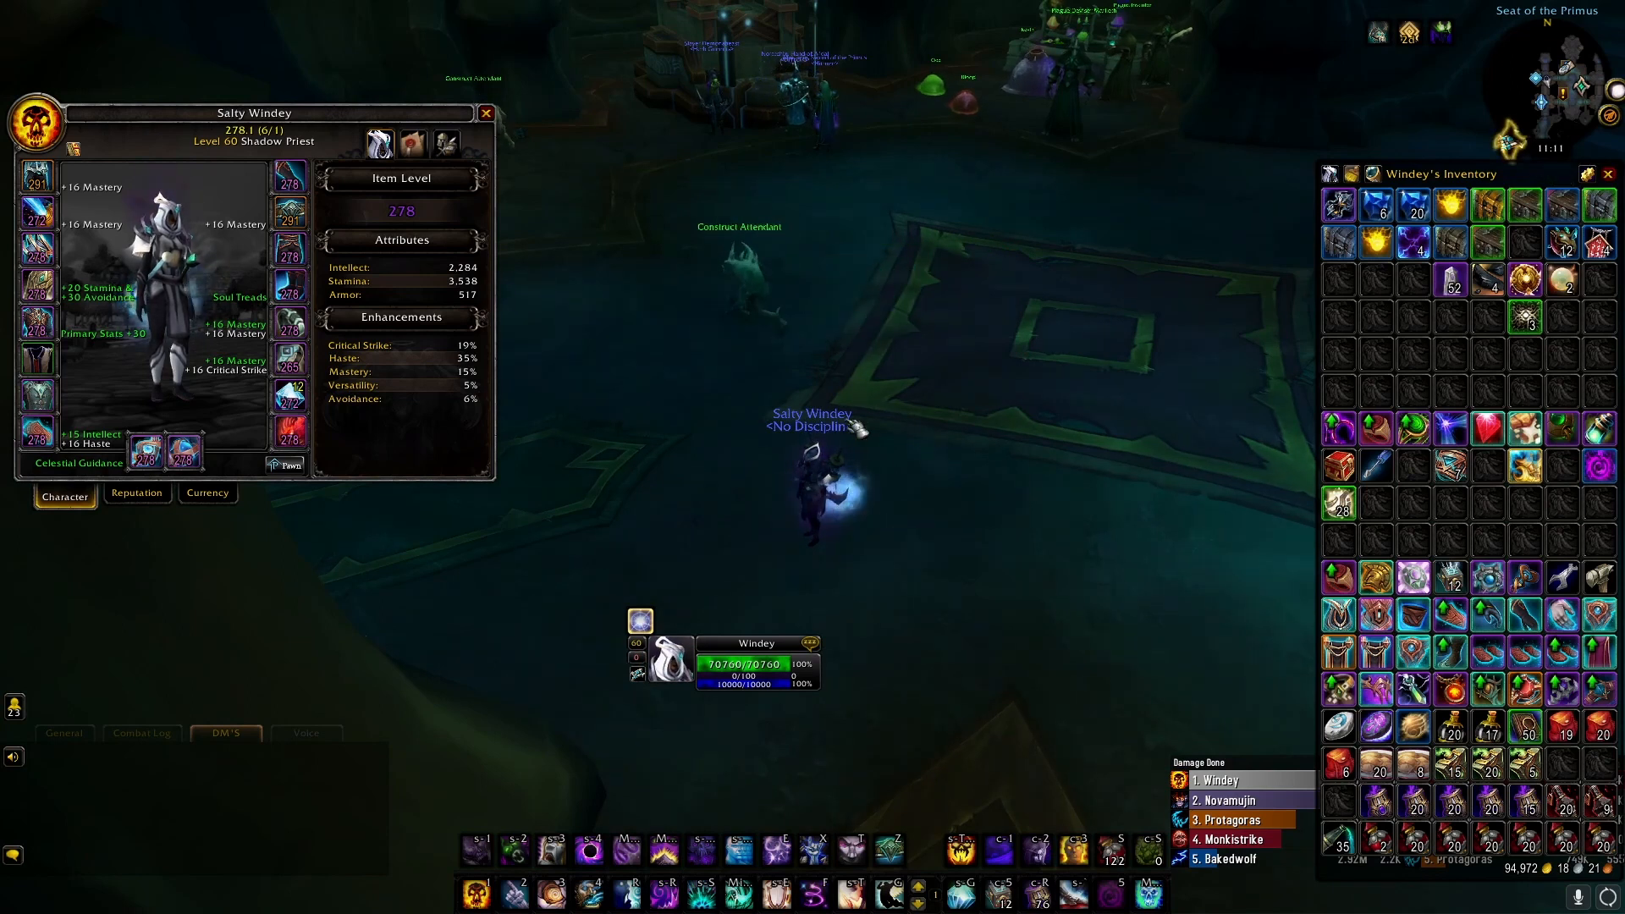
{"action": "left_click_drag", "start_coordinate": [902, 390], "coordinate": [1092, 395]}
{"action": "scroll", "coordinate": [904, 389], "scroll_direction": "down", "scroll_amount": 5}
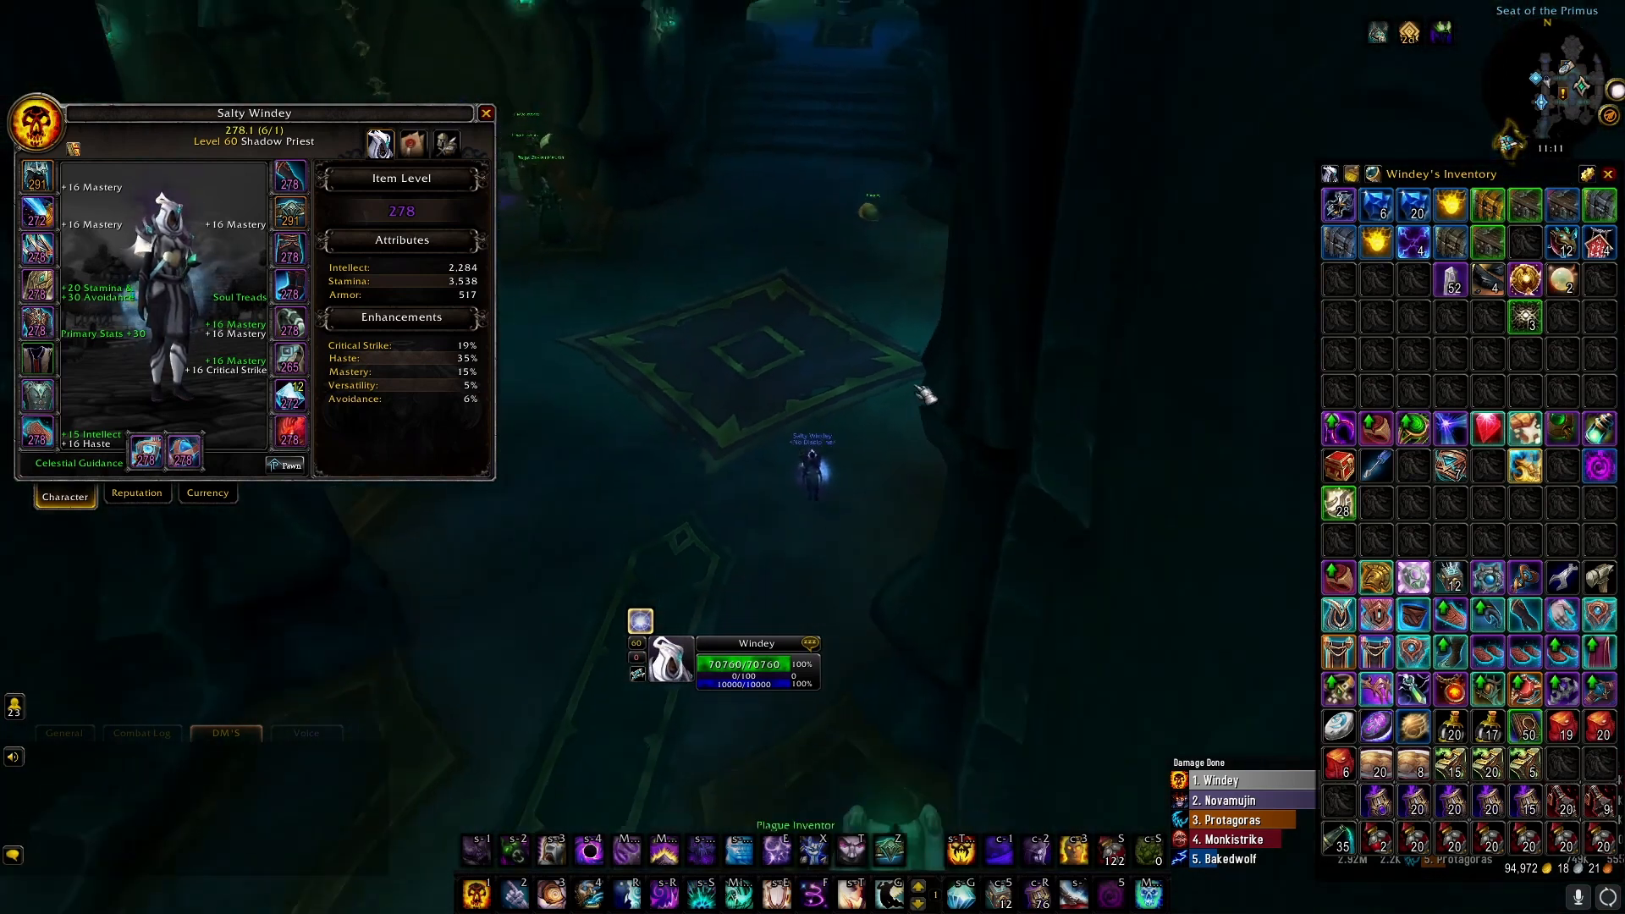
{"action": "left_click_drag", "start_coordinate": [923, 389], "coordinate": [965, 406]}
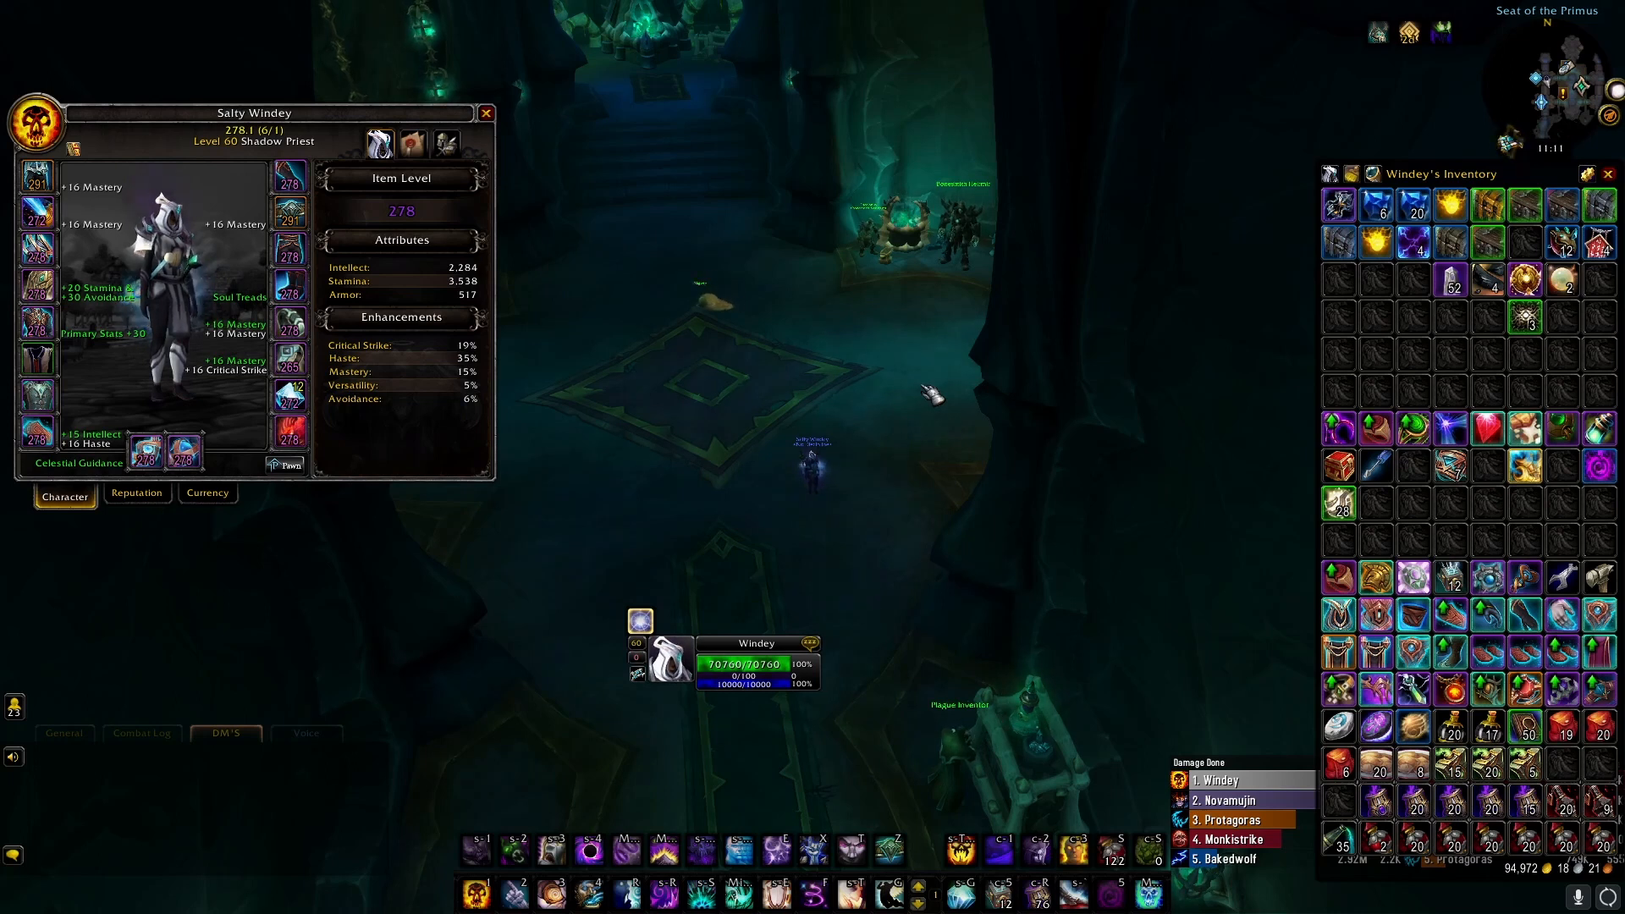
Step: Switch to CurseForge, leave the old search results and search the available World of Warcraft addons for "simulation"
{"action": "key", "text": "alt+Tab"}
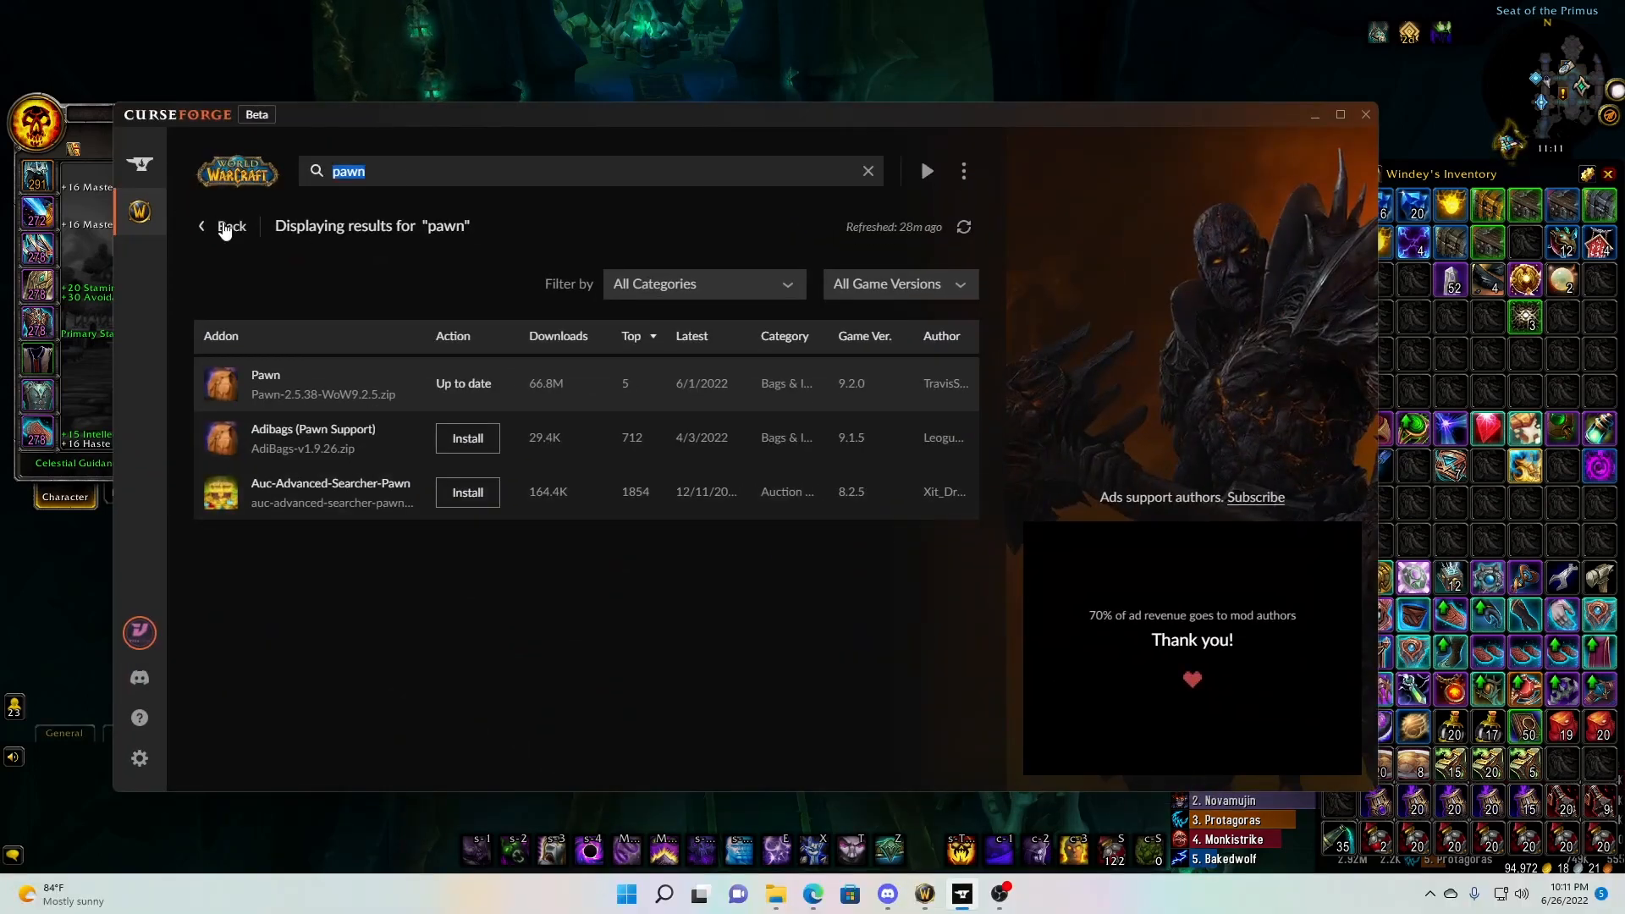
{"action": "left_click", "coordinate": [227, 225]}
{"action": "left_click", "coordinate": [276, 222]}
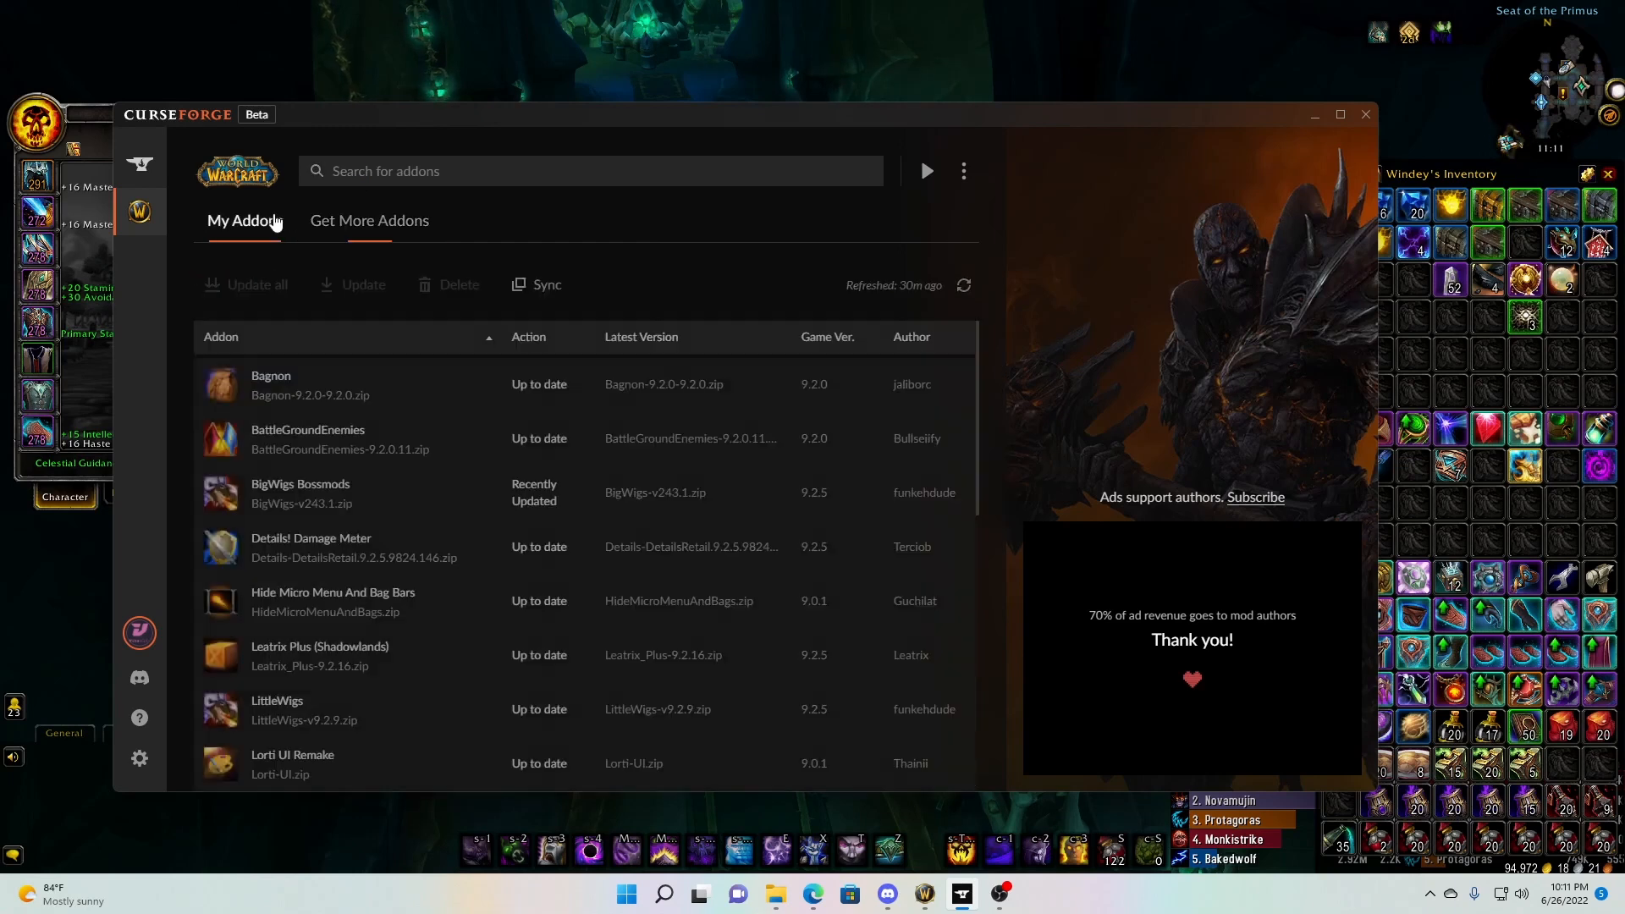
{"action": "left_click", "coordinate": [330, 227]}
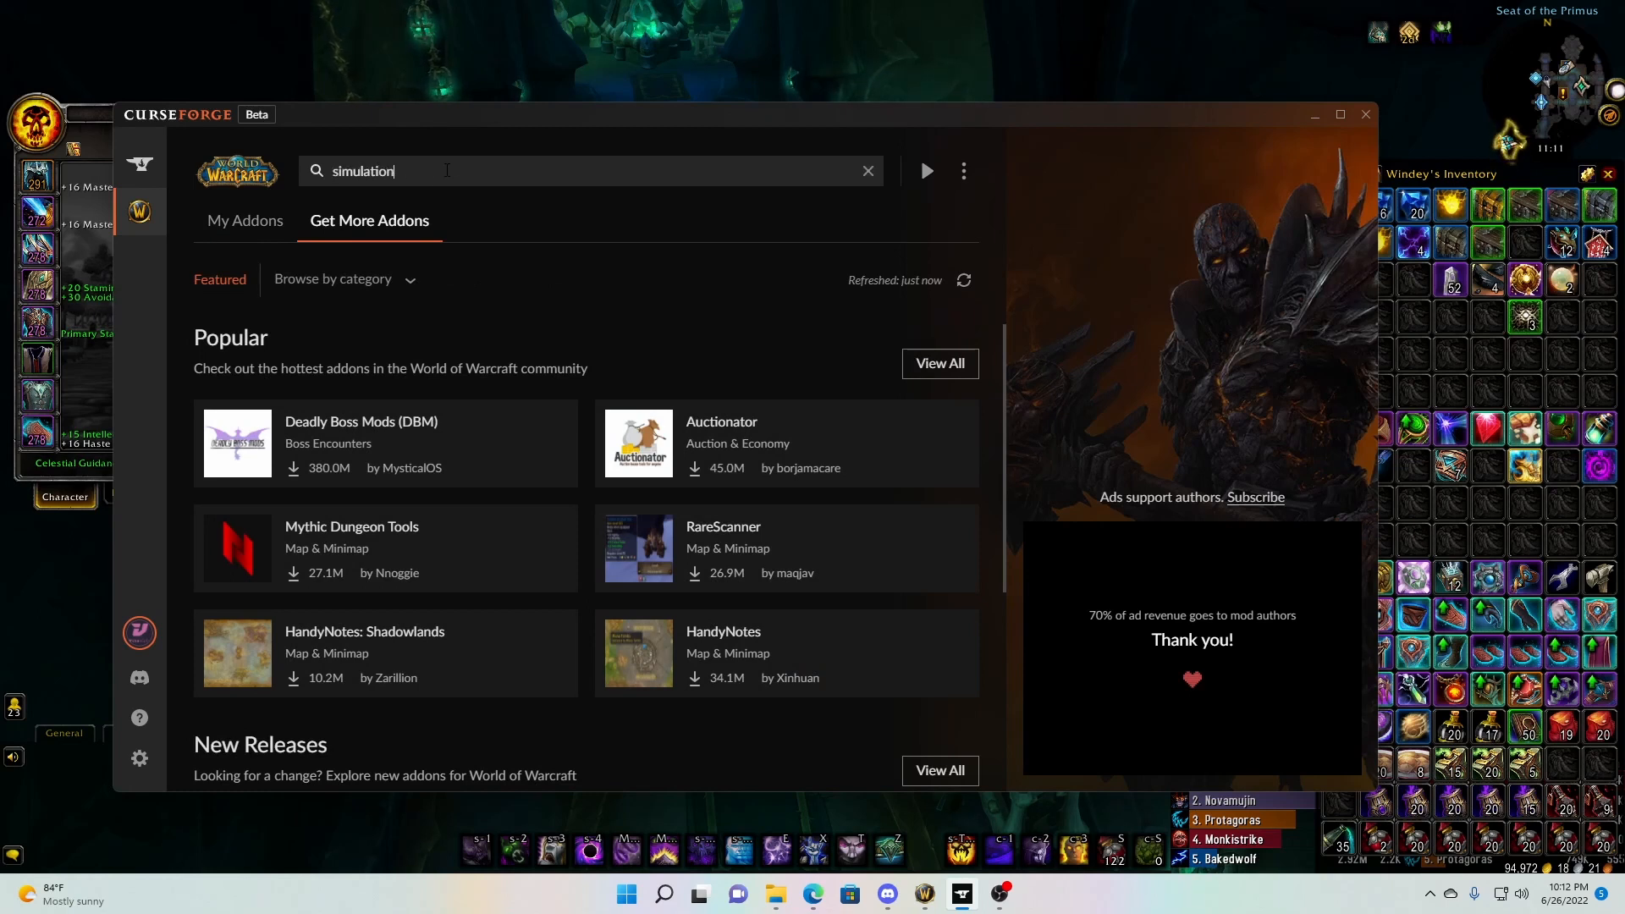
{"action": "key", "text": "Return"}
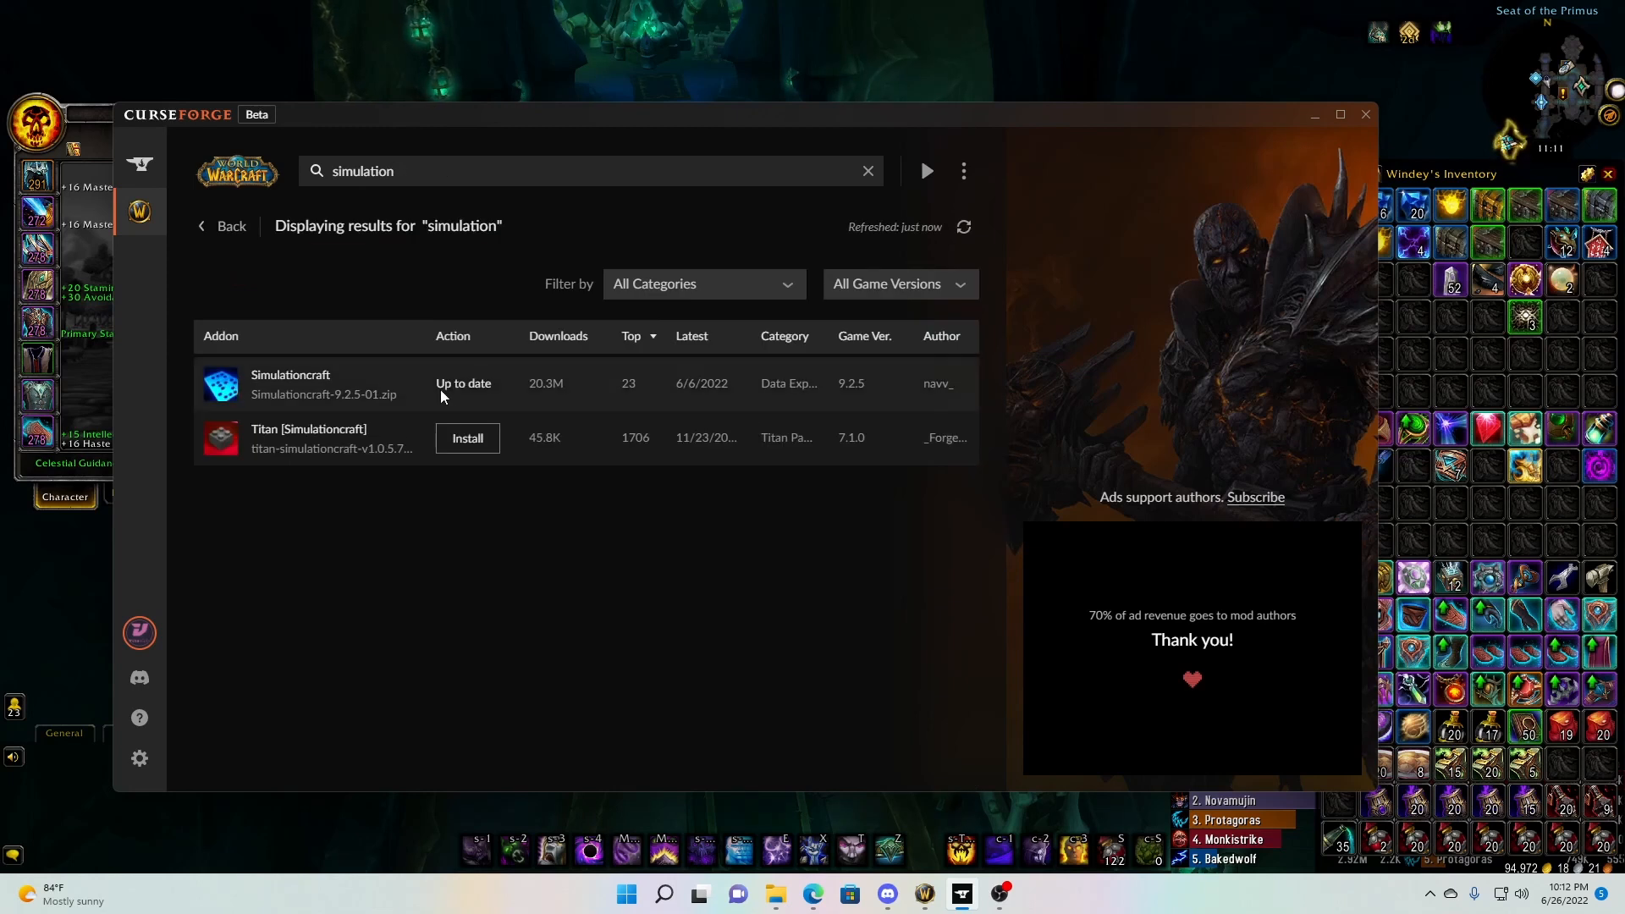
Step: Replace the addon search term with "pawn" and run the search
{"action": "left_click_drag", "start_coordinate": [427, 172], "coordinate": [206, 149]}
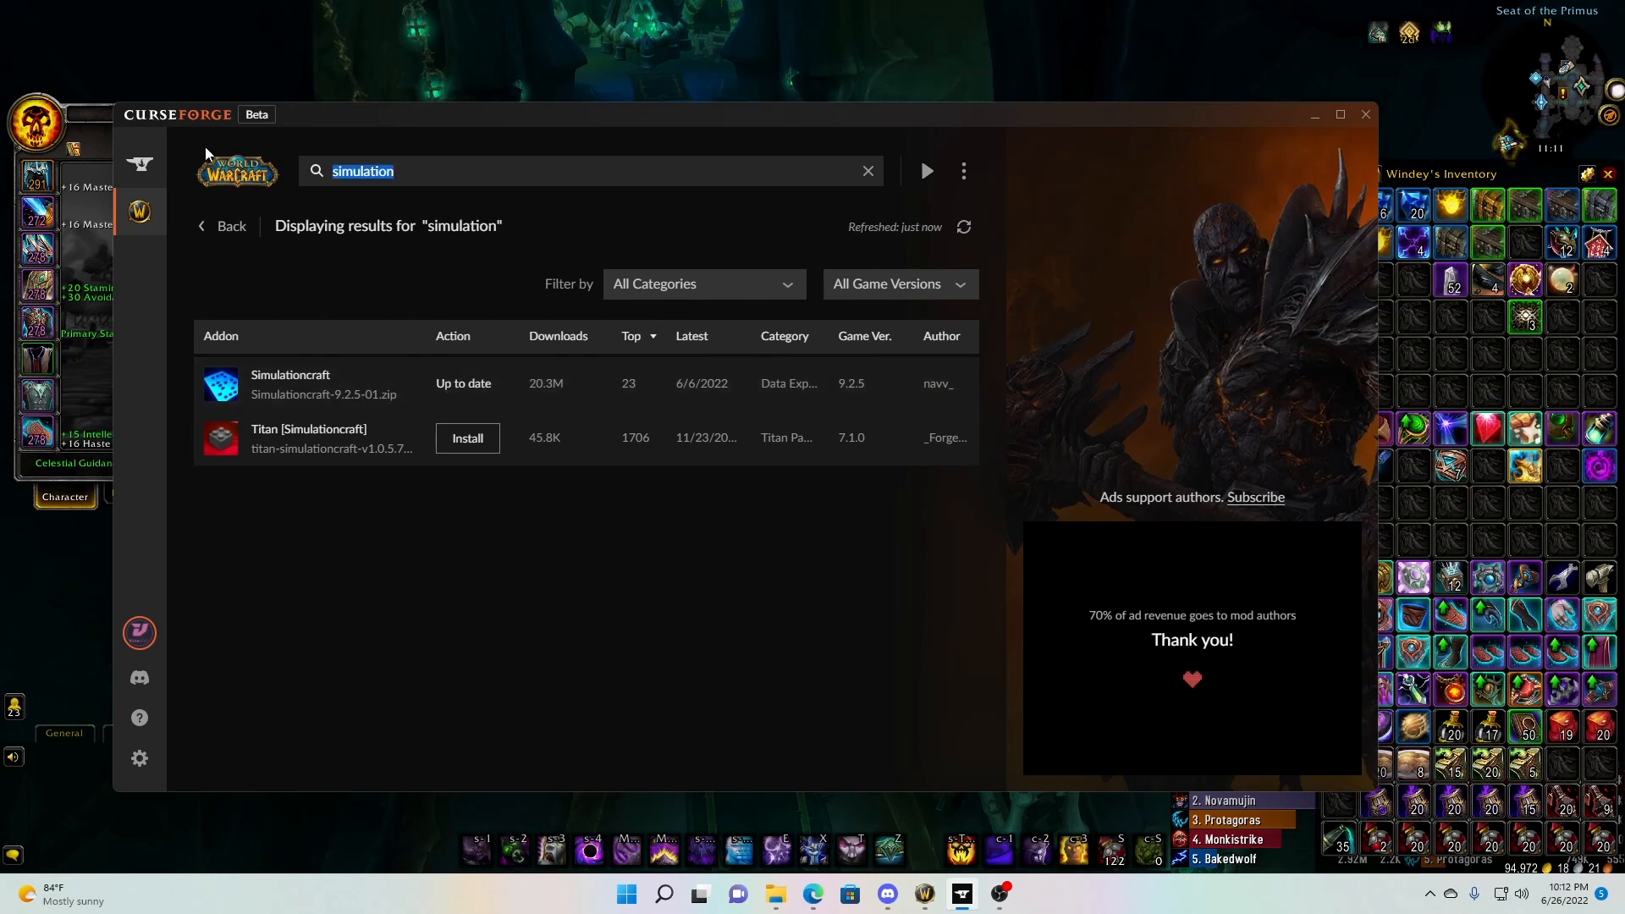
{"action": "type", "text": "p"}
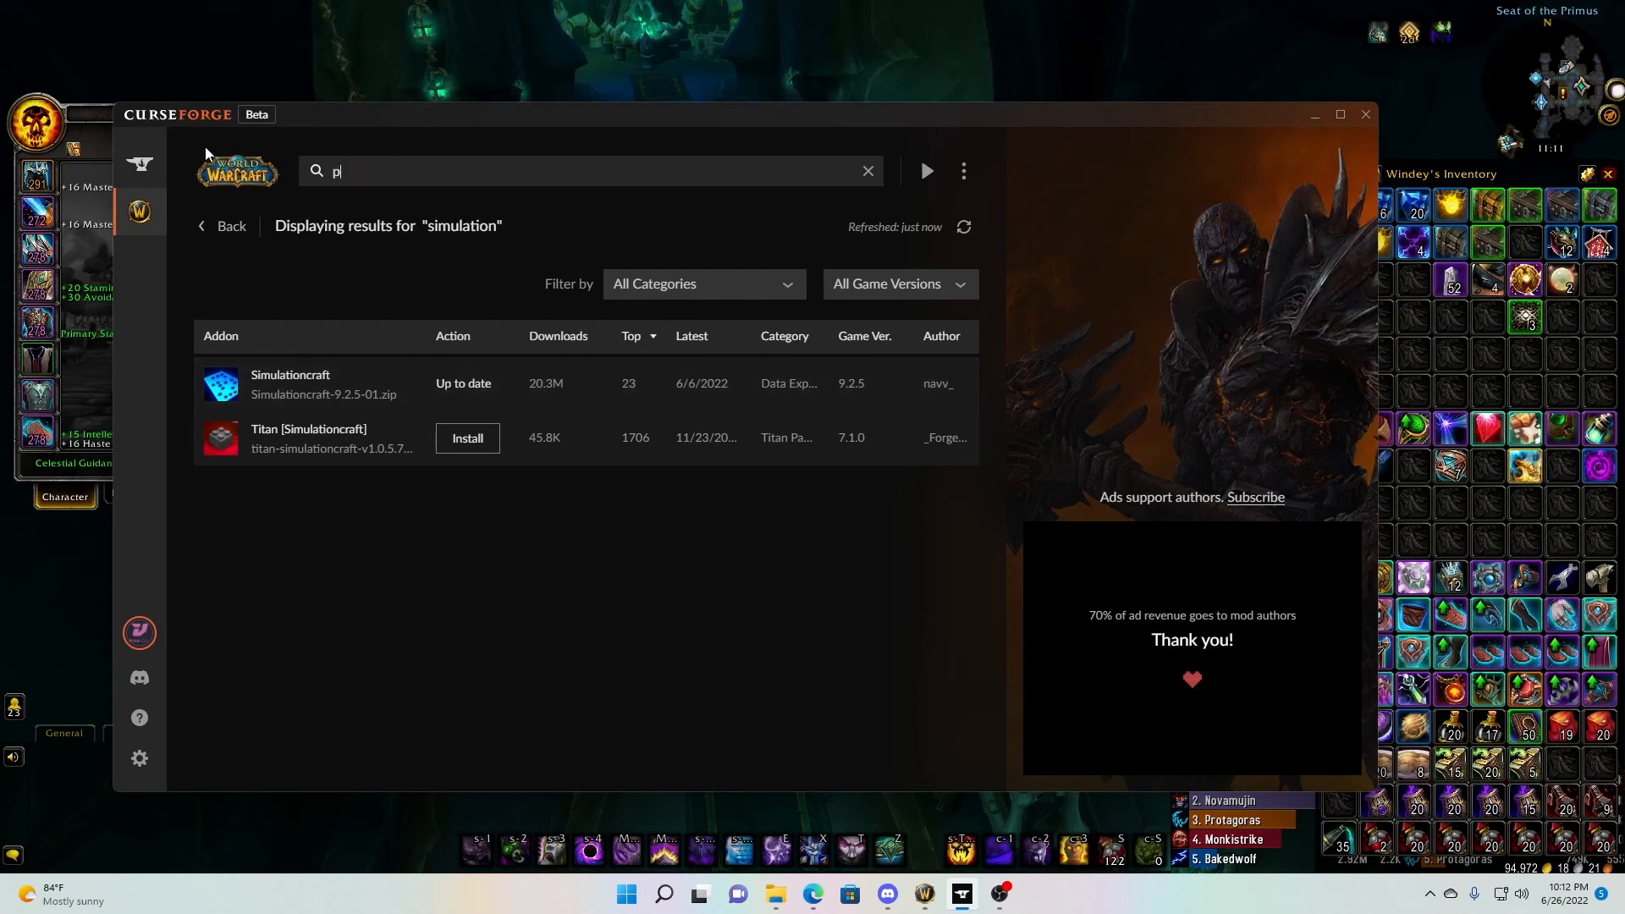
{"action": "type", "text": "awn"}
{"action": "key", "text": "Return"}
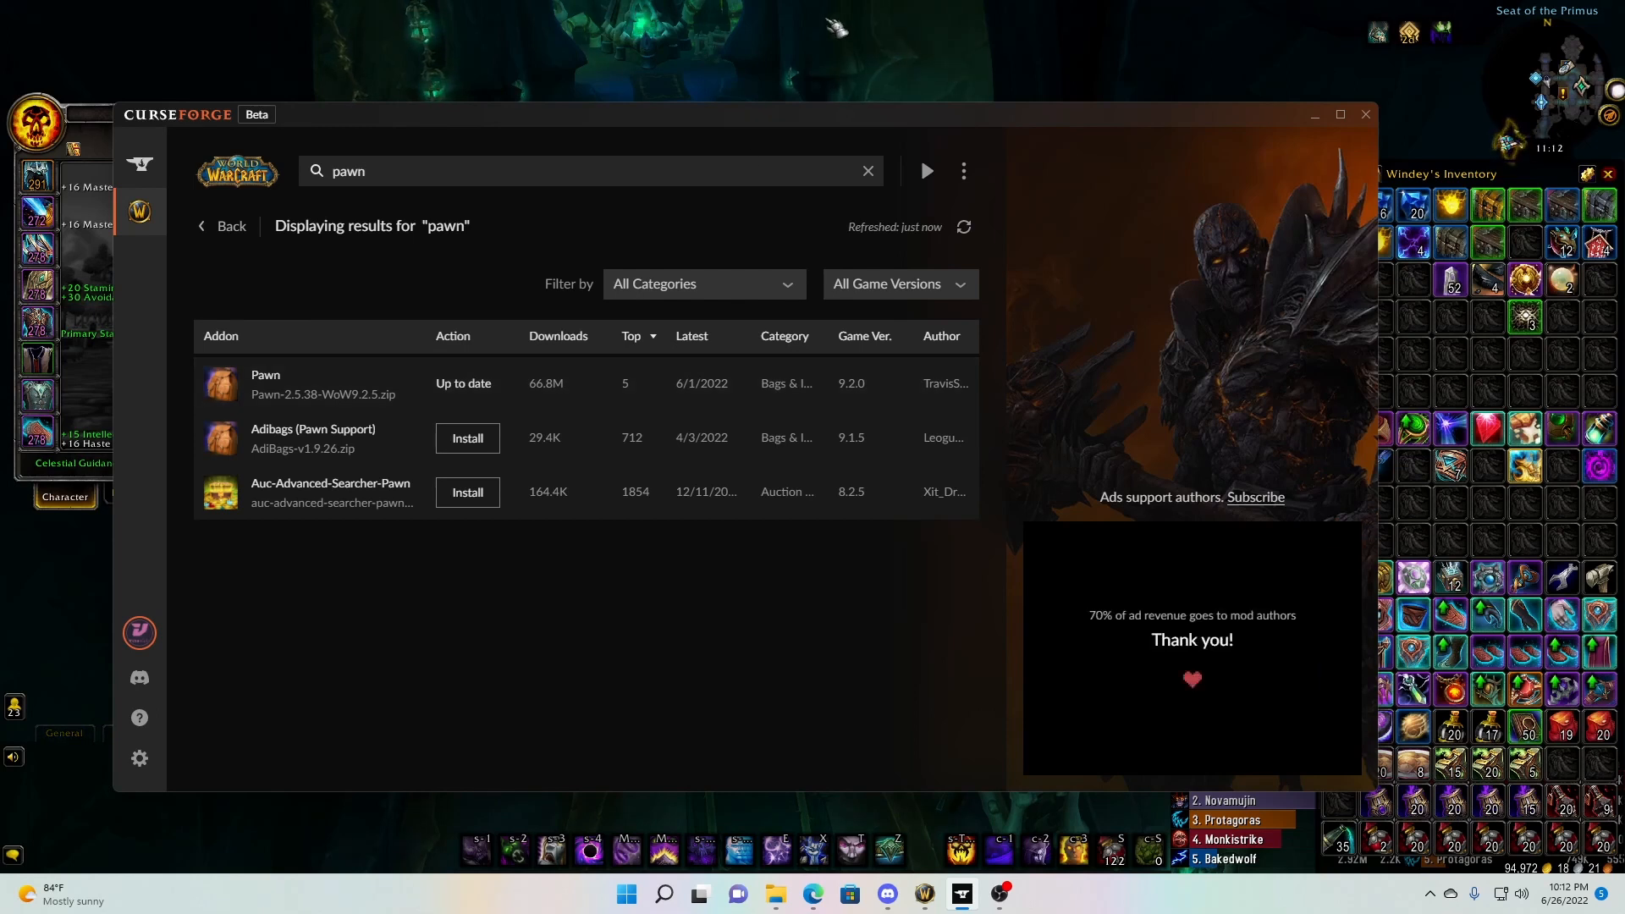
Step: Switch back to World of Warcraft, generate the character's SimulationCraft export with /simc, copy its text and close the export window
{"action": "left_click", "coordinate": [829, 22]}
{"action": "scroll", "coordinate": [948, 262], "scroll_direction": "up", "scroll_amount": 5}
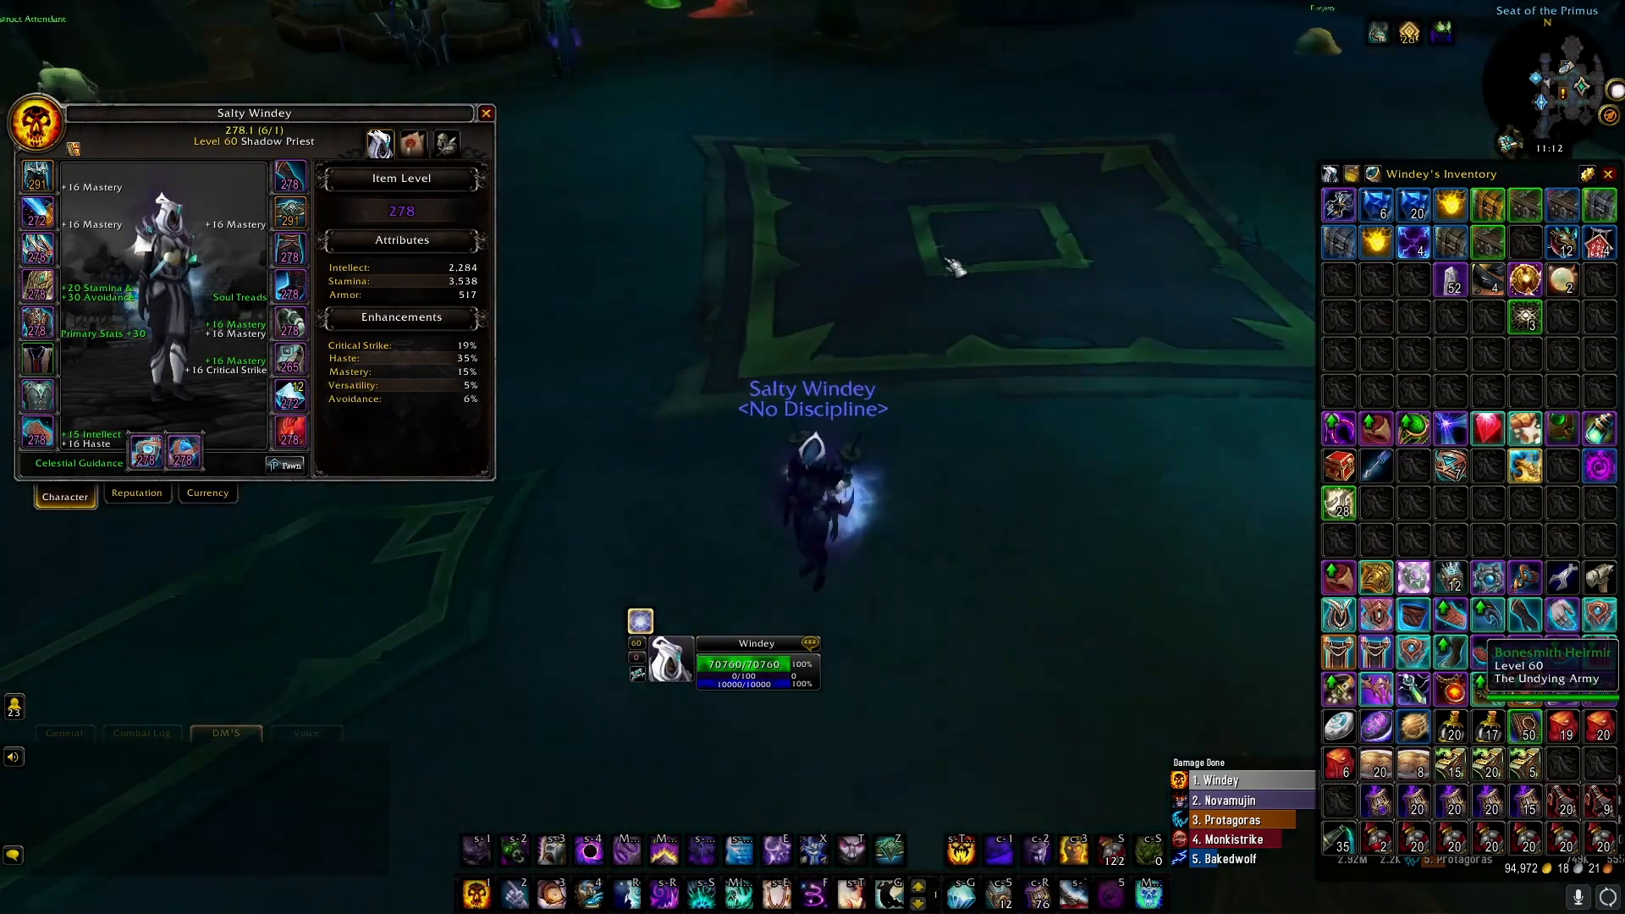
{"action": "scroll", "coordinate": [872, 377], "scroll_direction": "down", "scroll_amount": 3}
{"action": "left_click_drag", "start_coordinate": [869, 375], "coordinate": [840, 350]}
{"action": "key", "text": "Return"}
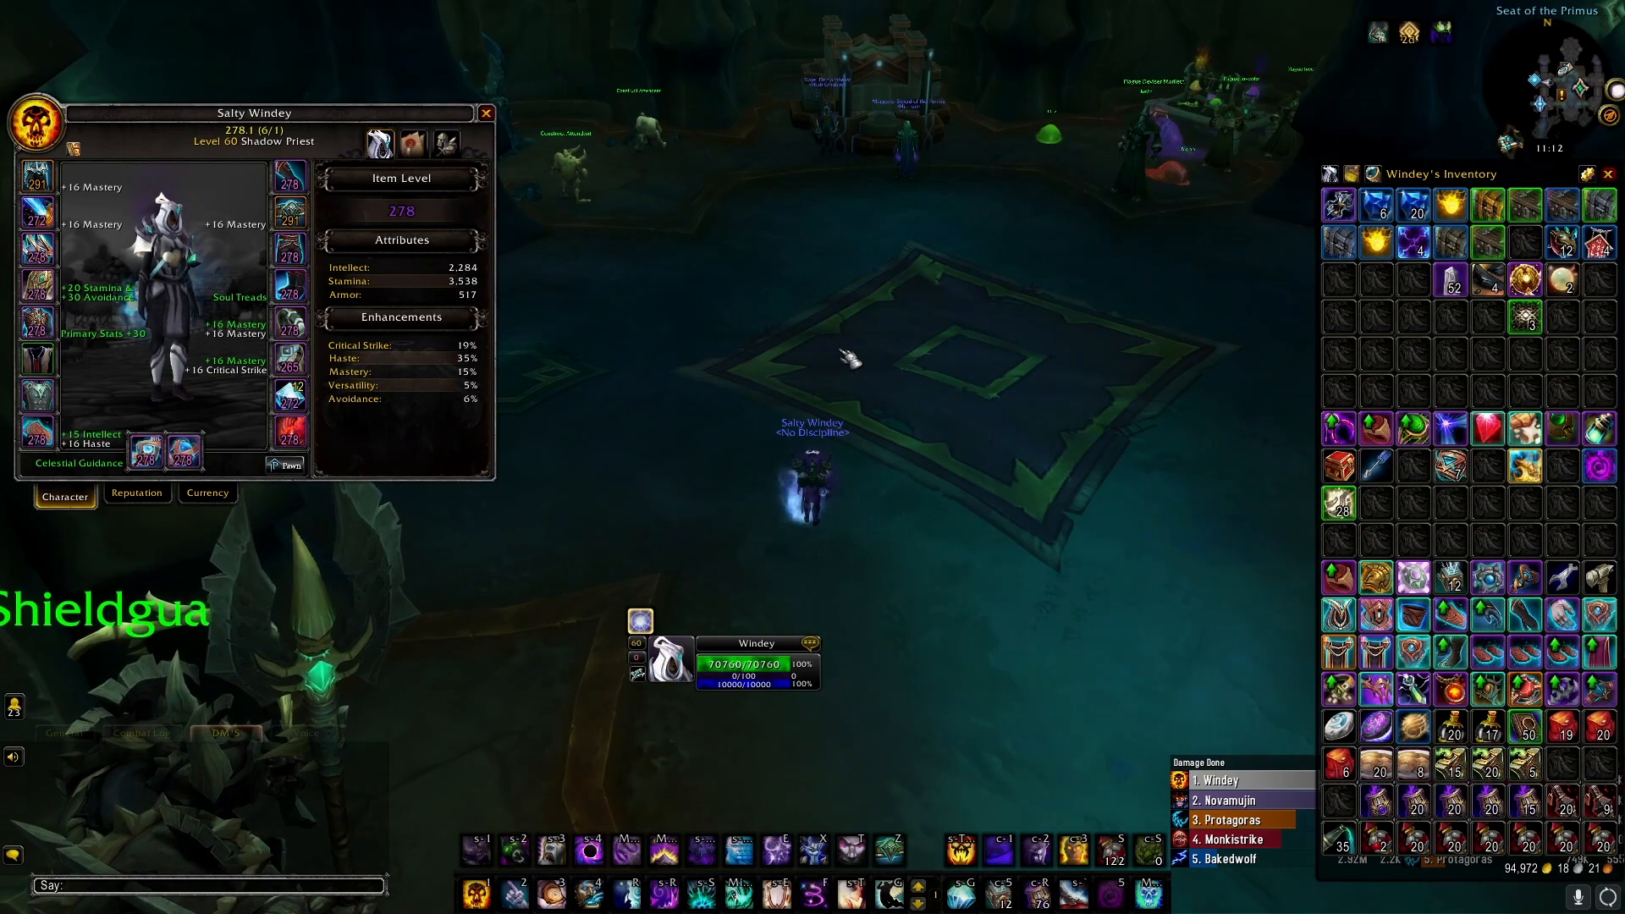
{"action": "type", "text": "/s"}
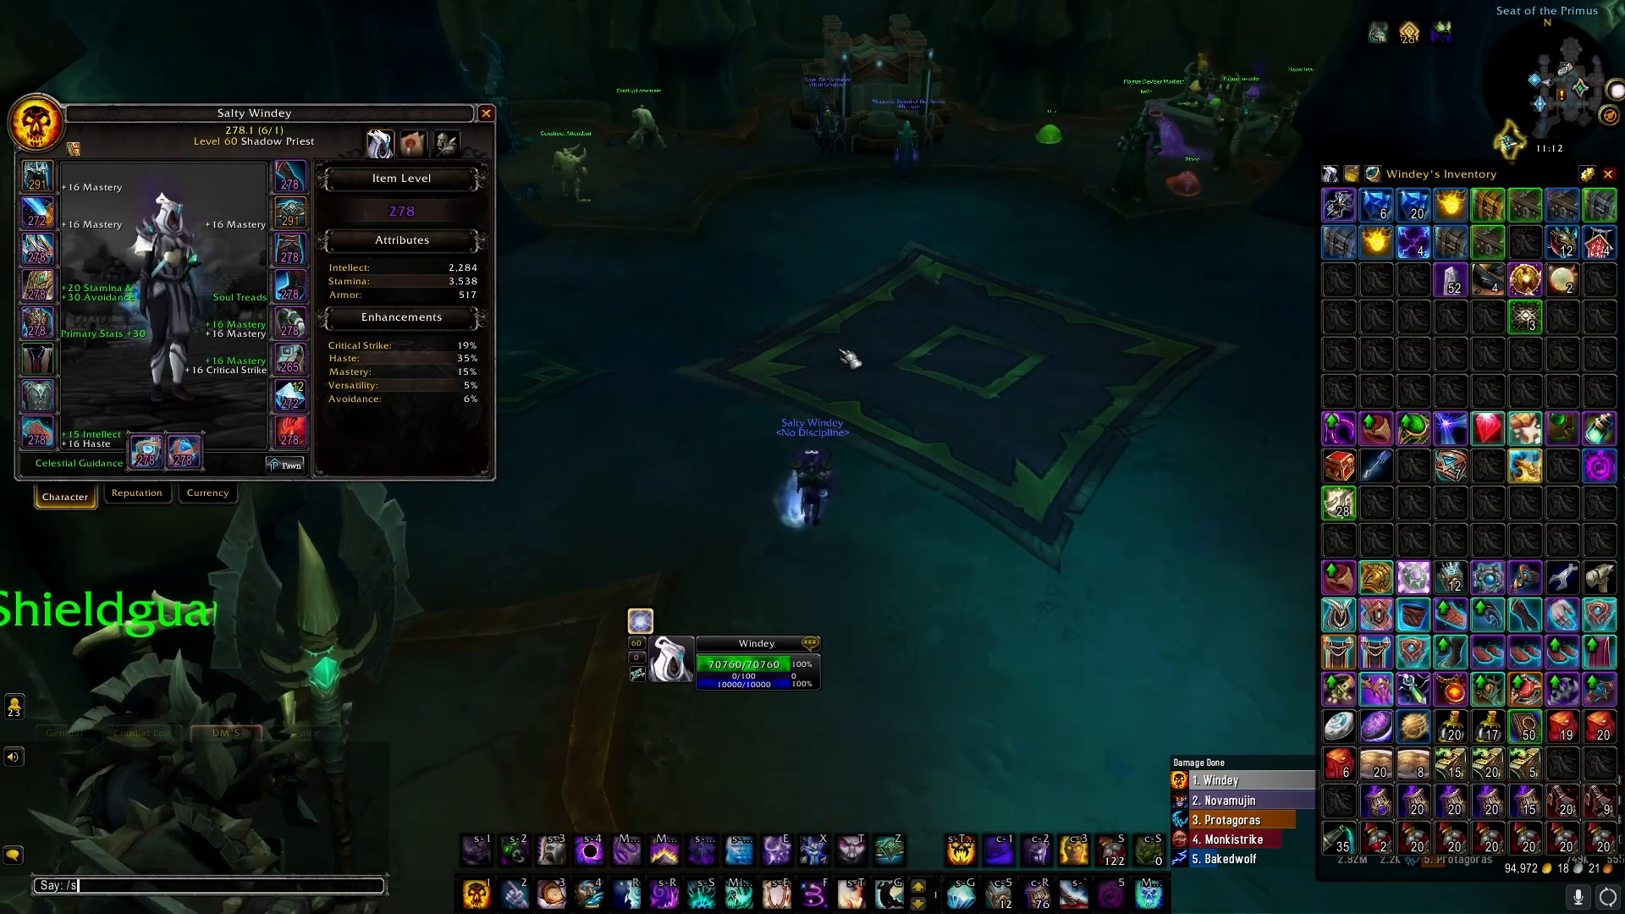
{"action": "type", "text": "imc"}
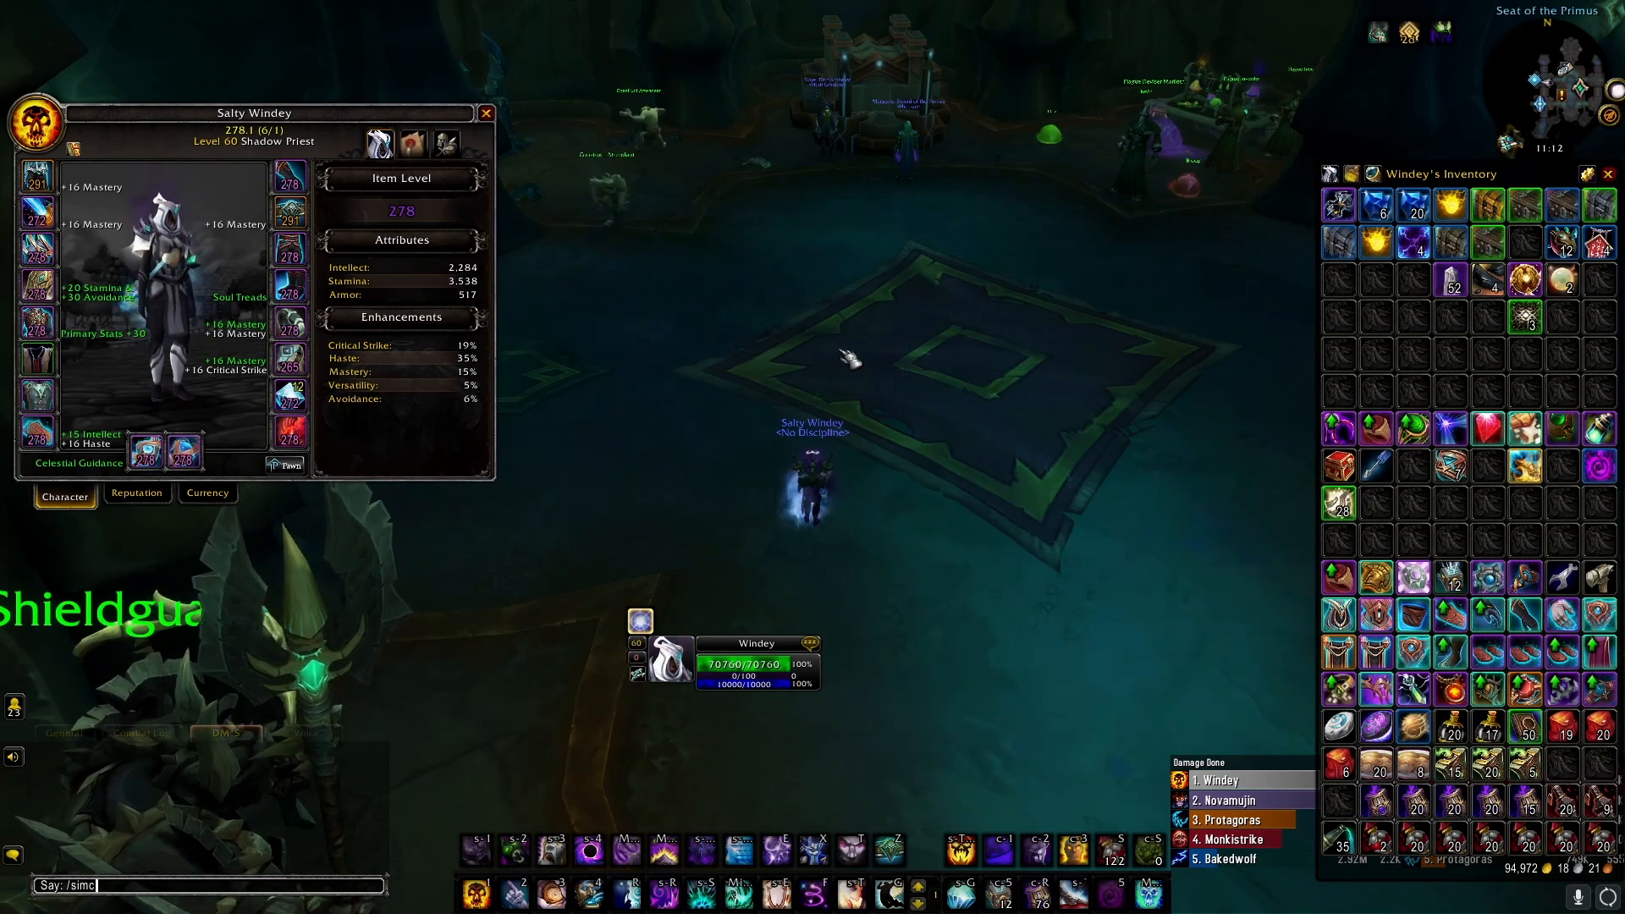
{"action": "key", "text": "Return"}
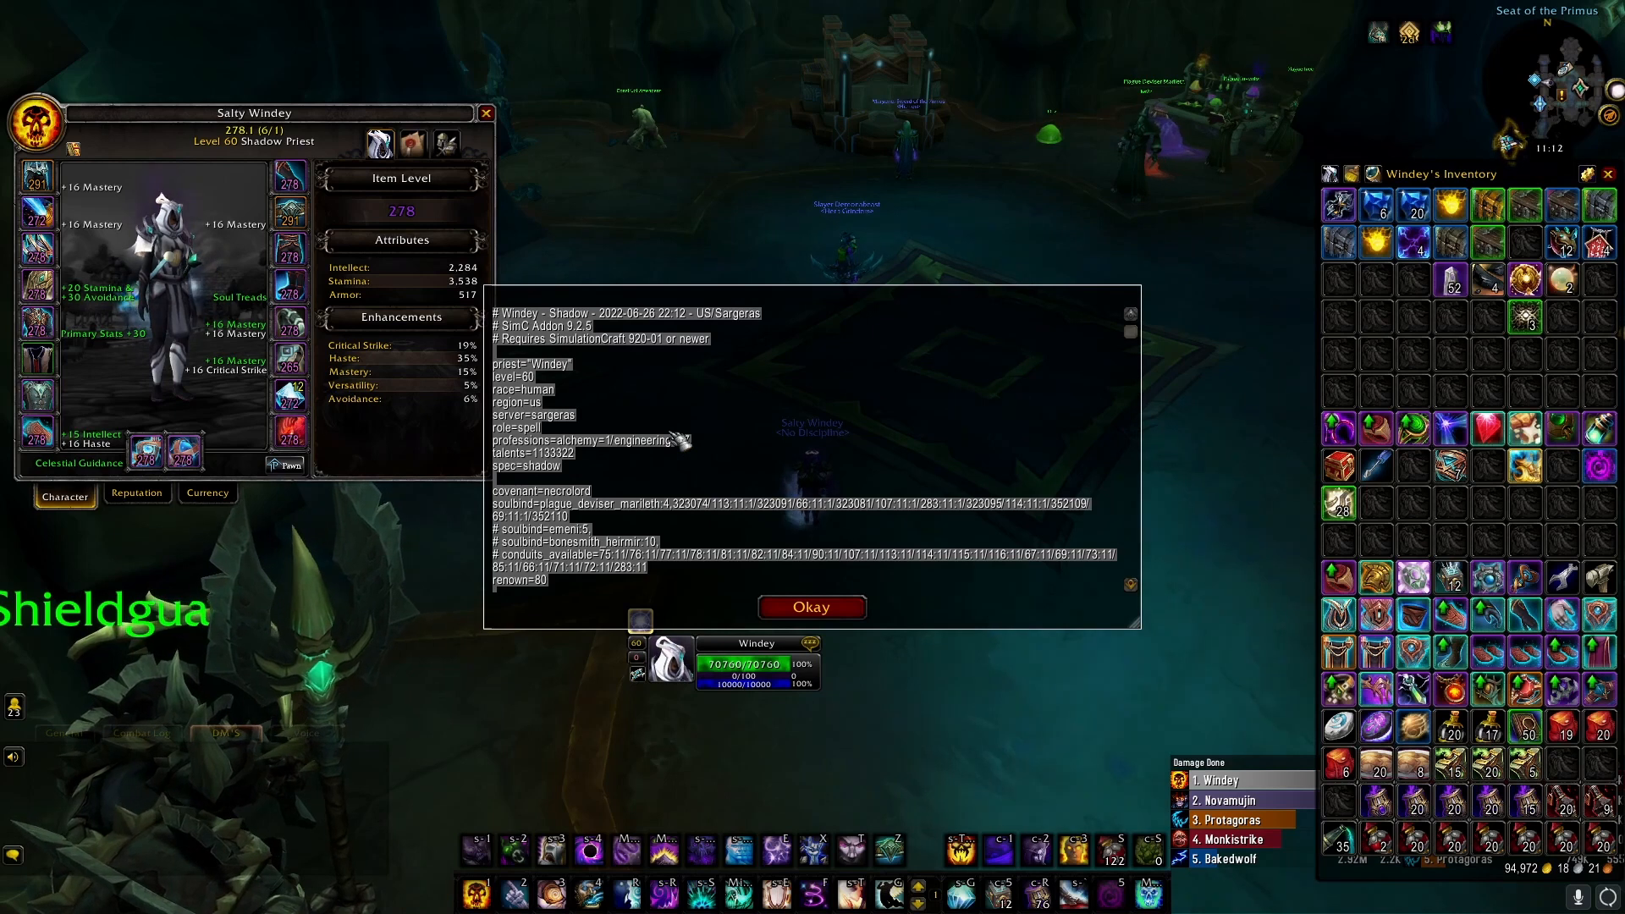
{"action": "left_click", "coordinate": [833, 621]}
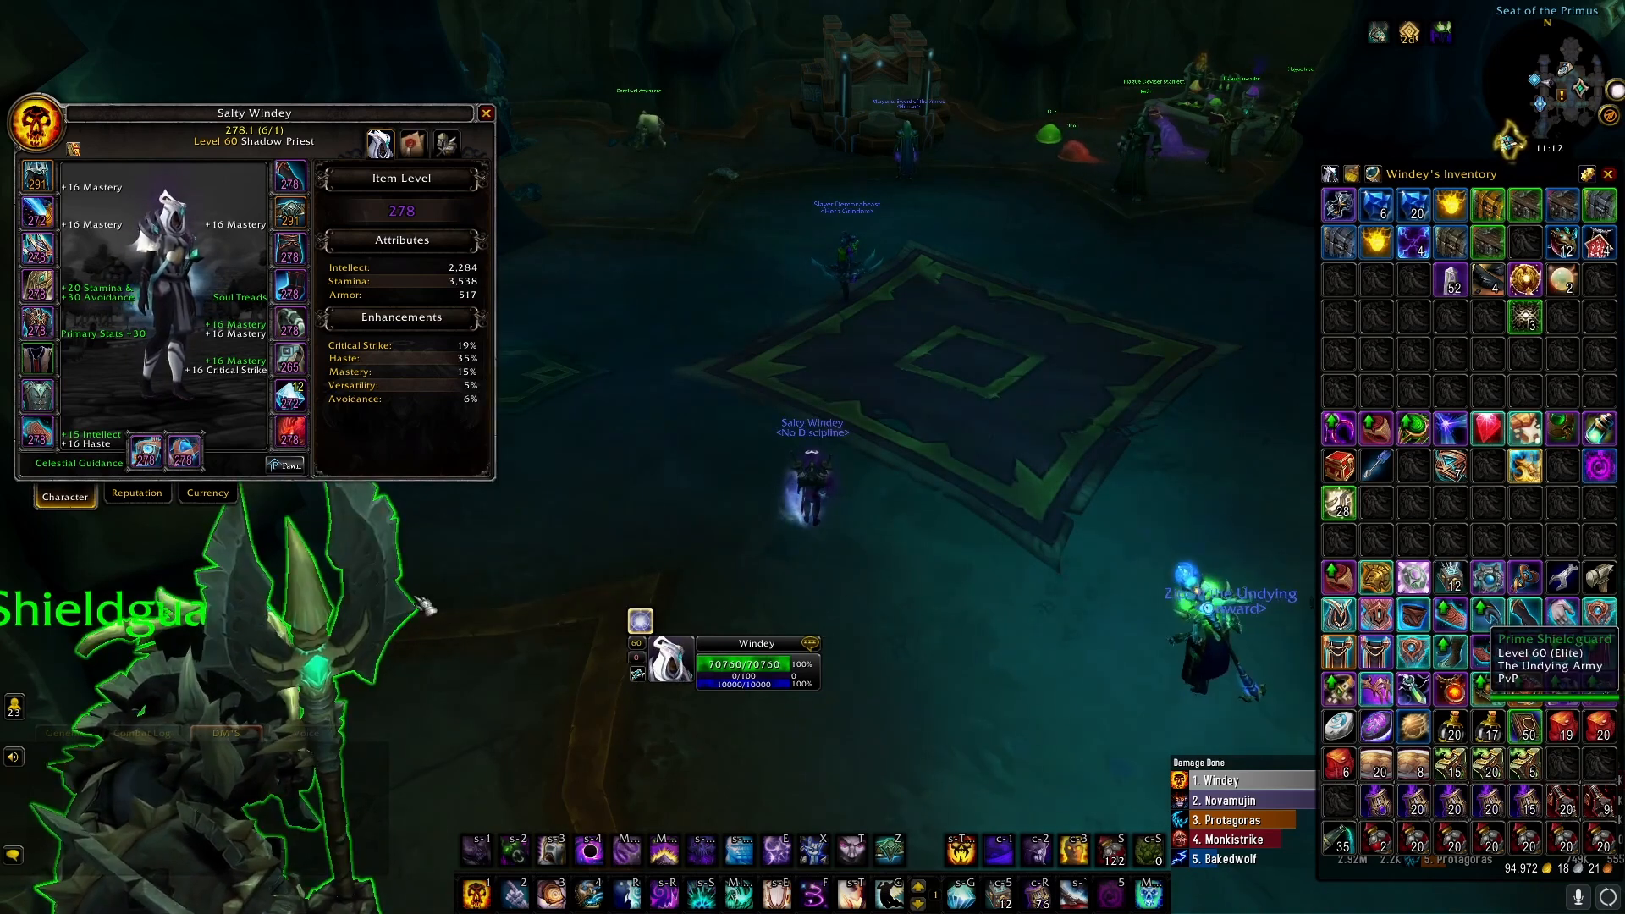
Step: Switch to the browser, search the web for "raidbots" and open the Raidbots website from the results
{"action": "key", "text": "alt+Tab"}
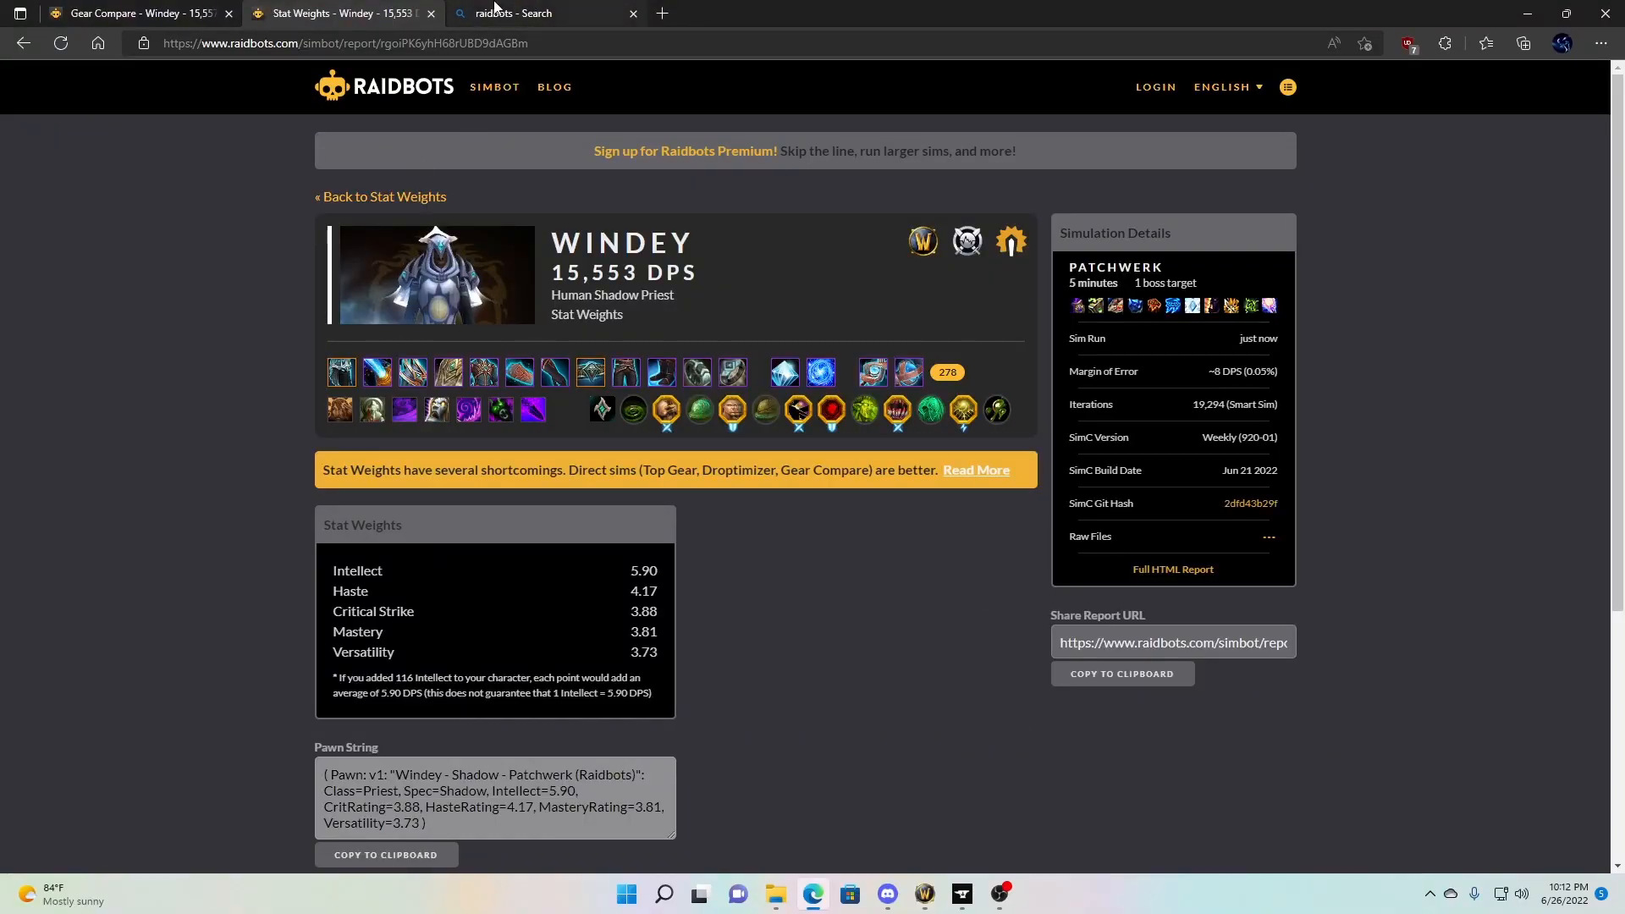
{"action": "left_click", "coordinate": [512, 12]}
{"action": "left_click", "coordinate": [498, 40]}
{"action": "type", "text": "raidbot"}
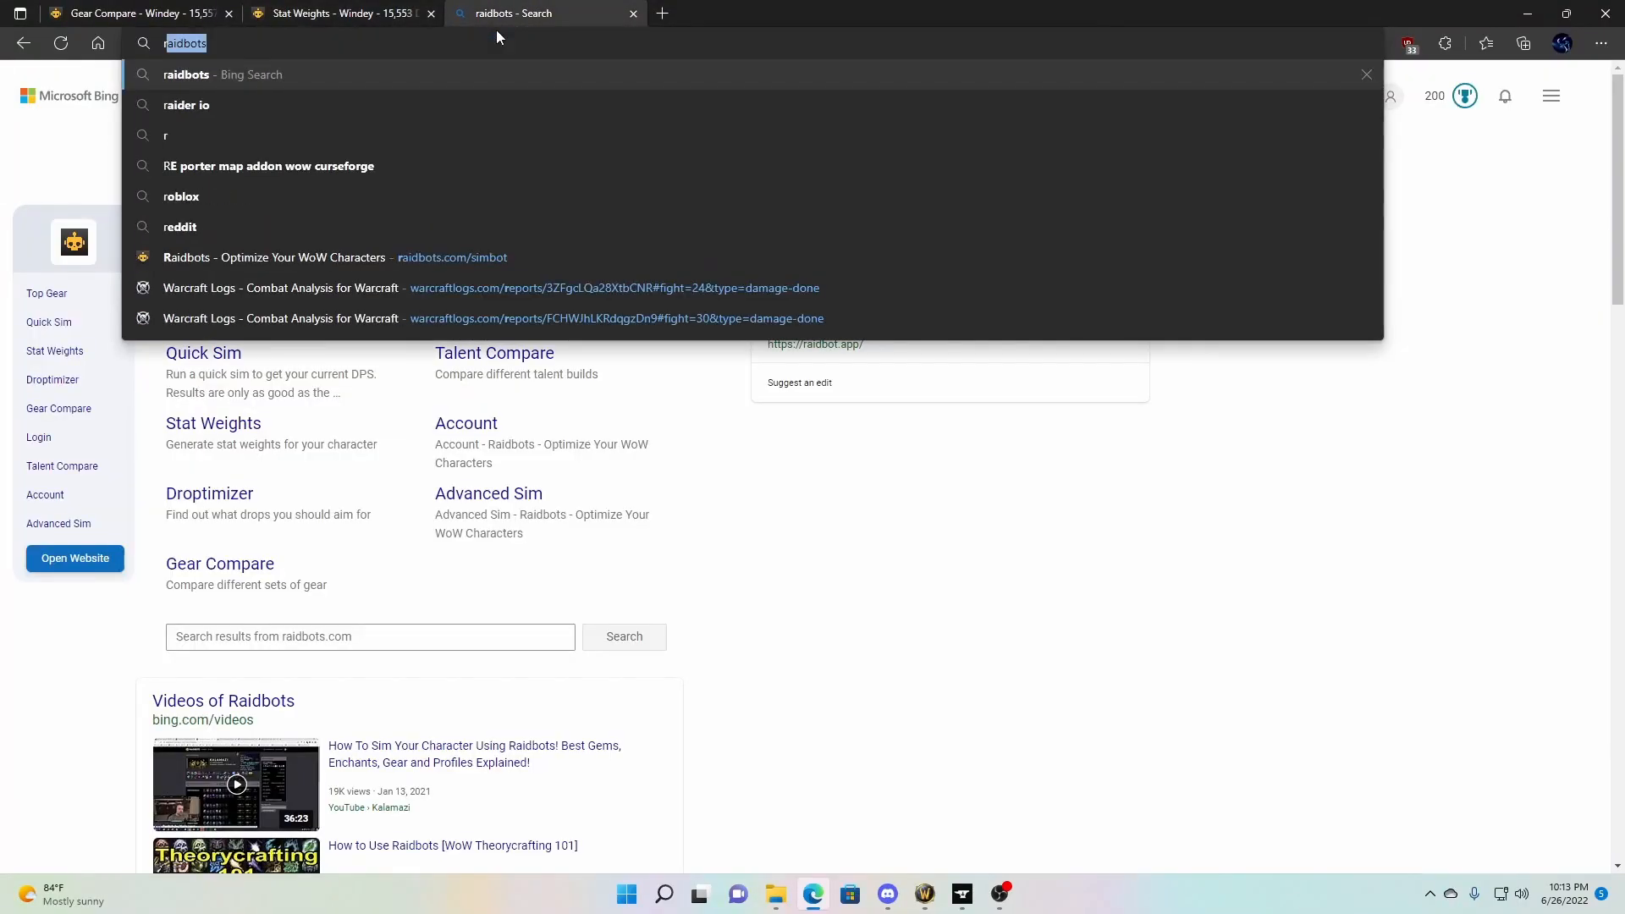
{"action": "type", "text": "s"}
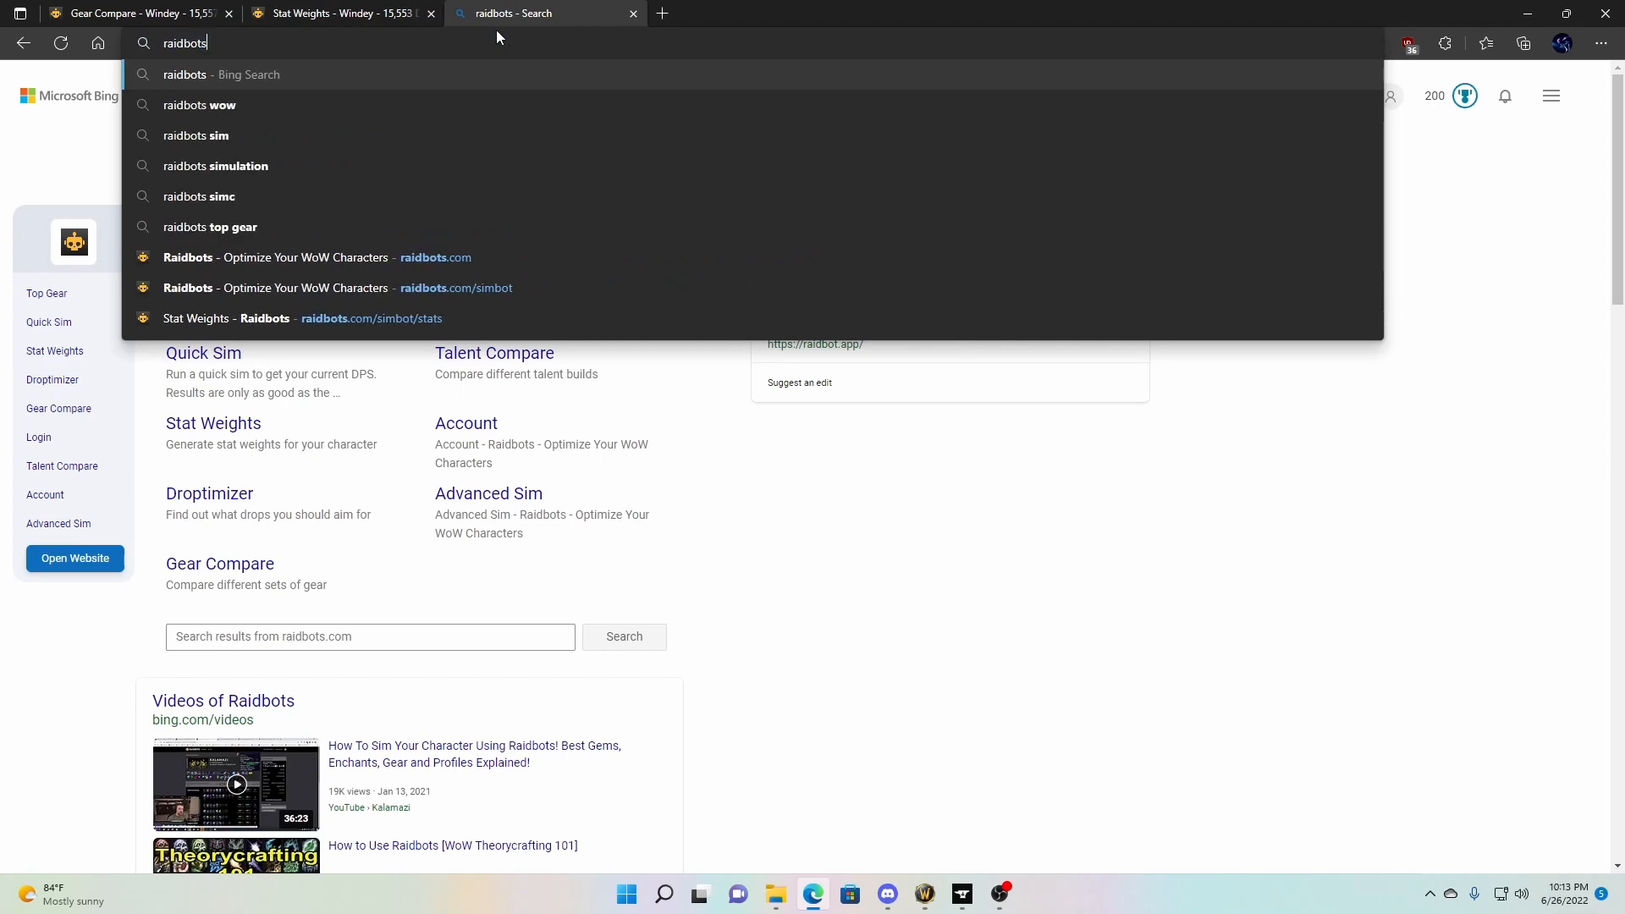
{"action": "key", "text": "Return"}
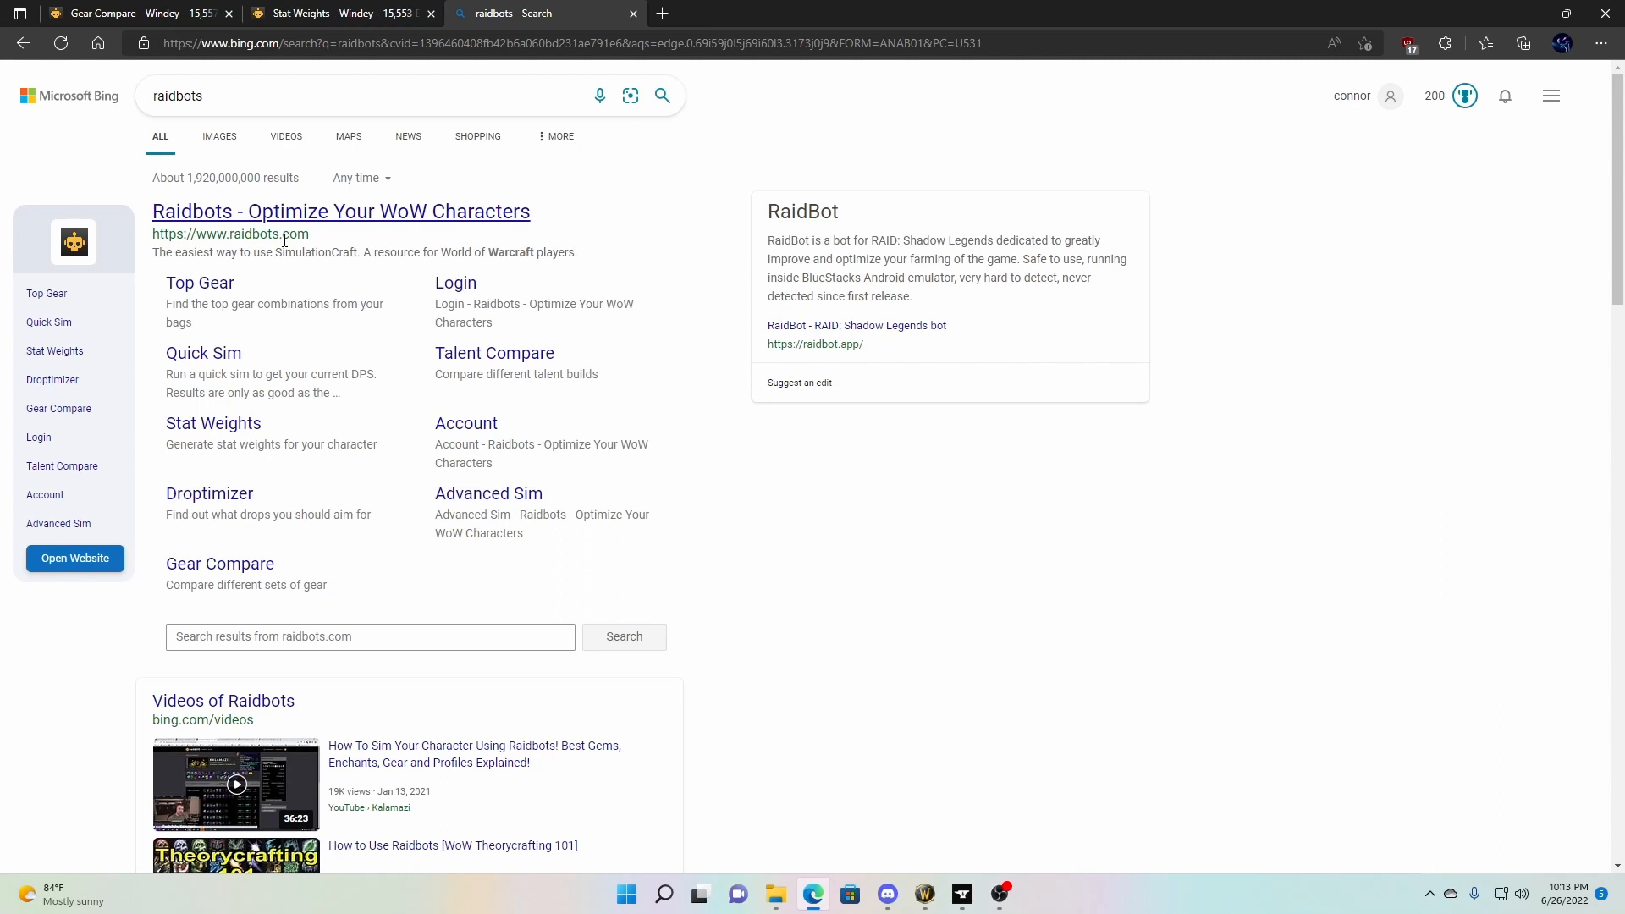
{"action": "left_click", "coordinate": [373, 219]}
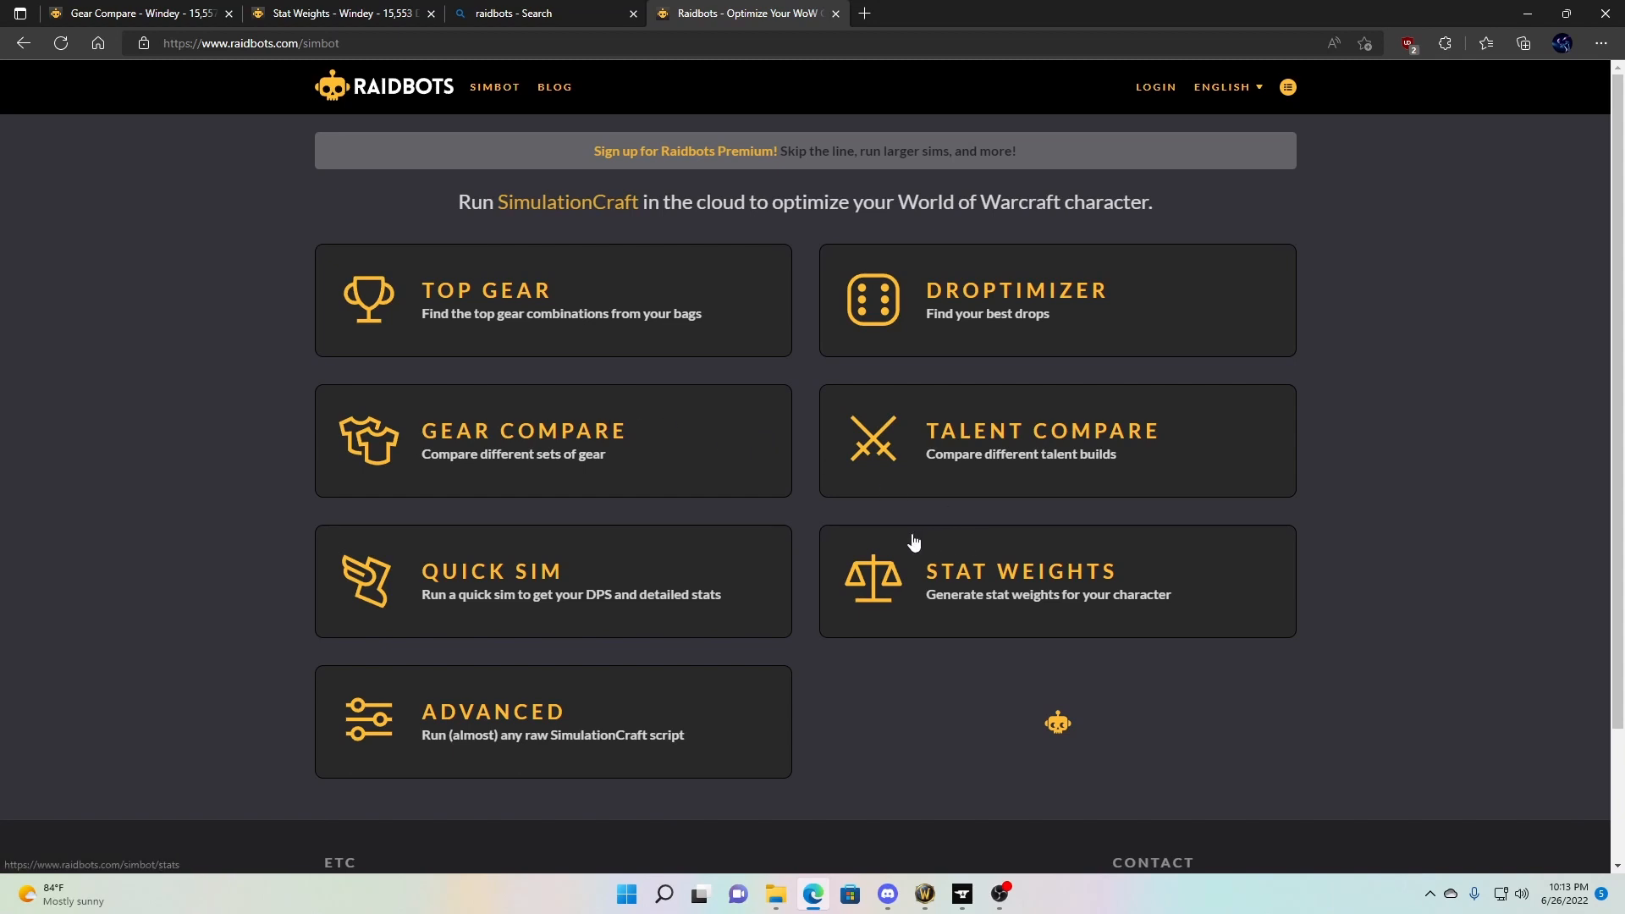
Step: In Raidbots' Stat Weights tool, load the copied SimC addon export and start generating the stat weights
{"action": "left_click", "coordinate": [982, 599]}
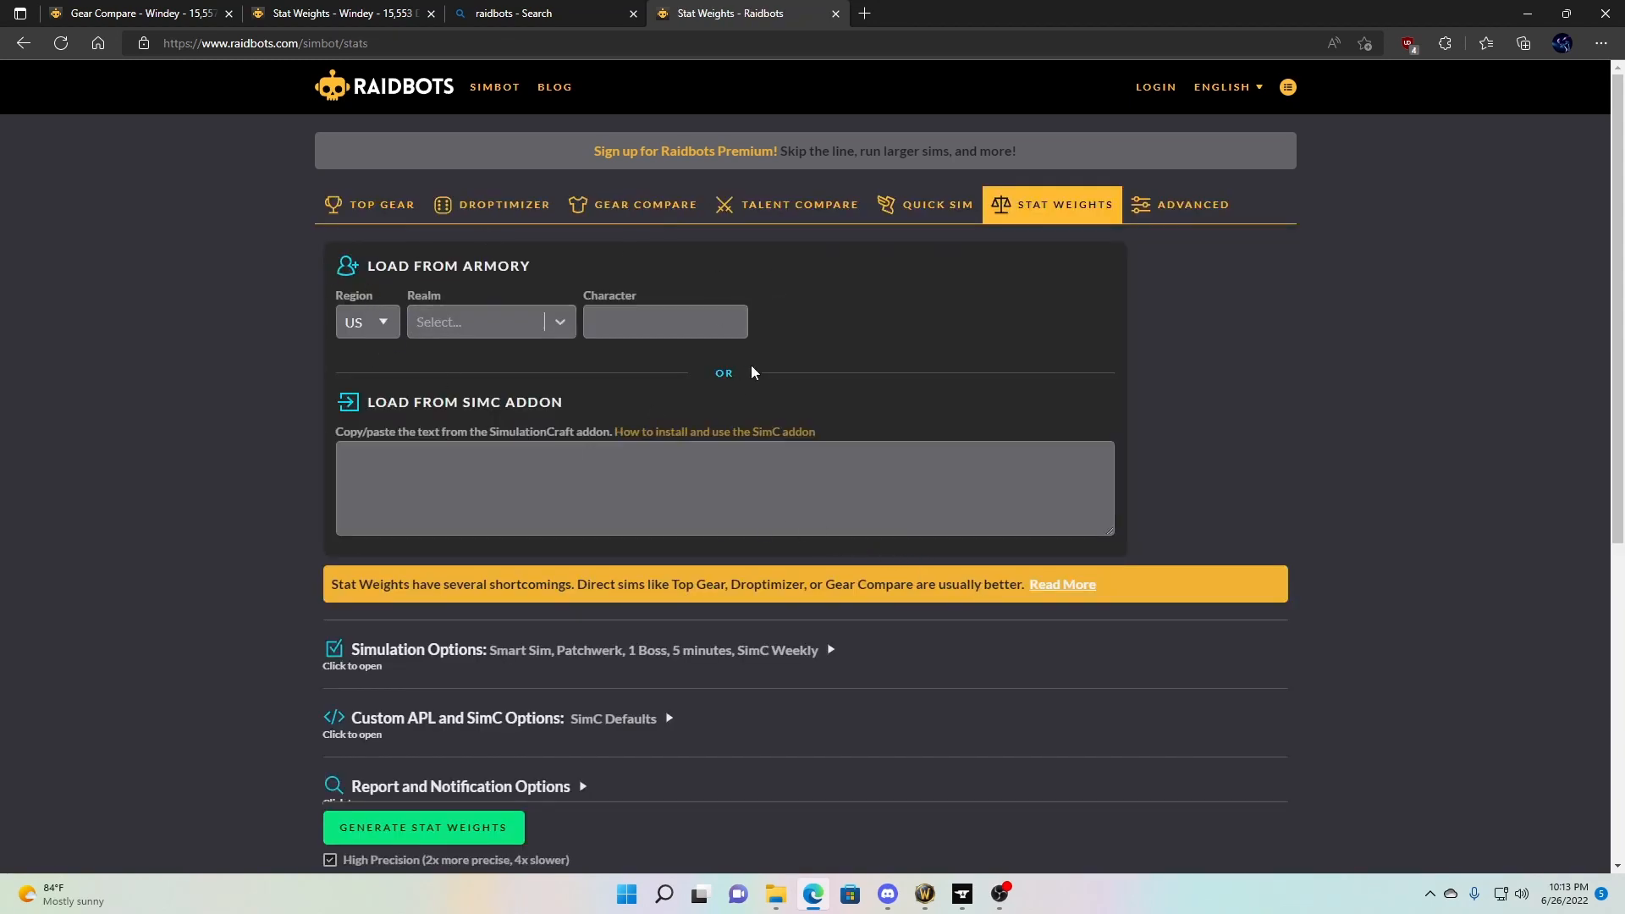
{"action": "left_click", "coordinate": [466, 472]}
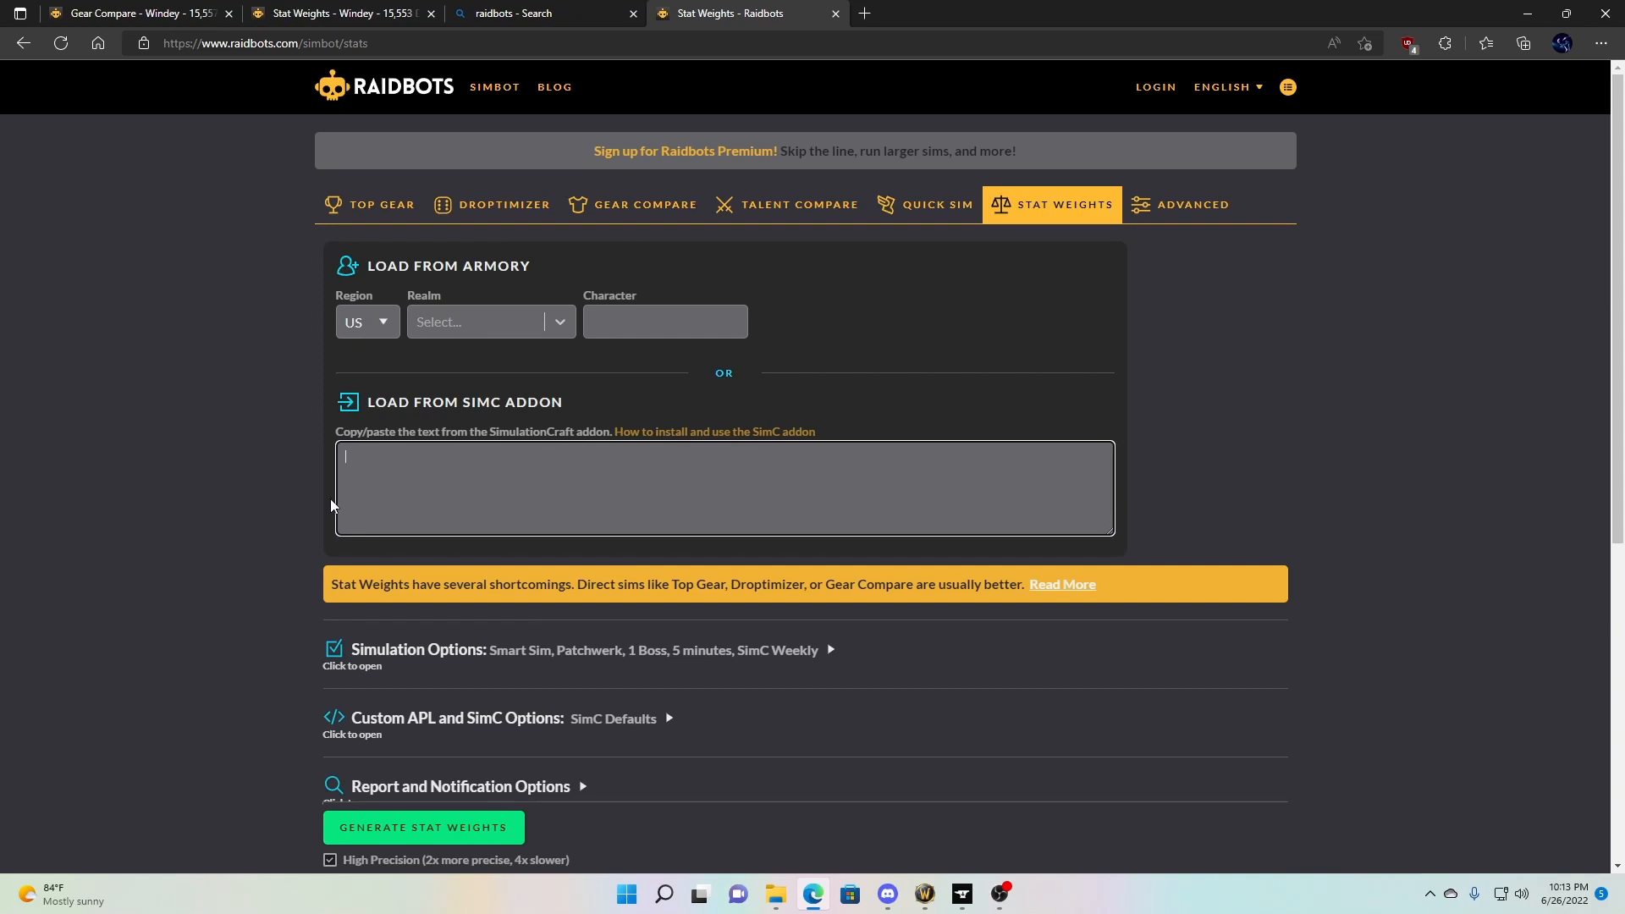
{"action": "key", "text": "ctrl+v"}
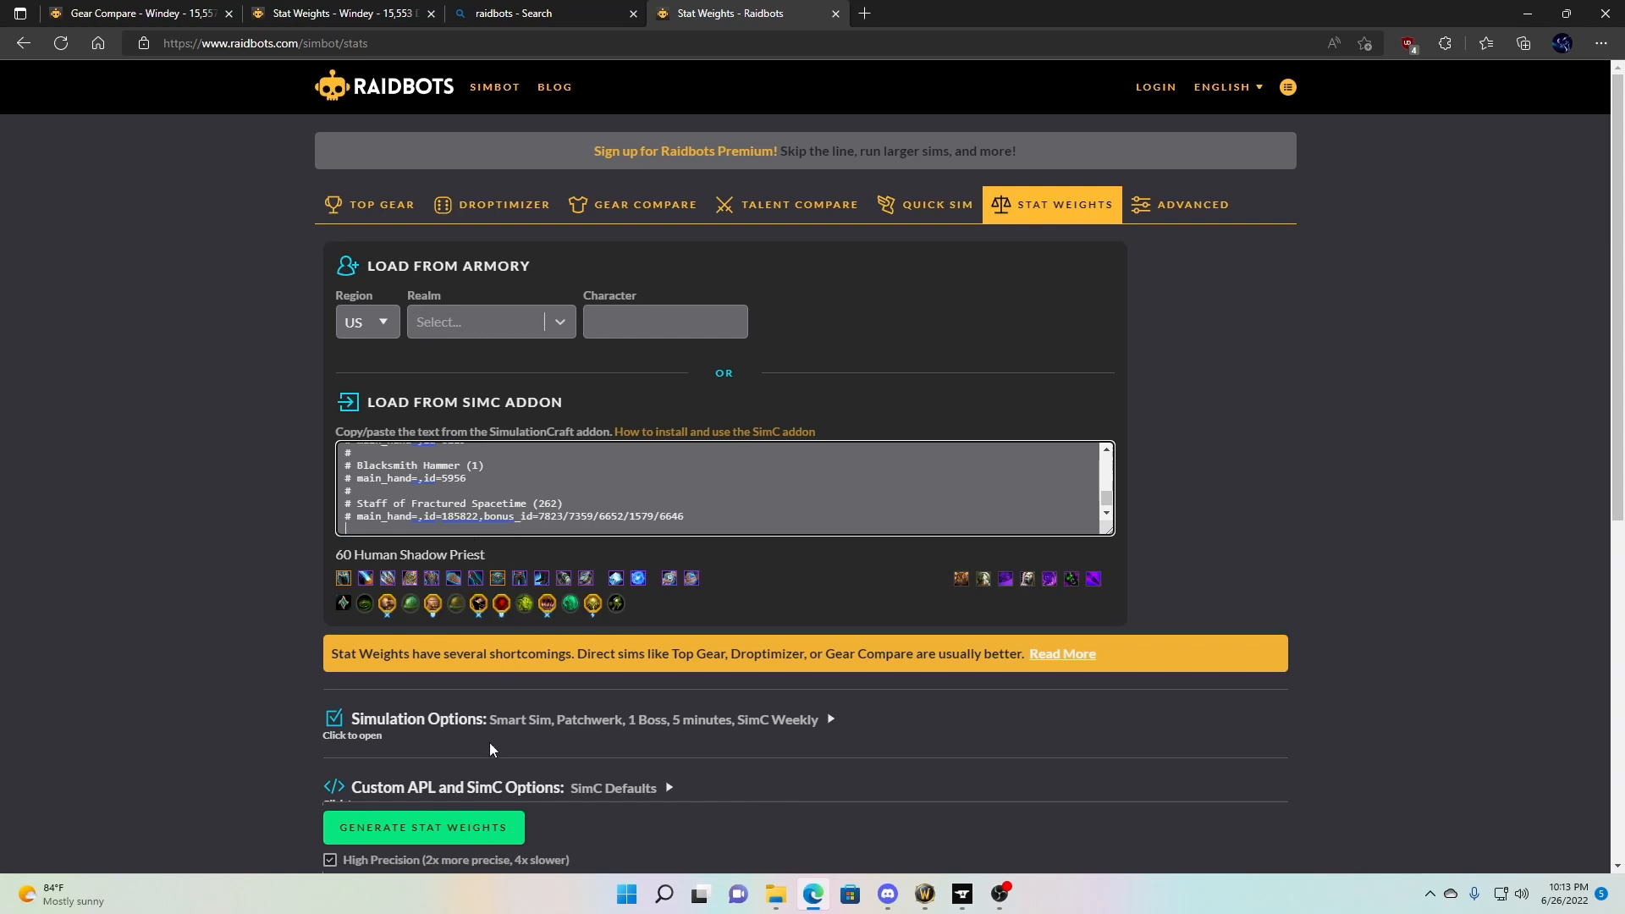
{"action": "left_click", "coordinate": [480, 844]}
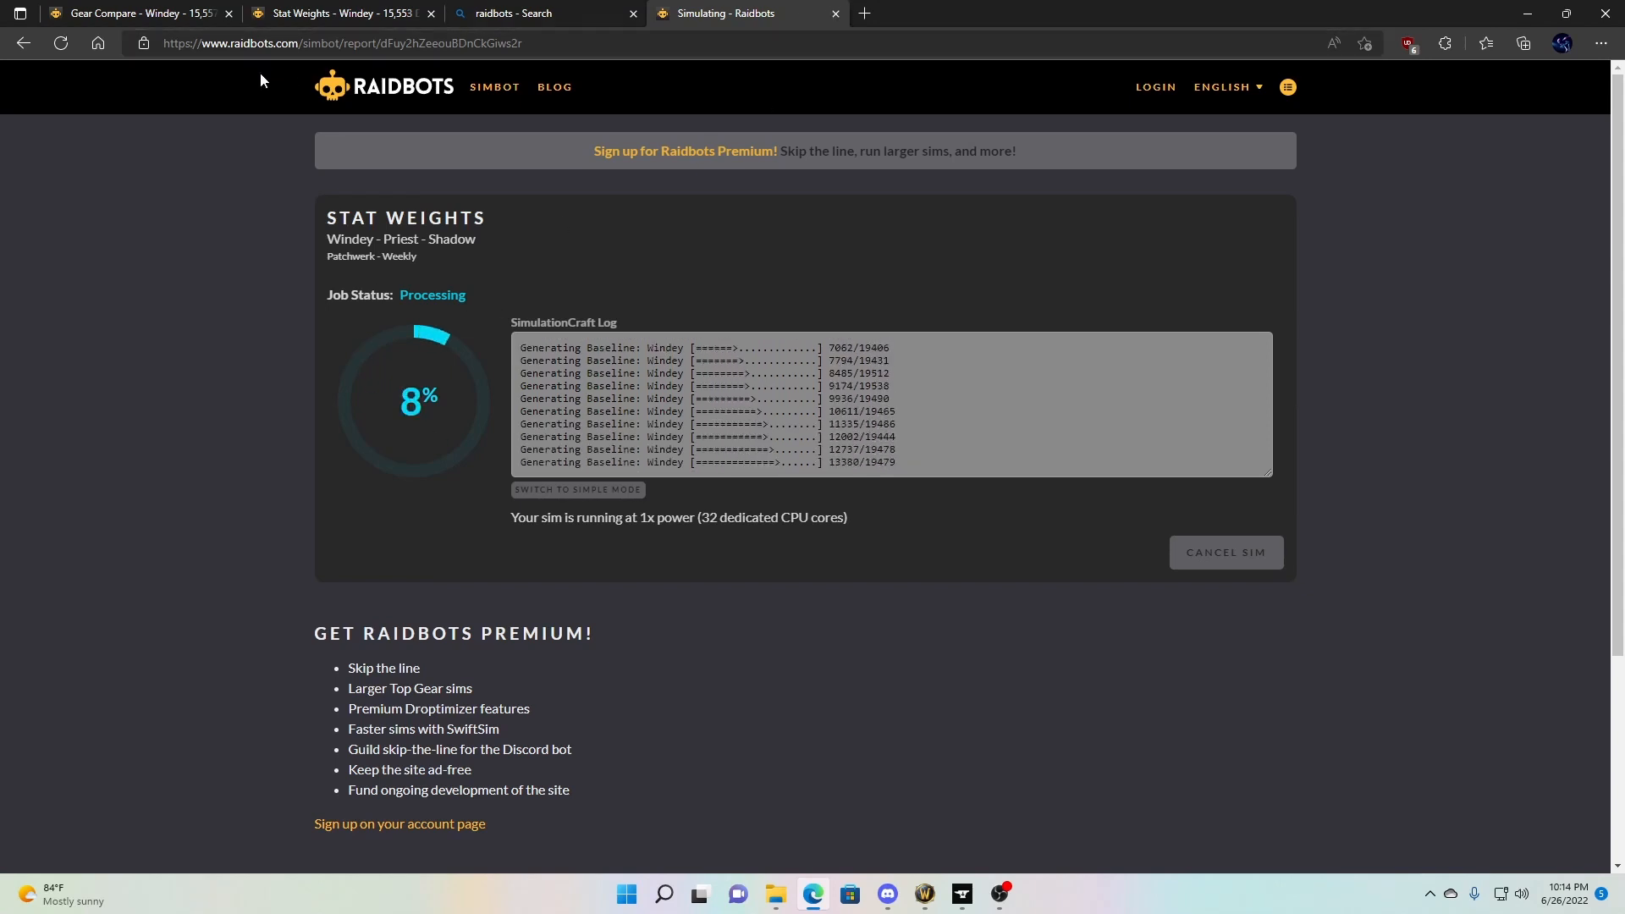
Step: Leave the running simulation, look at the finished Gear Compare report, and copy the Pawn string from the finished Stat Weights report
{"action": "left_click", "coordinate": [337, 94]}
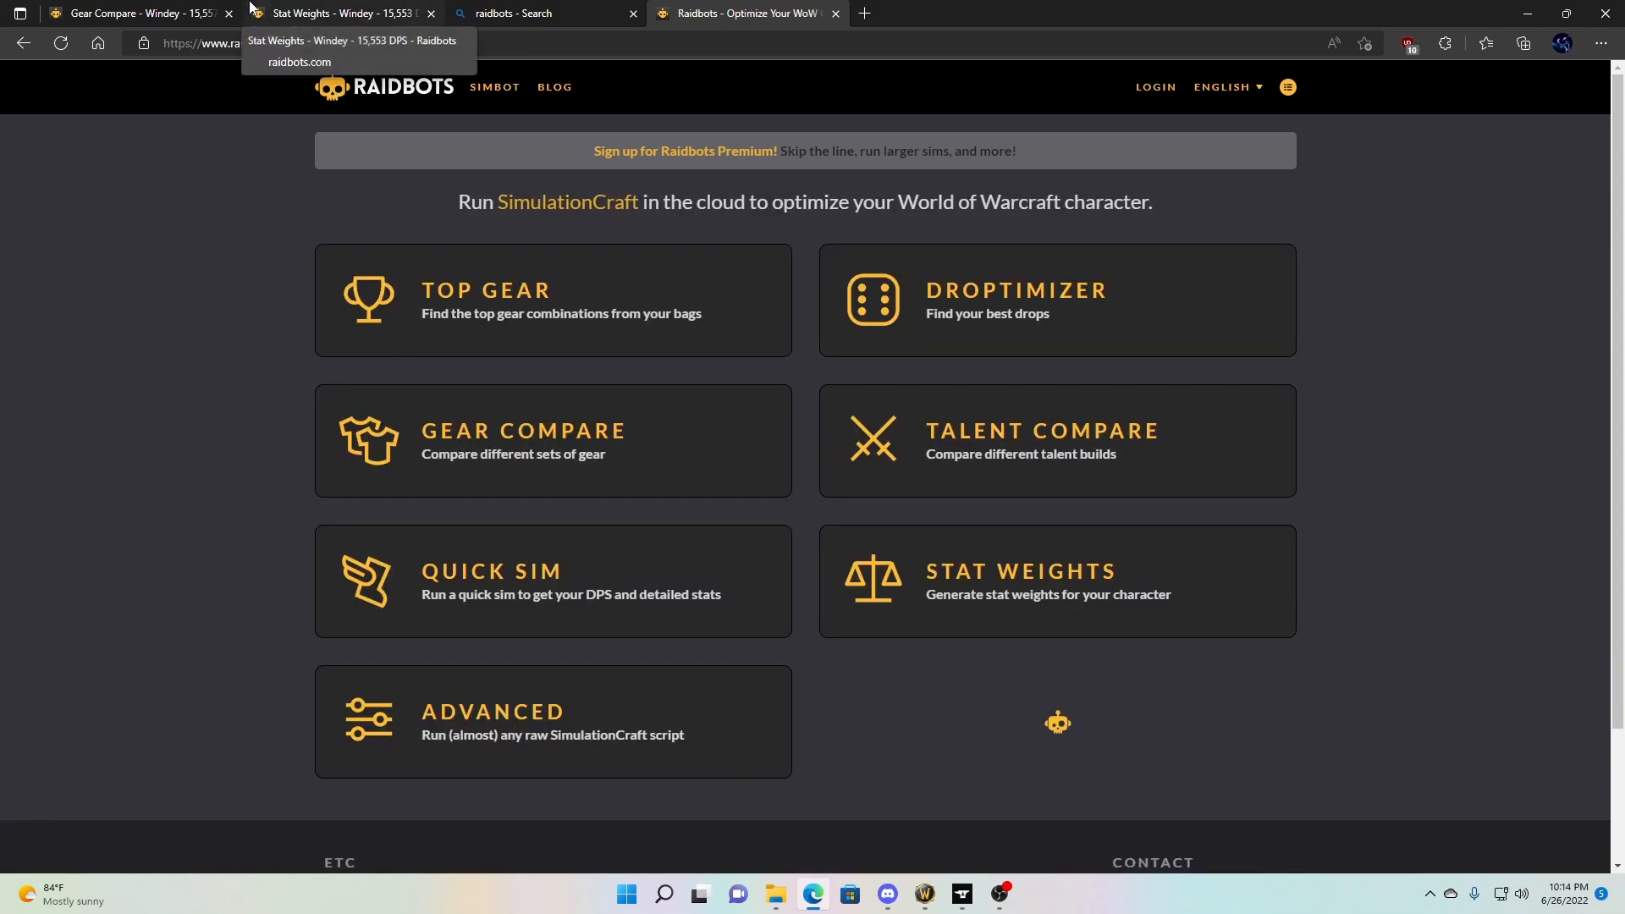
{"action": "left_click", "coordinate": [190, 13]}
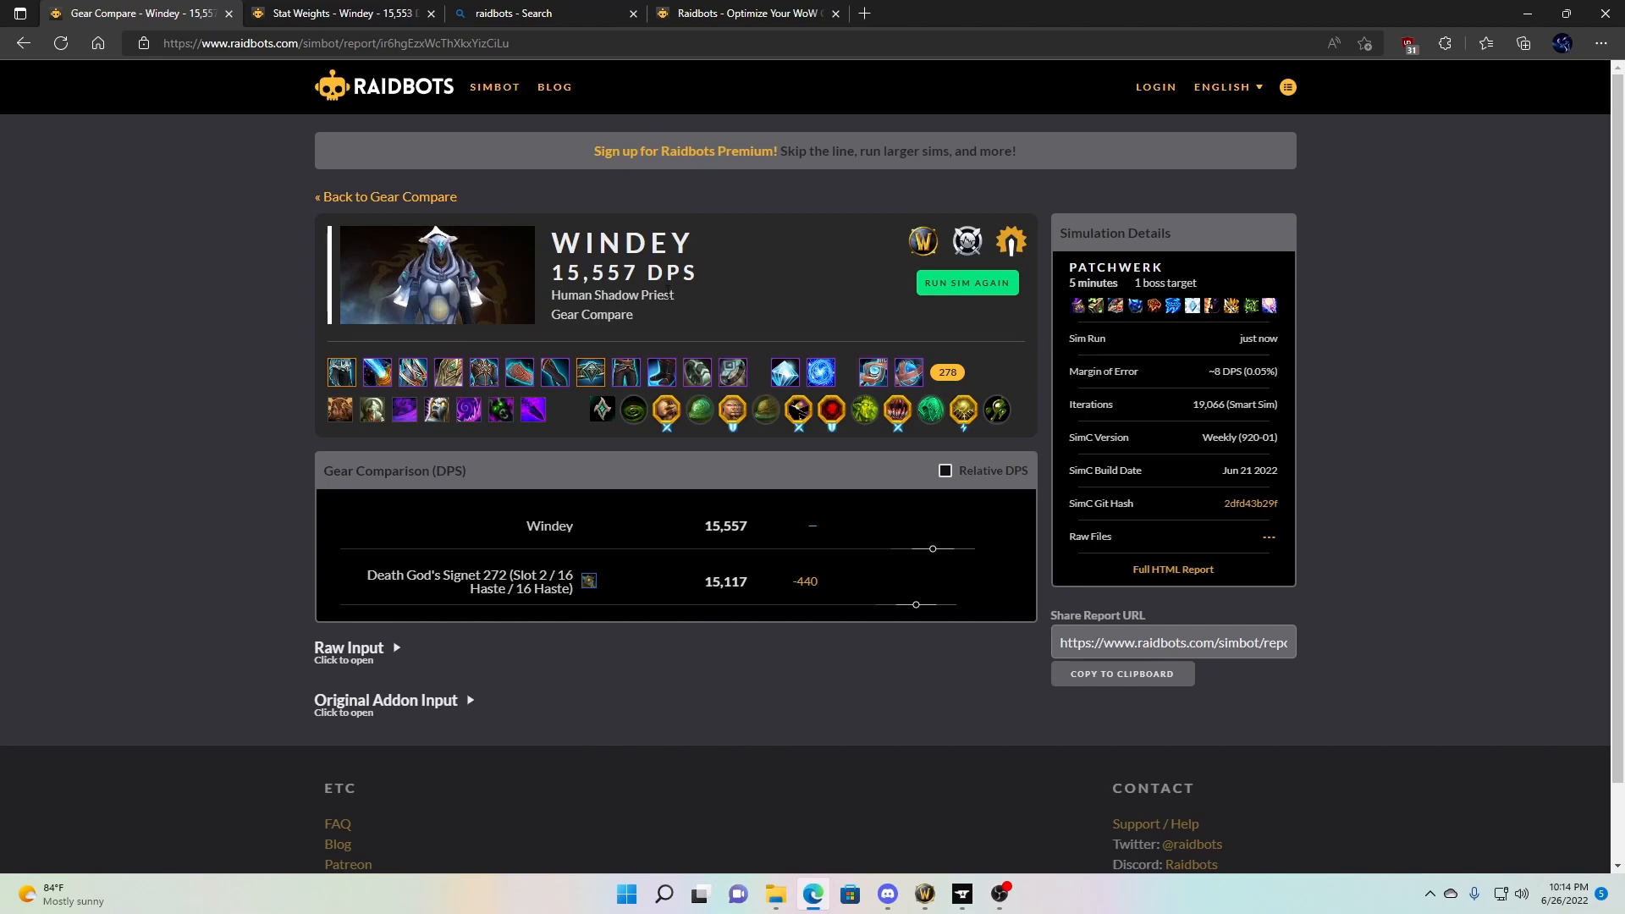
{"action": "left_click", "coordinate": [320, 13]}
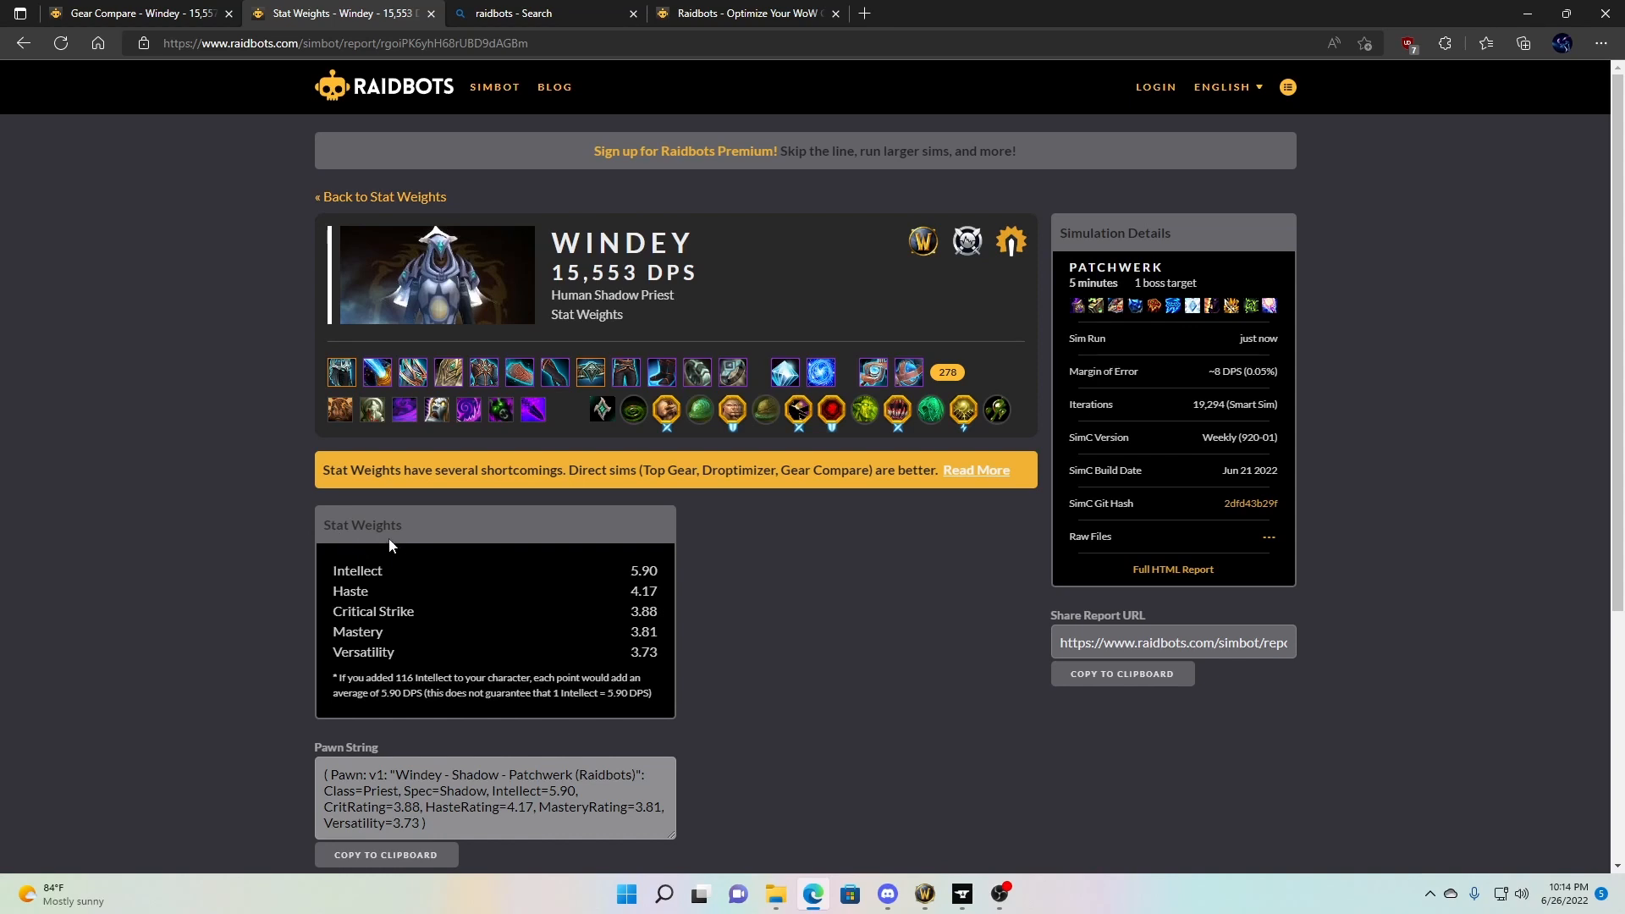
{"action": "scroll", "coordinate": [414, 583], "scroll_direction": "down", "scroll_amount": 3}
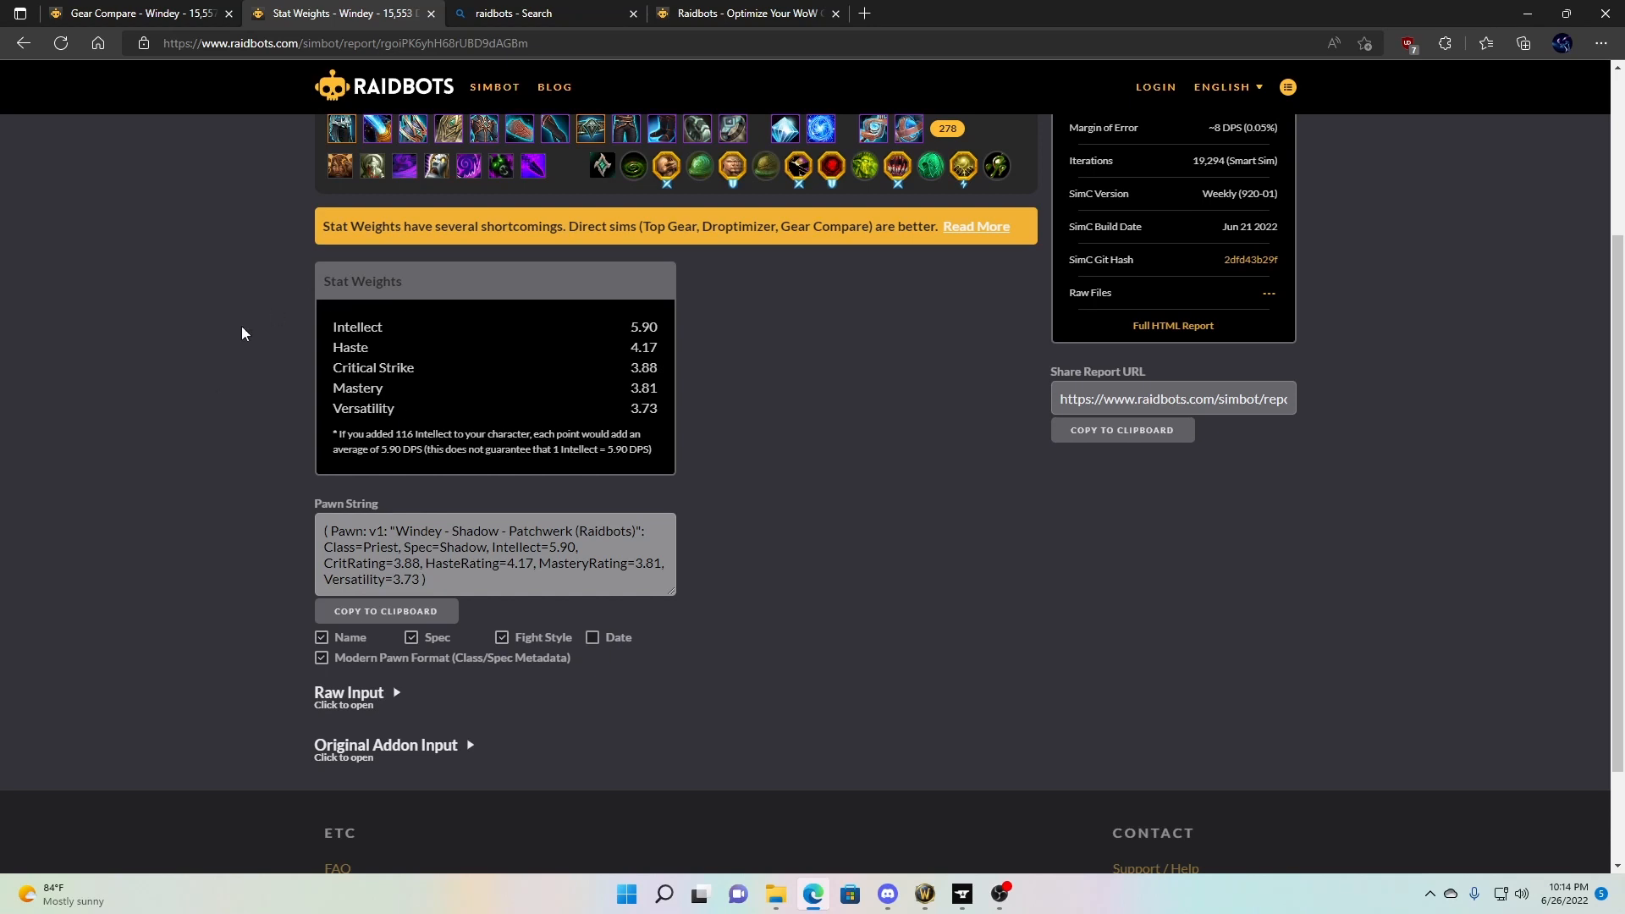
{"action": "left_click", "coordinate": [378, 616]}
Step: Switch to World of Warcraft, open Pawn with /pawn and show its scale management options
{"action": "left_click", "coordinate": [925, 893]}
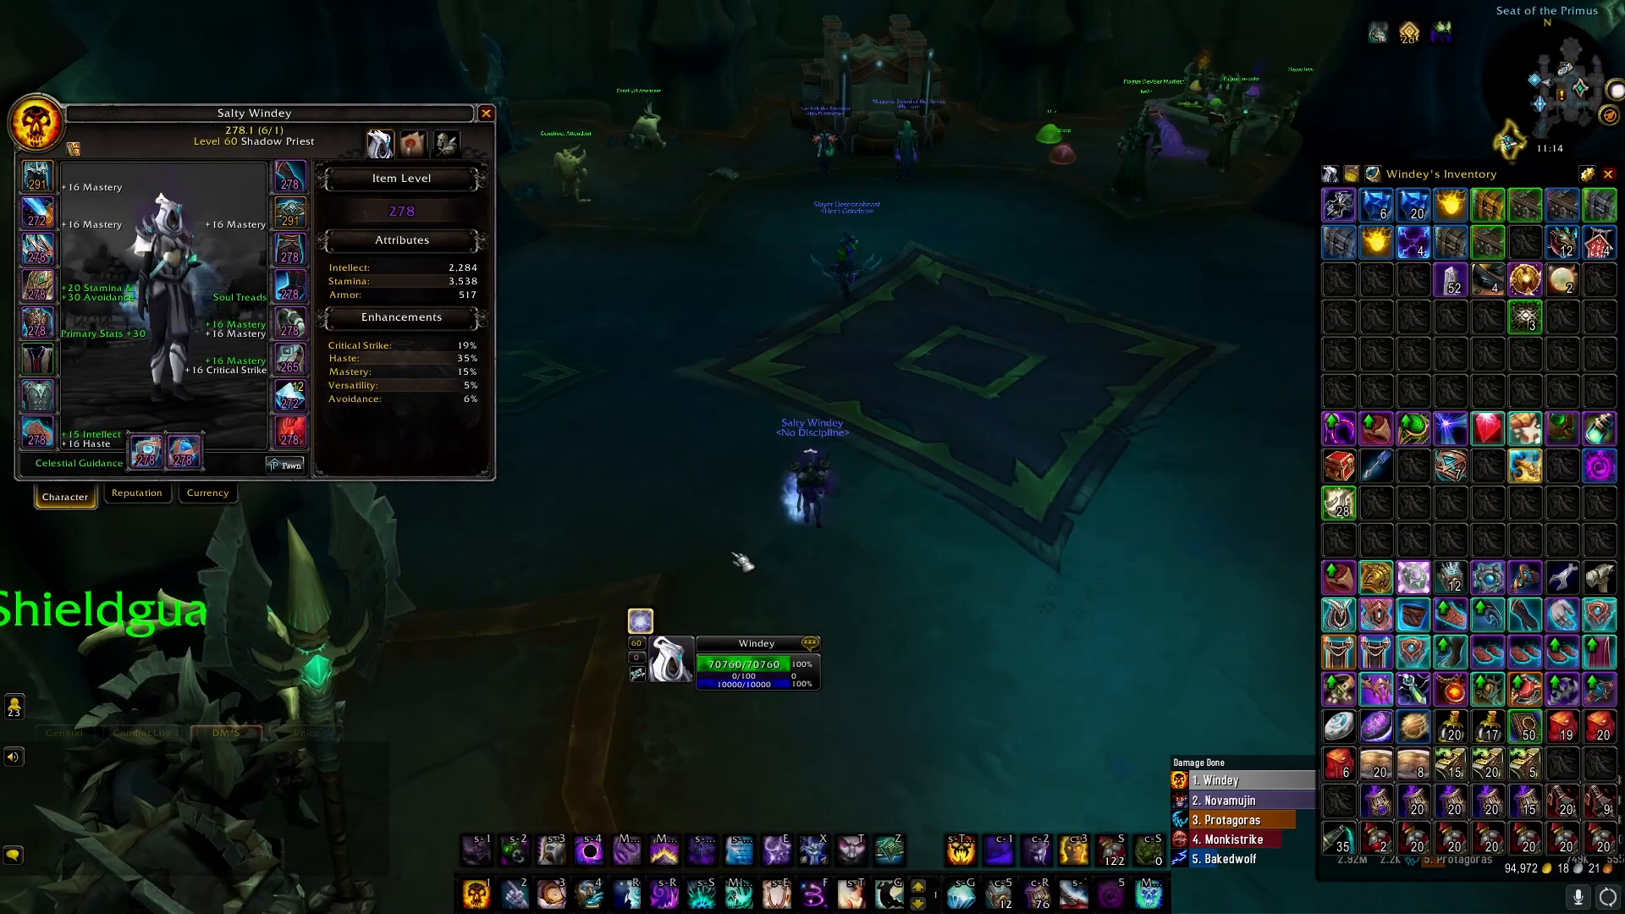
{"action": "type", "text": "/p"}
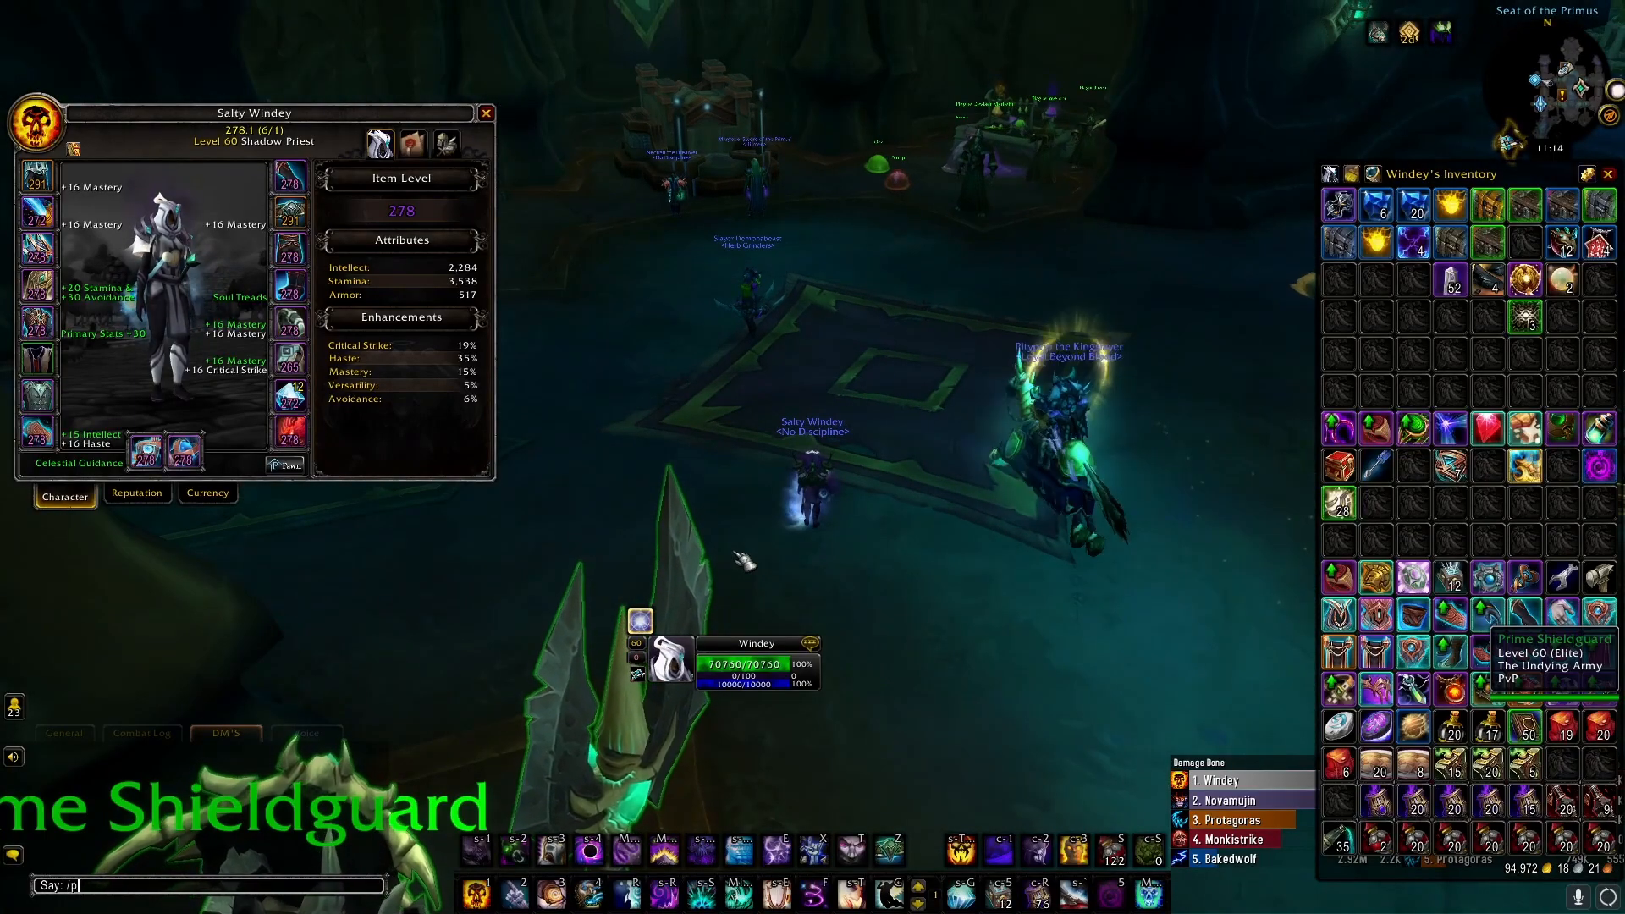
{"action": "type", "text": "awn"}
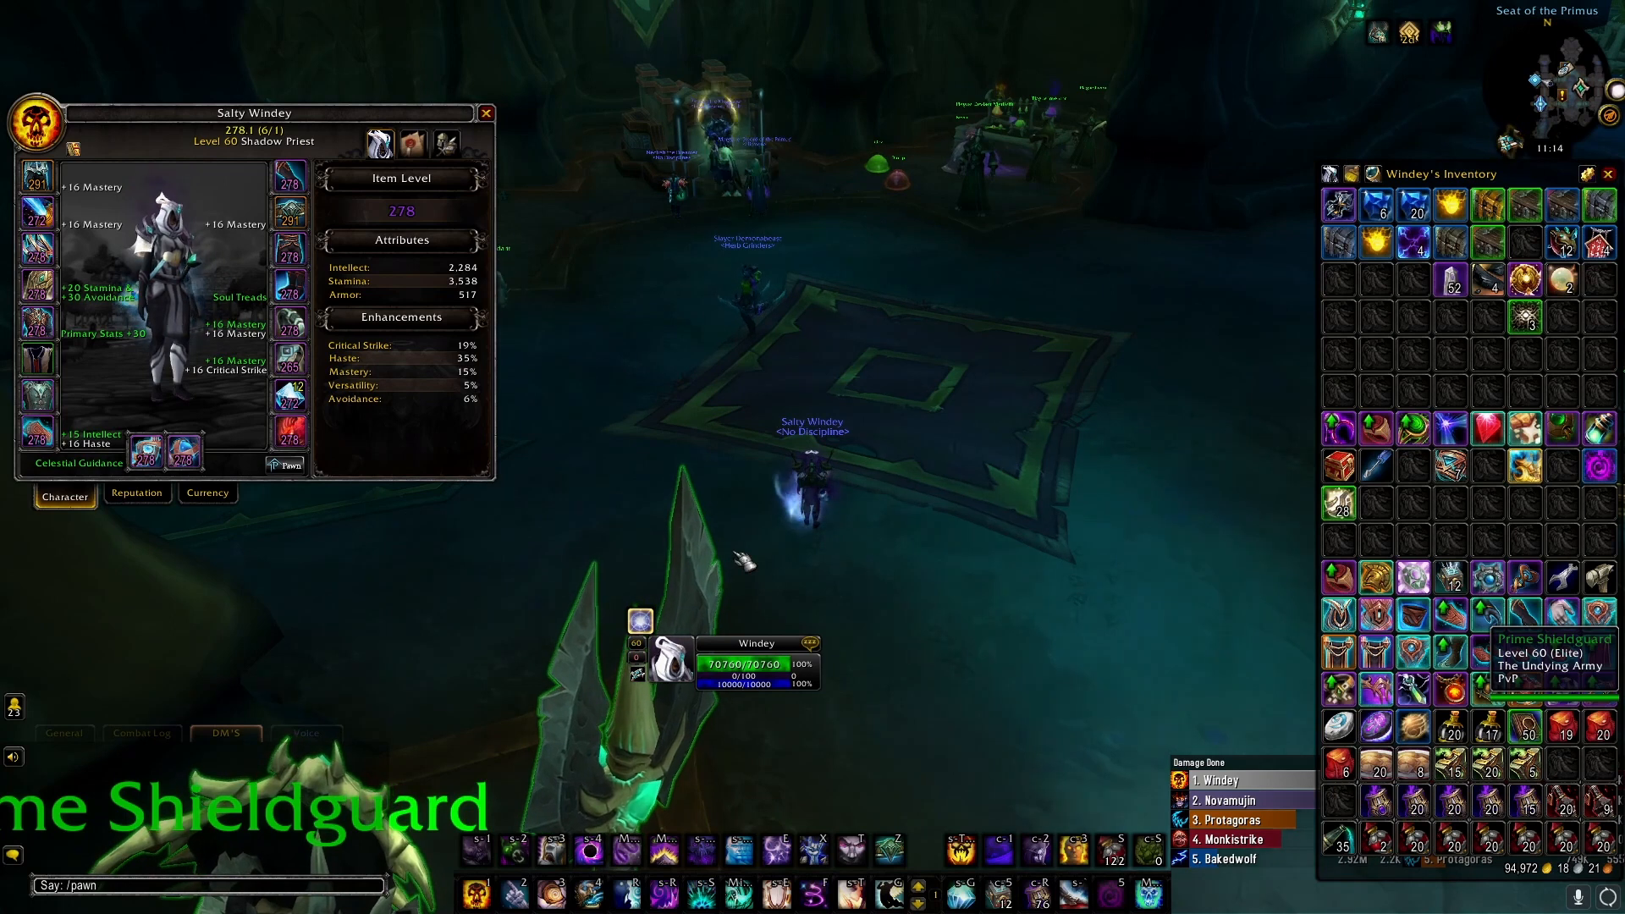
{"action": "key", "text": "Return"}
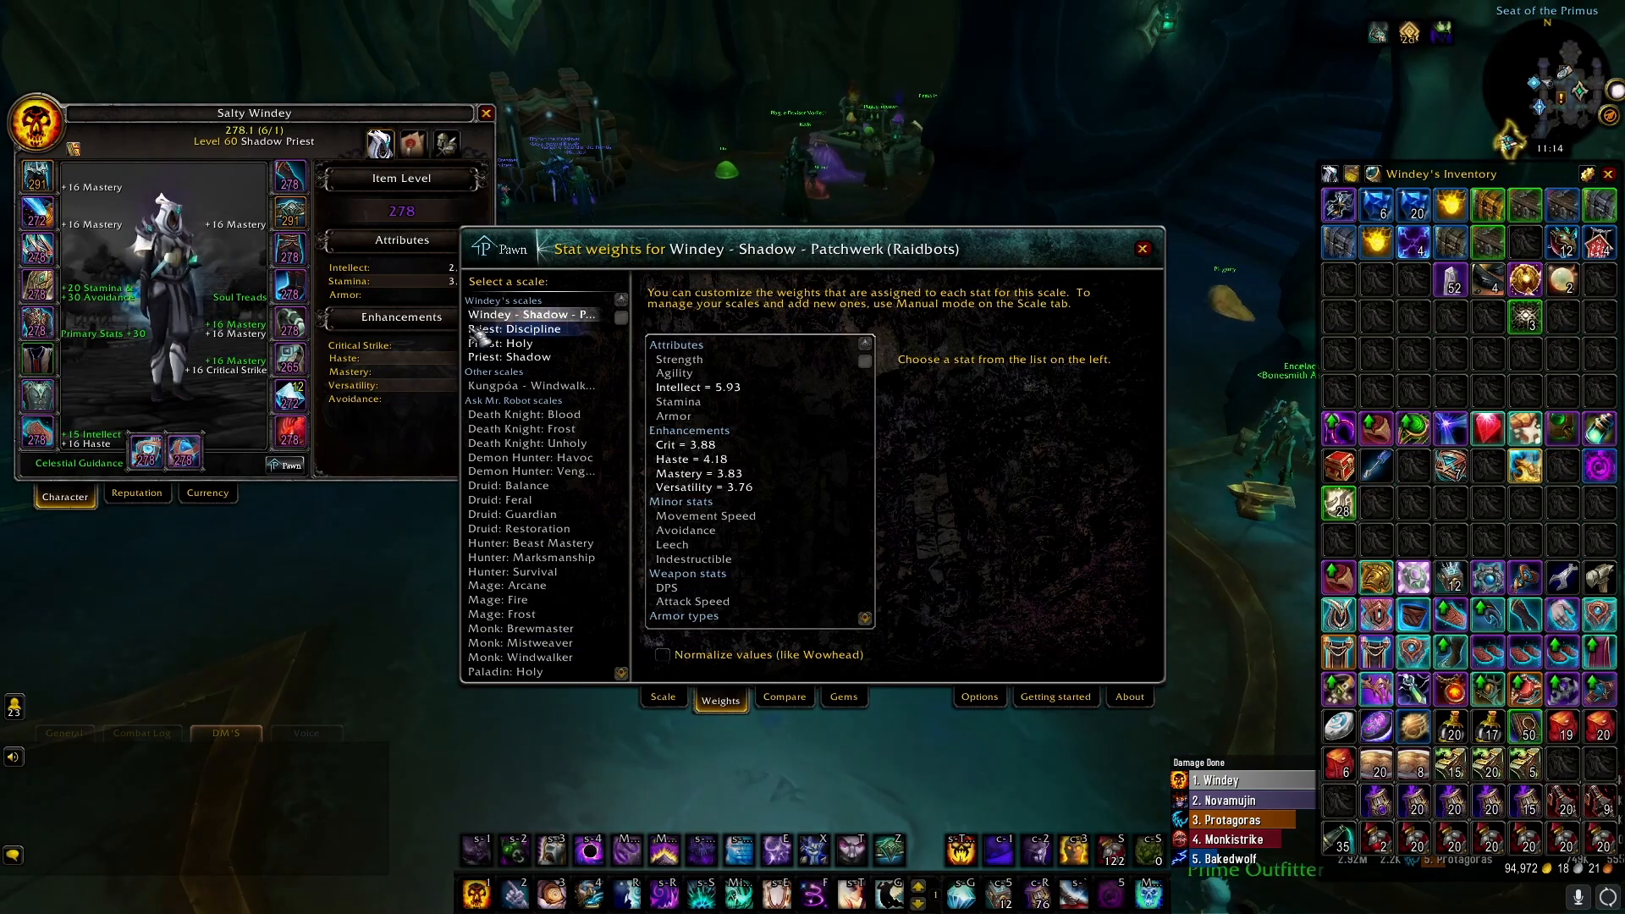
{"action": "left_click", "coordinate": [677, 696]}
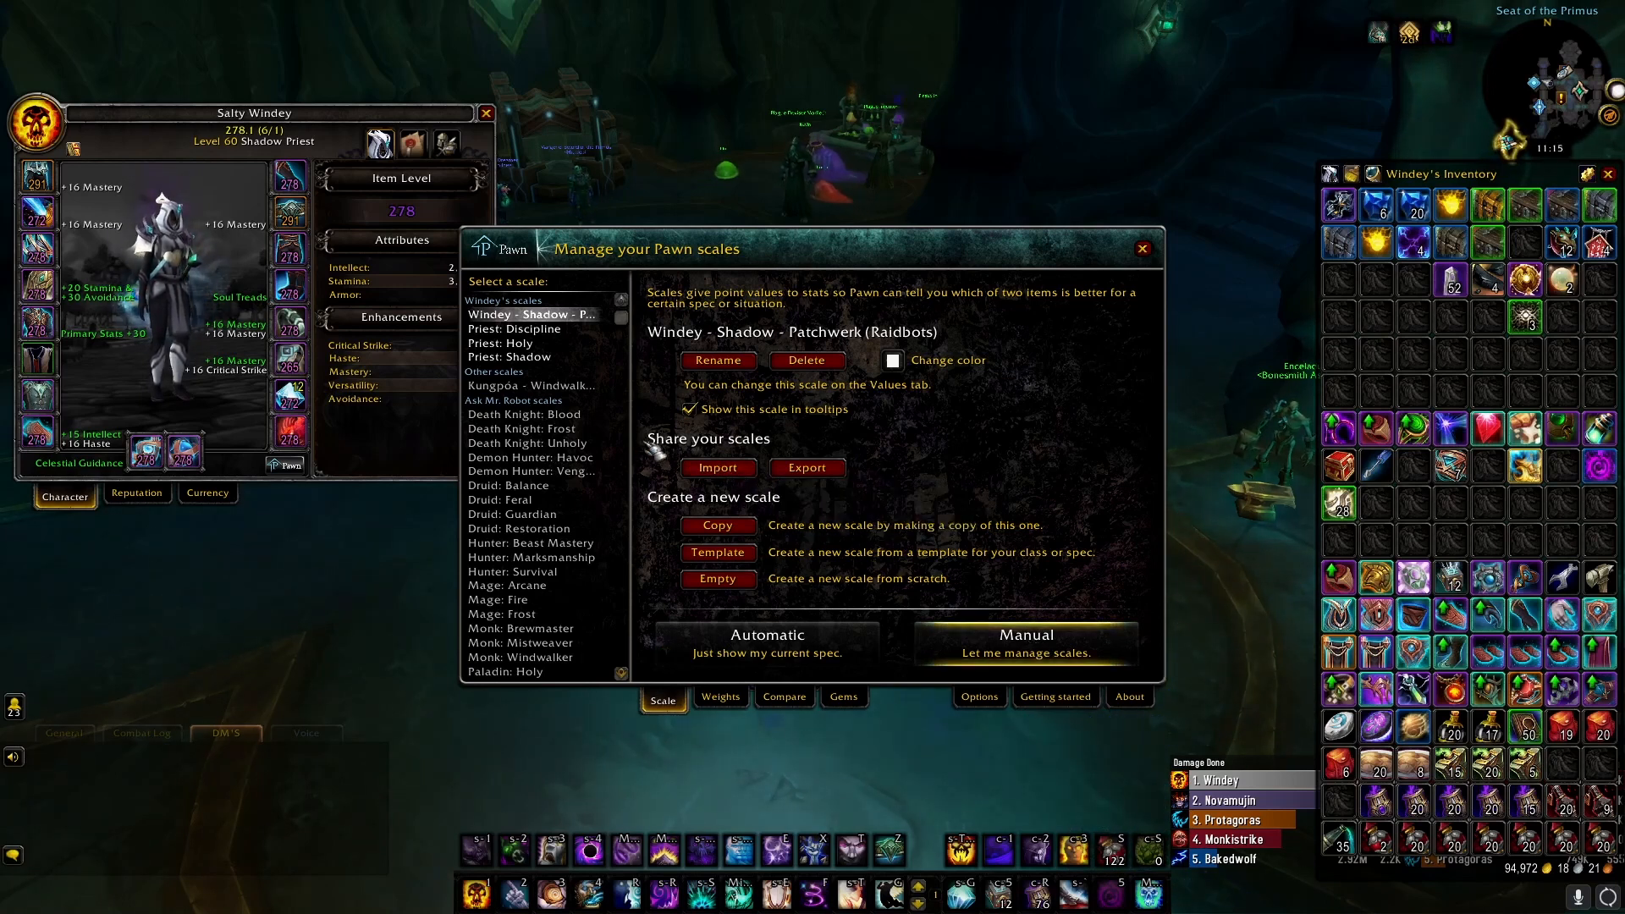
Step: Import the copied Raidbots Pawn string as the character's Shadow Patchwerk scale, check its stat weights and close Pawn
{"action": "left_click", "coordinate": [727, 472]}
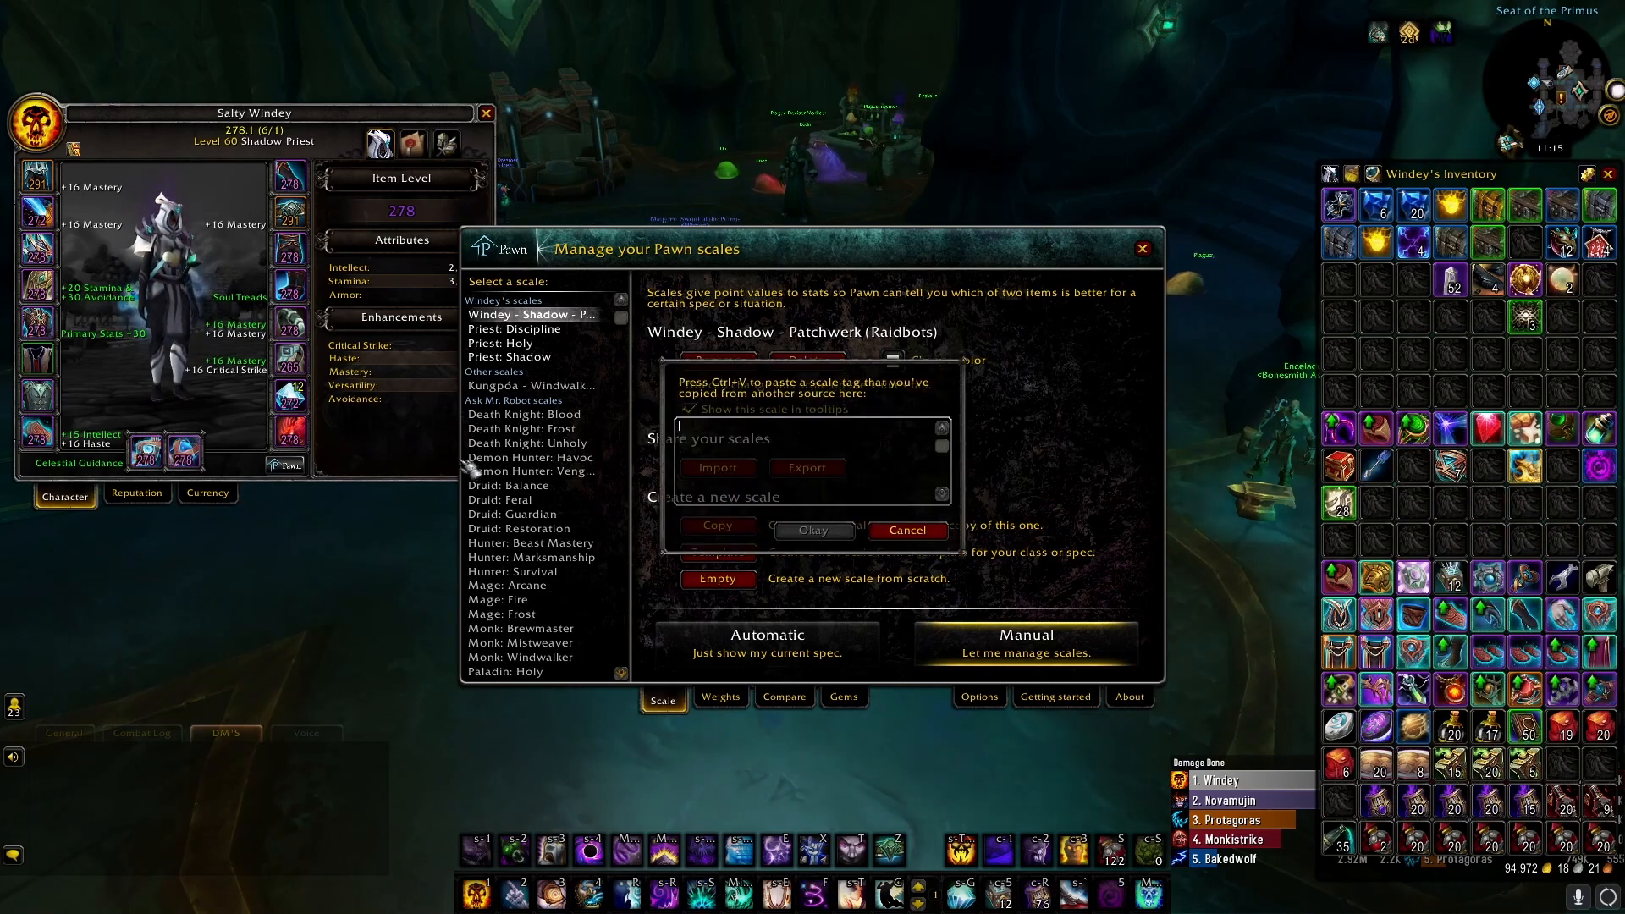
{"action": "key", "text": "alt+Tab"}
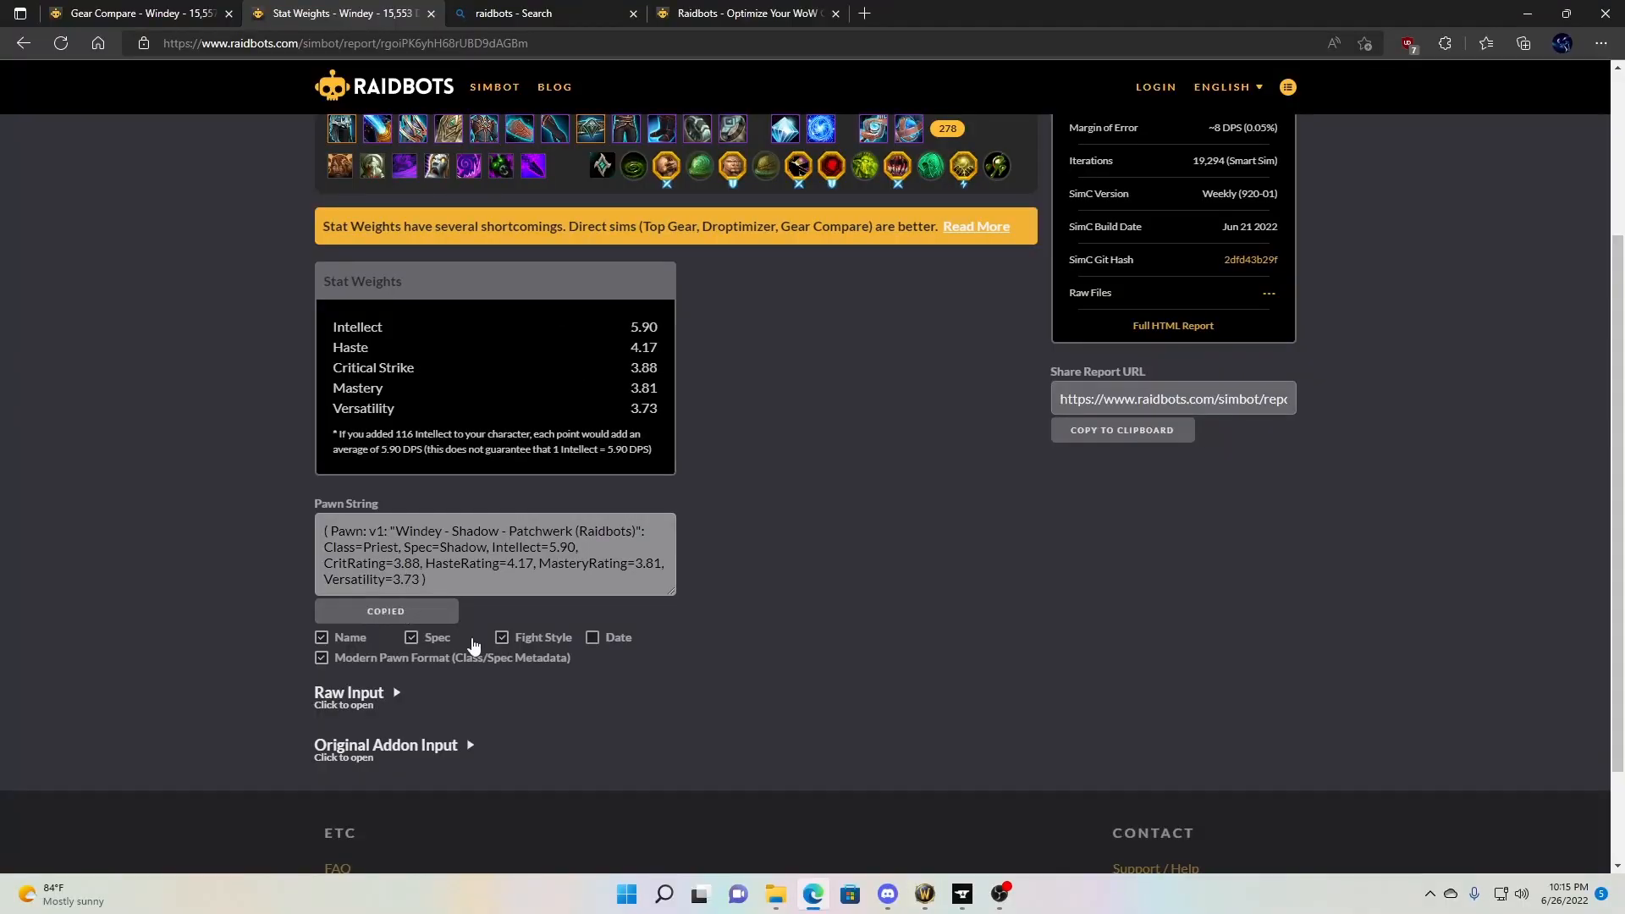
{"action": "left_click", "coordinate": [938, 899]}
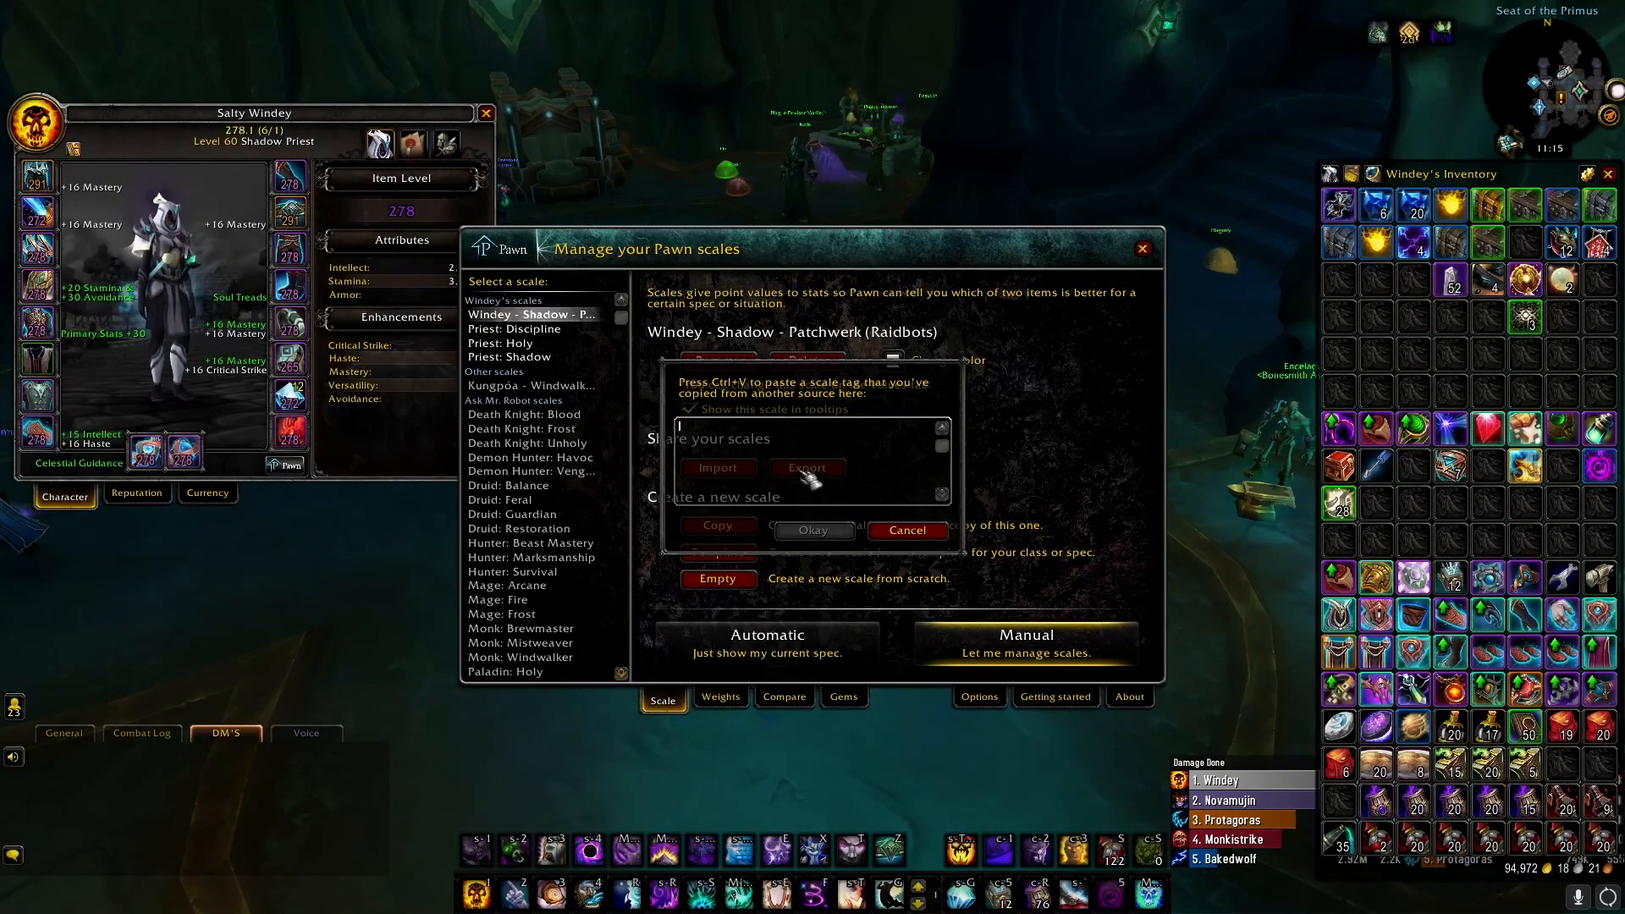
{"action": "key", "text": "ctrl+v"}
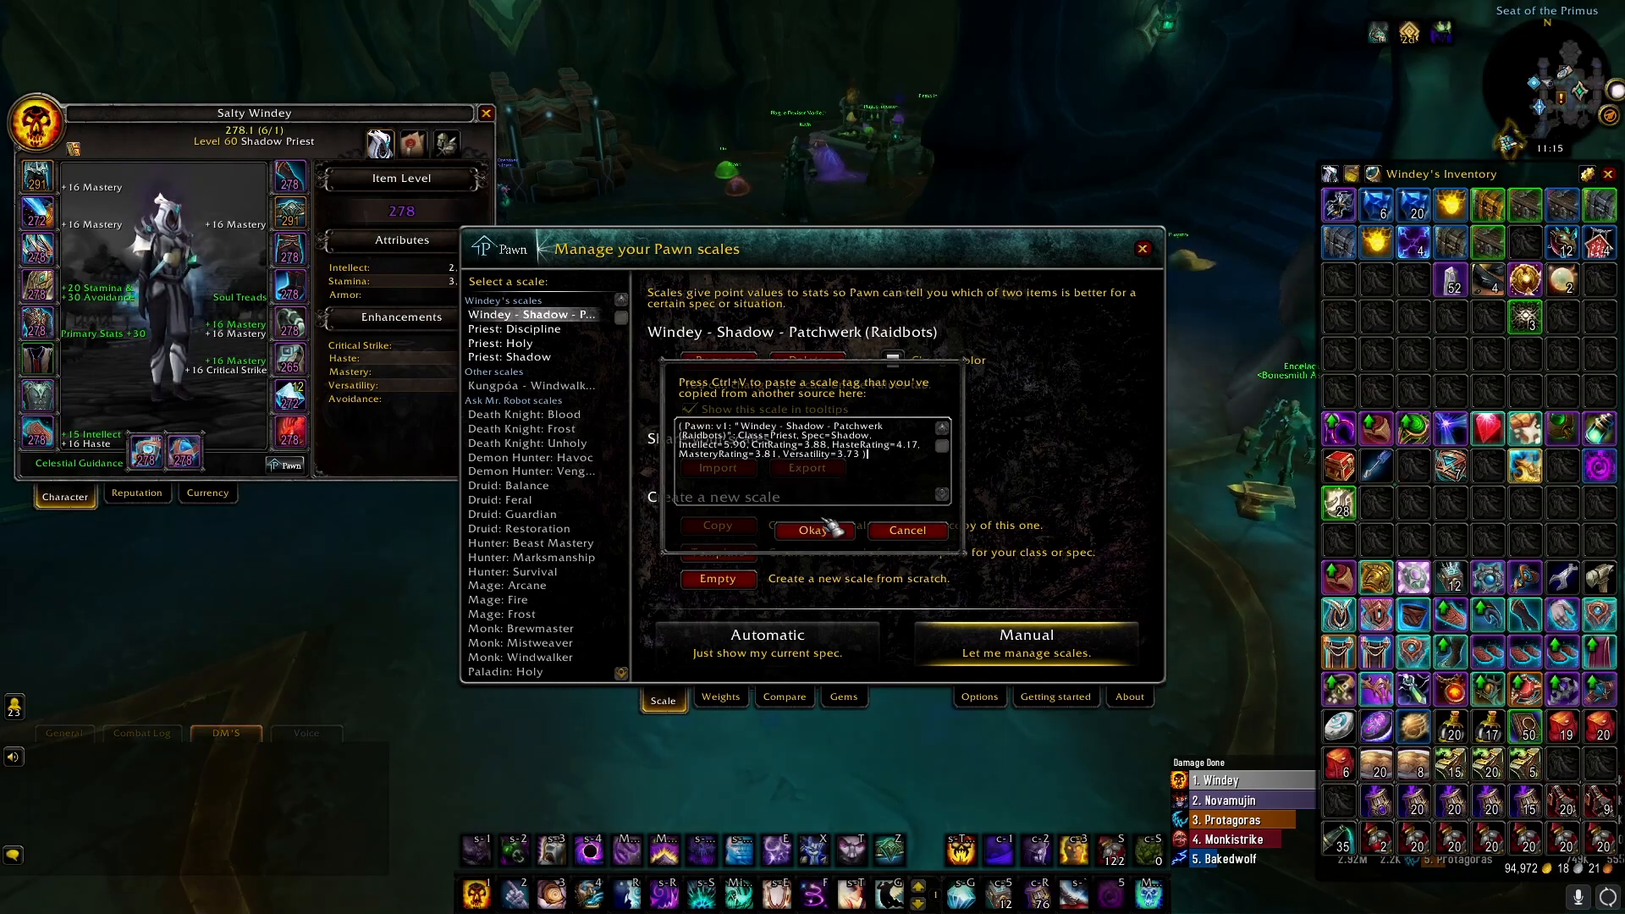
{"action": "left_click", "coordinate": [823, 535]}
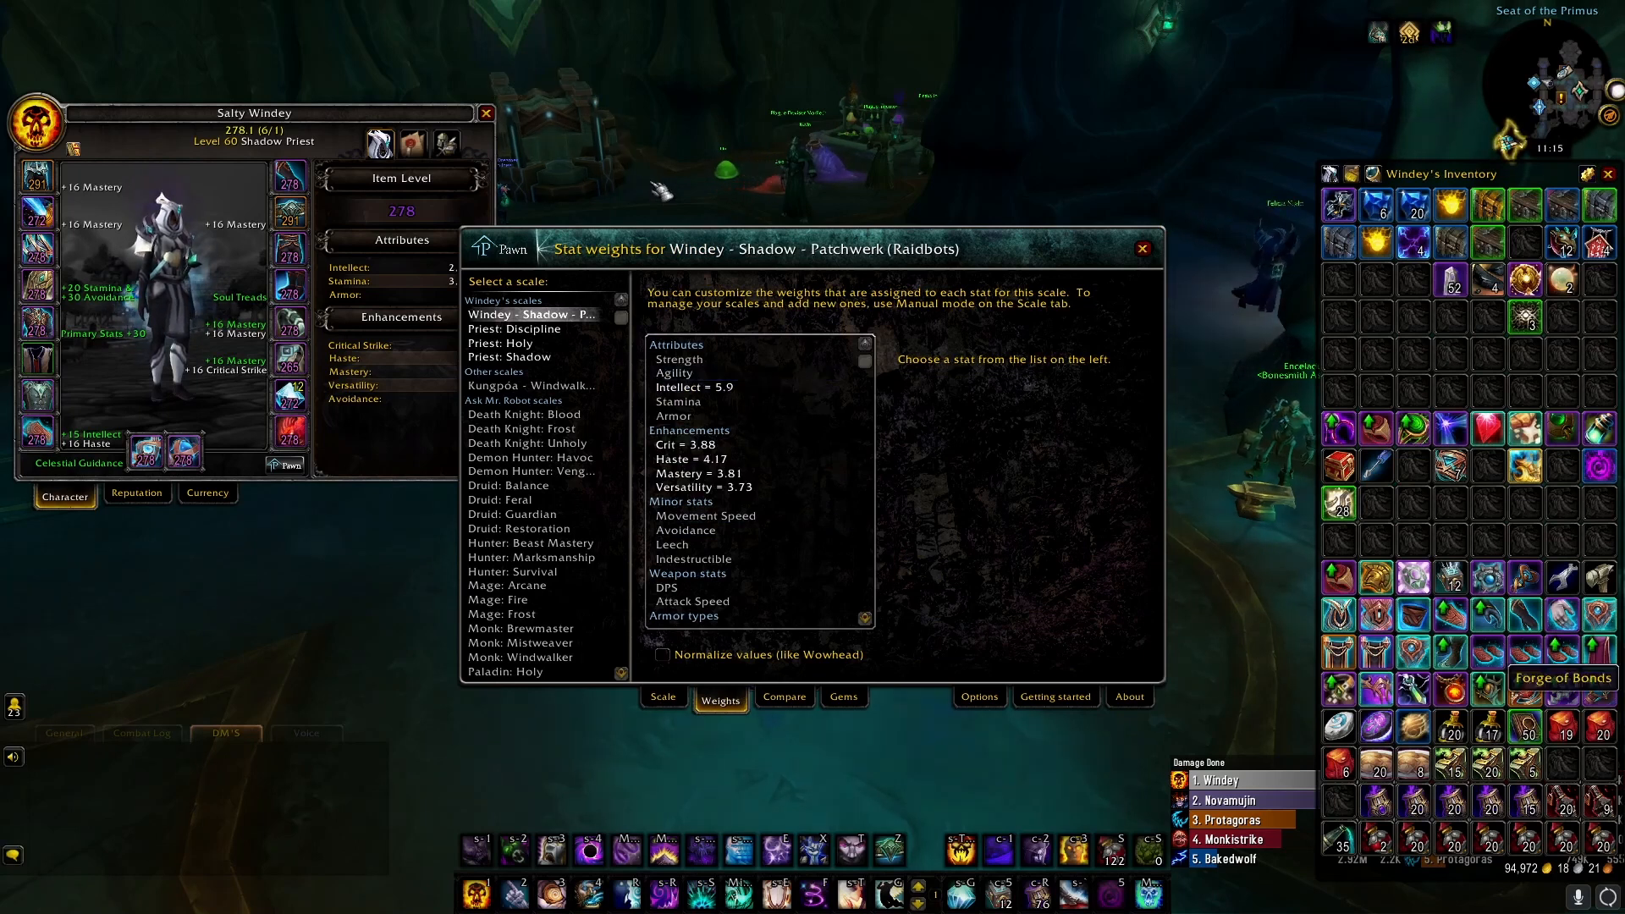
{"action": "left_click_drag", "start_coordinate": [660, 188], "coordinate": [829, 191]}
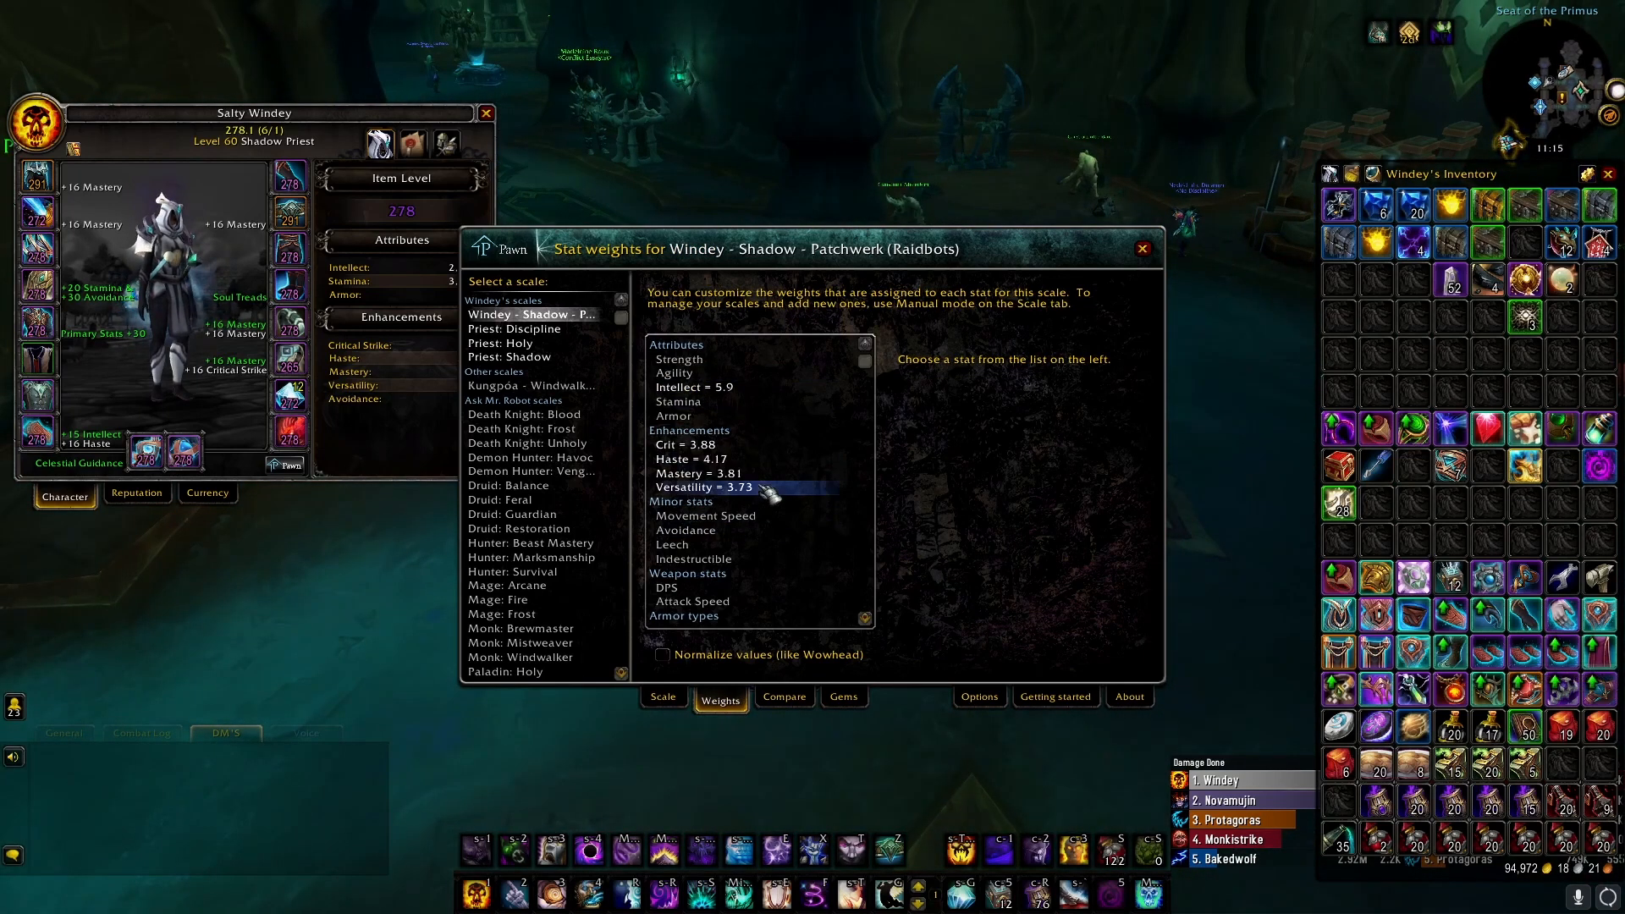
{"action": "left_click", "coordinate": [1143, 248]}
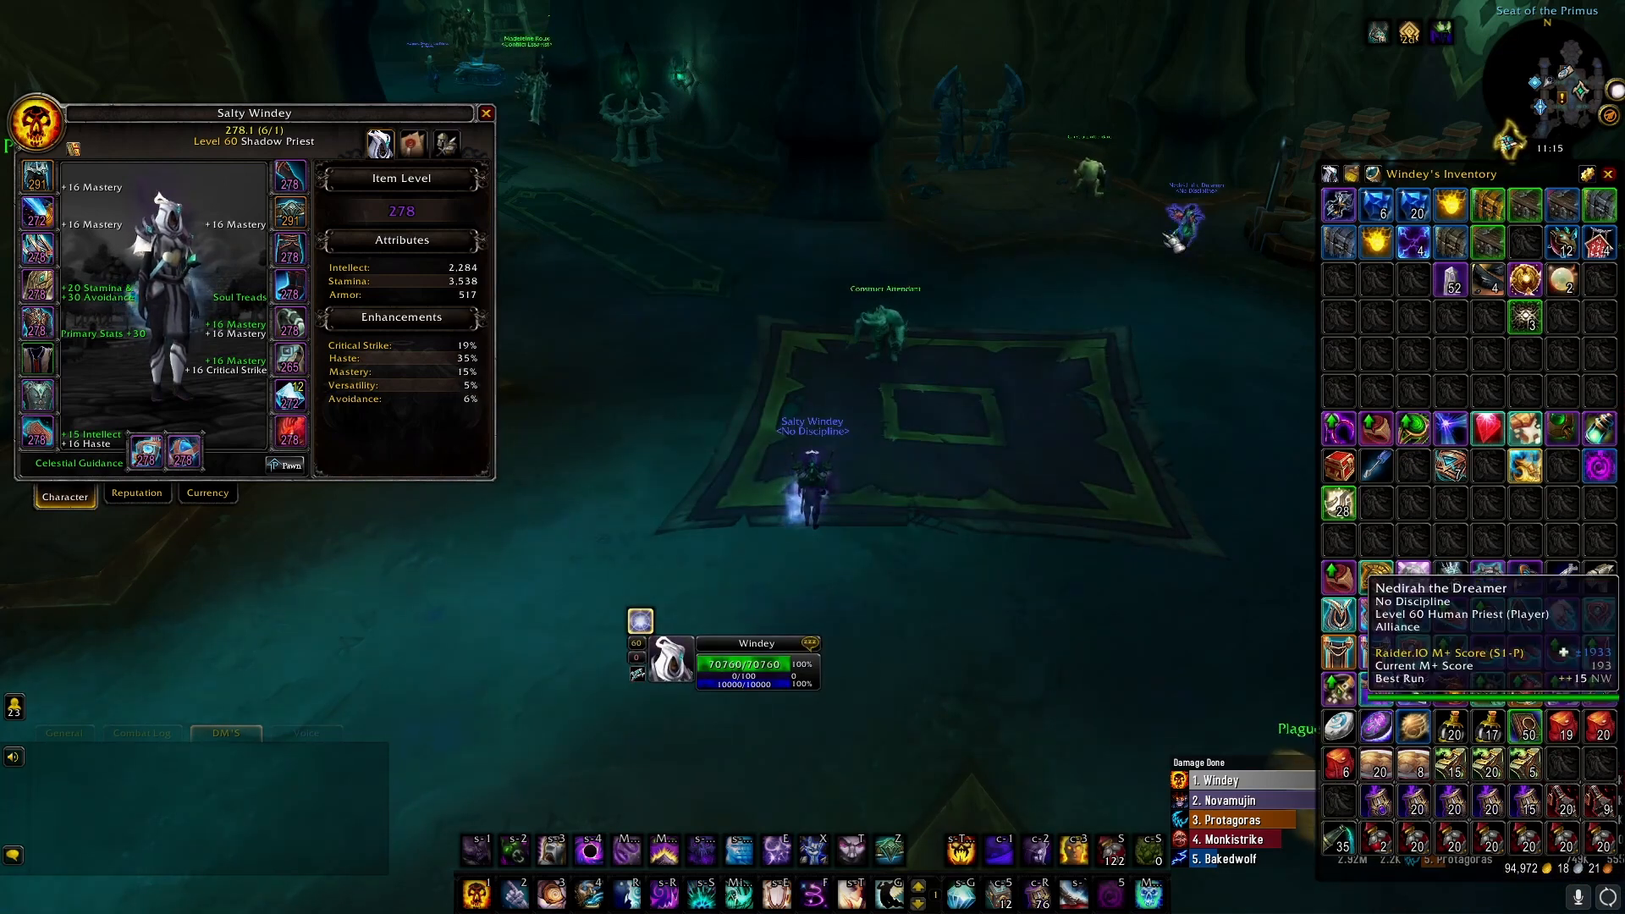
Step: Examine the item tooltips in the bags for Pawn's upgrade ratings, including Signet of the False Accuser
{"action": "left_click_drag", "start_coordinate": [1171, 243], "coordinate": [1260, 435]}
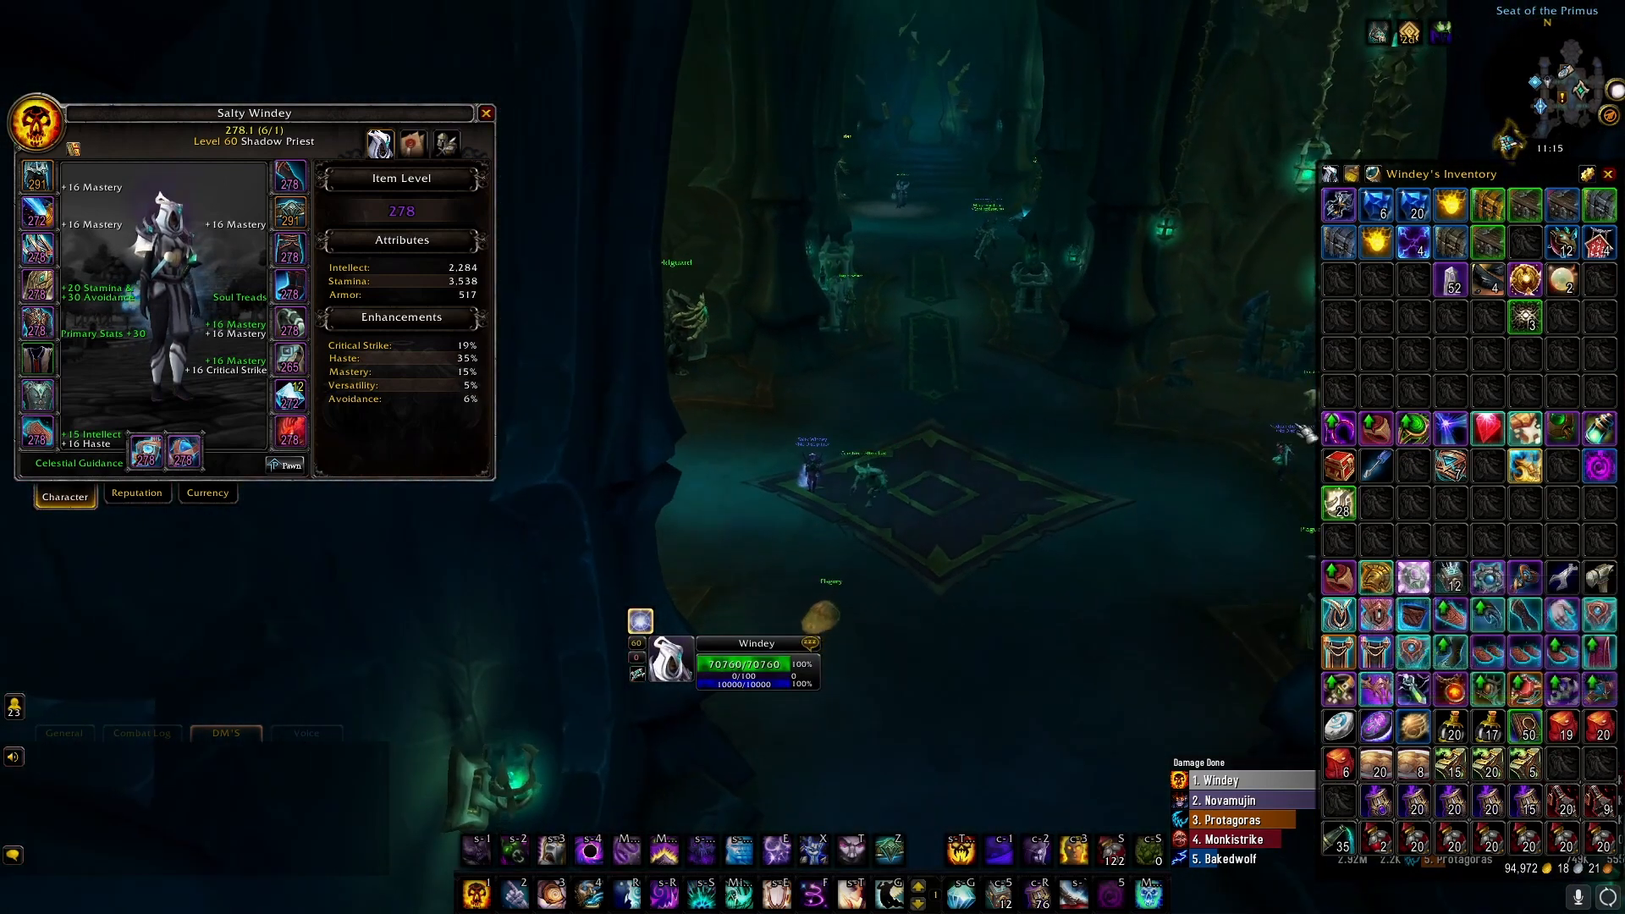
{"action": "mouse_move", "coordinate": [1346, 426]}
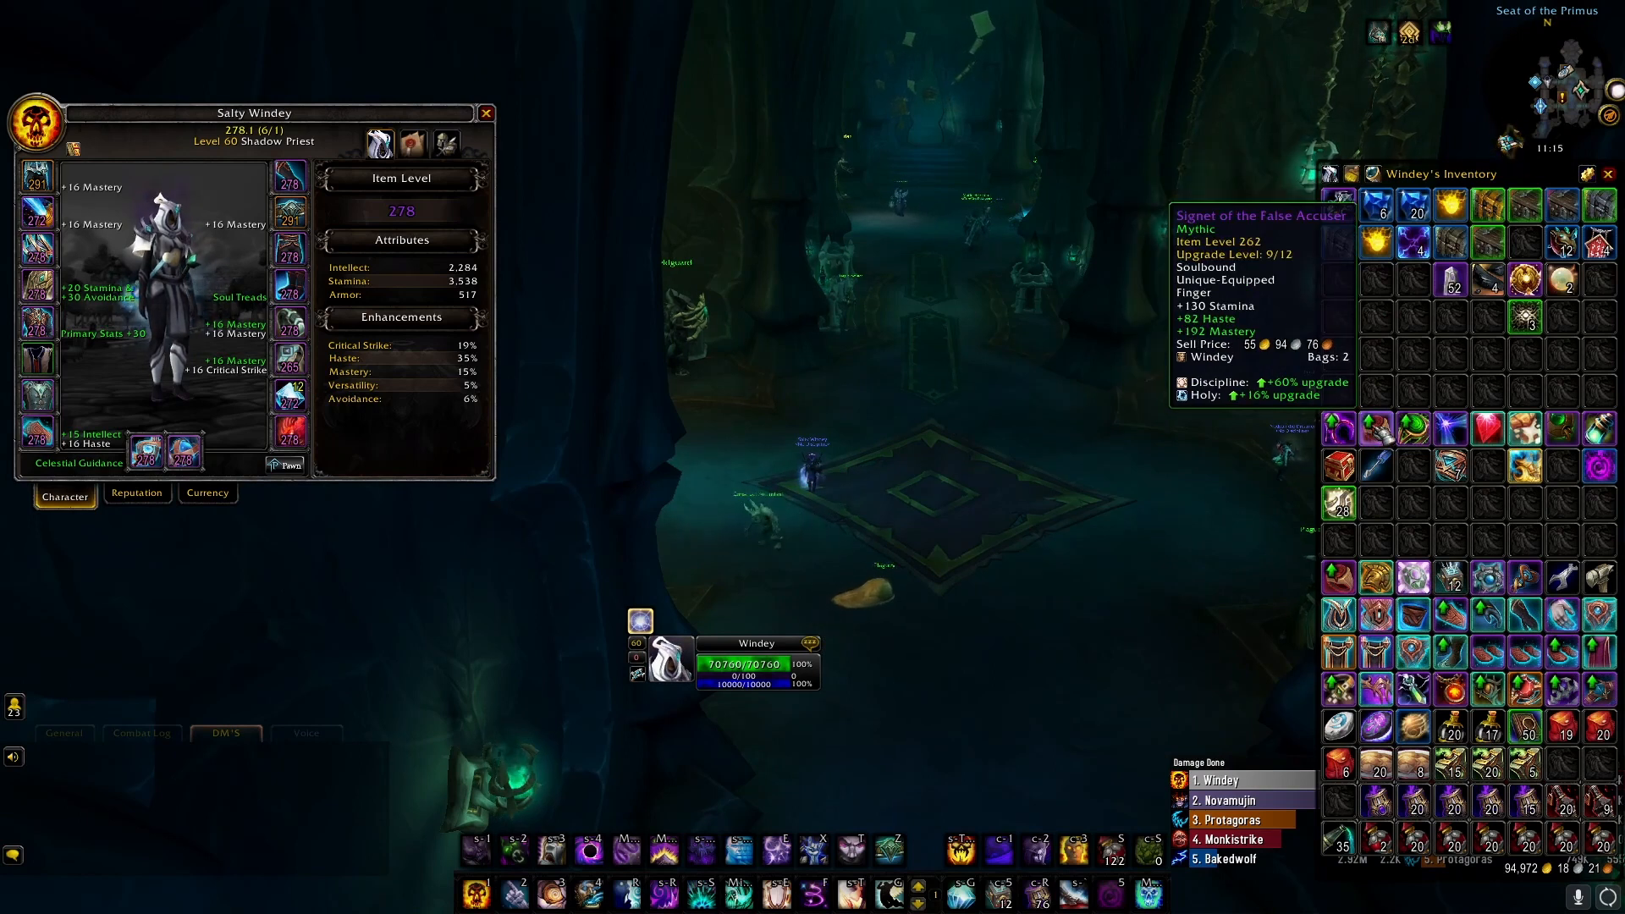
{"action": "mouse_move", "coordinate": [1493, 441]}
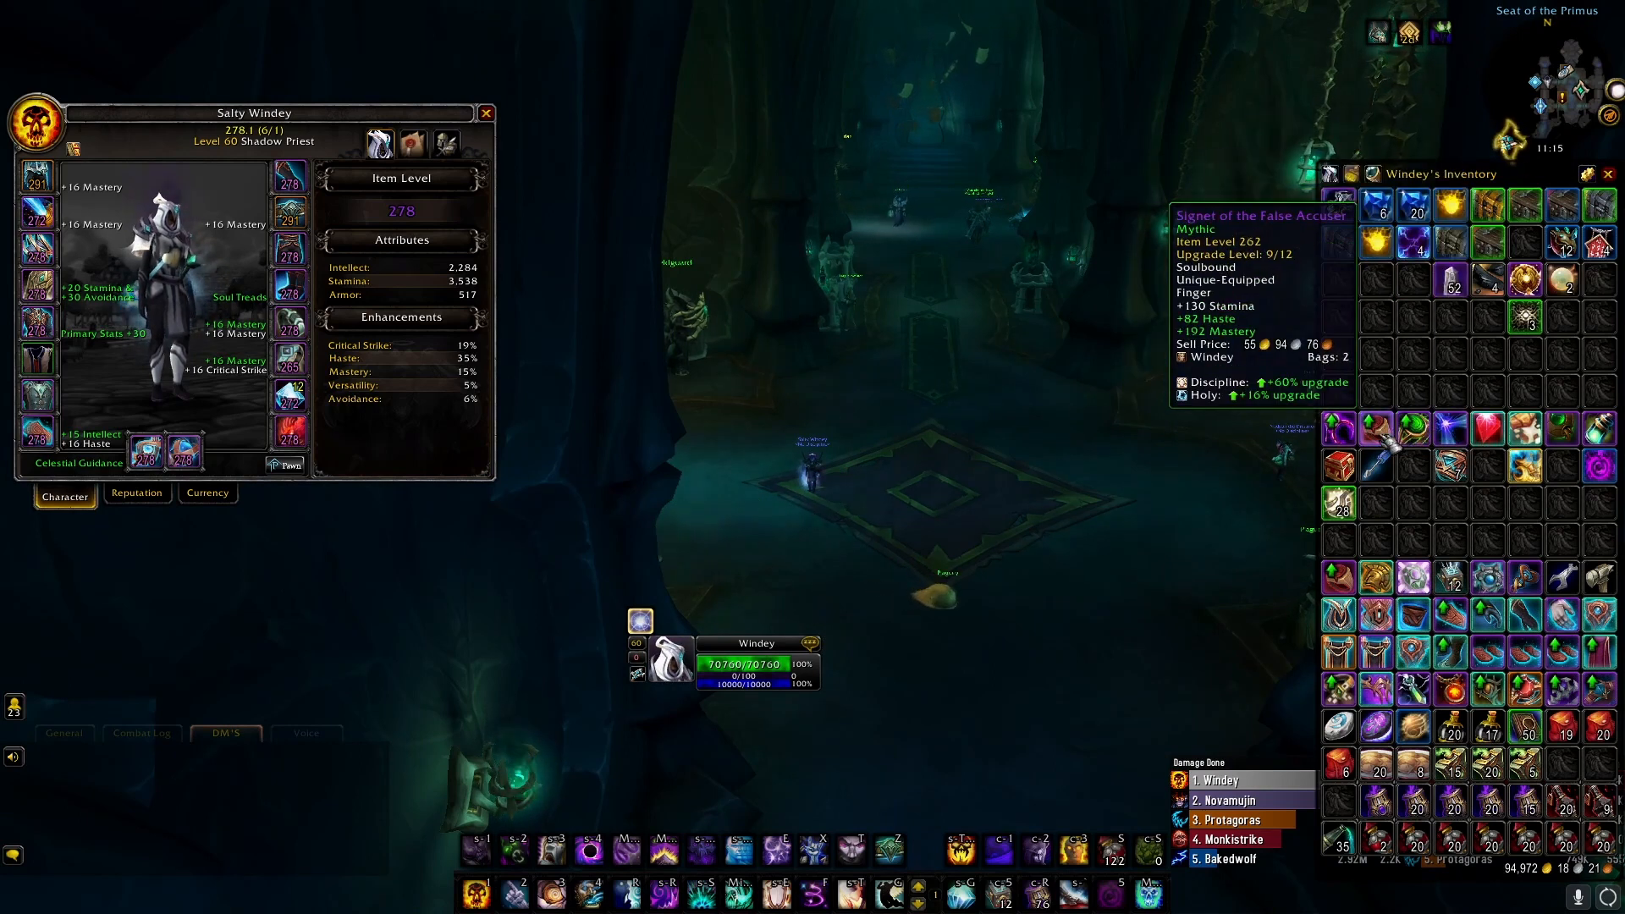
{"action": "mouse_move", "coordinate": [1450, 615]}
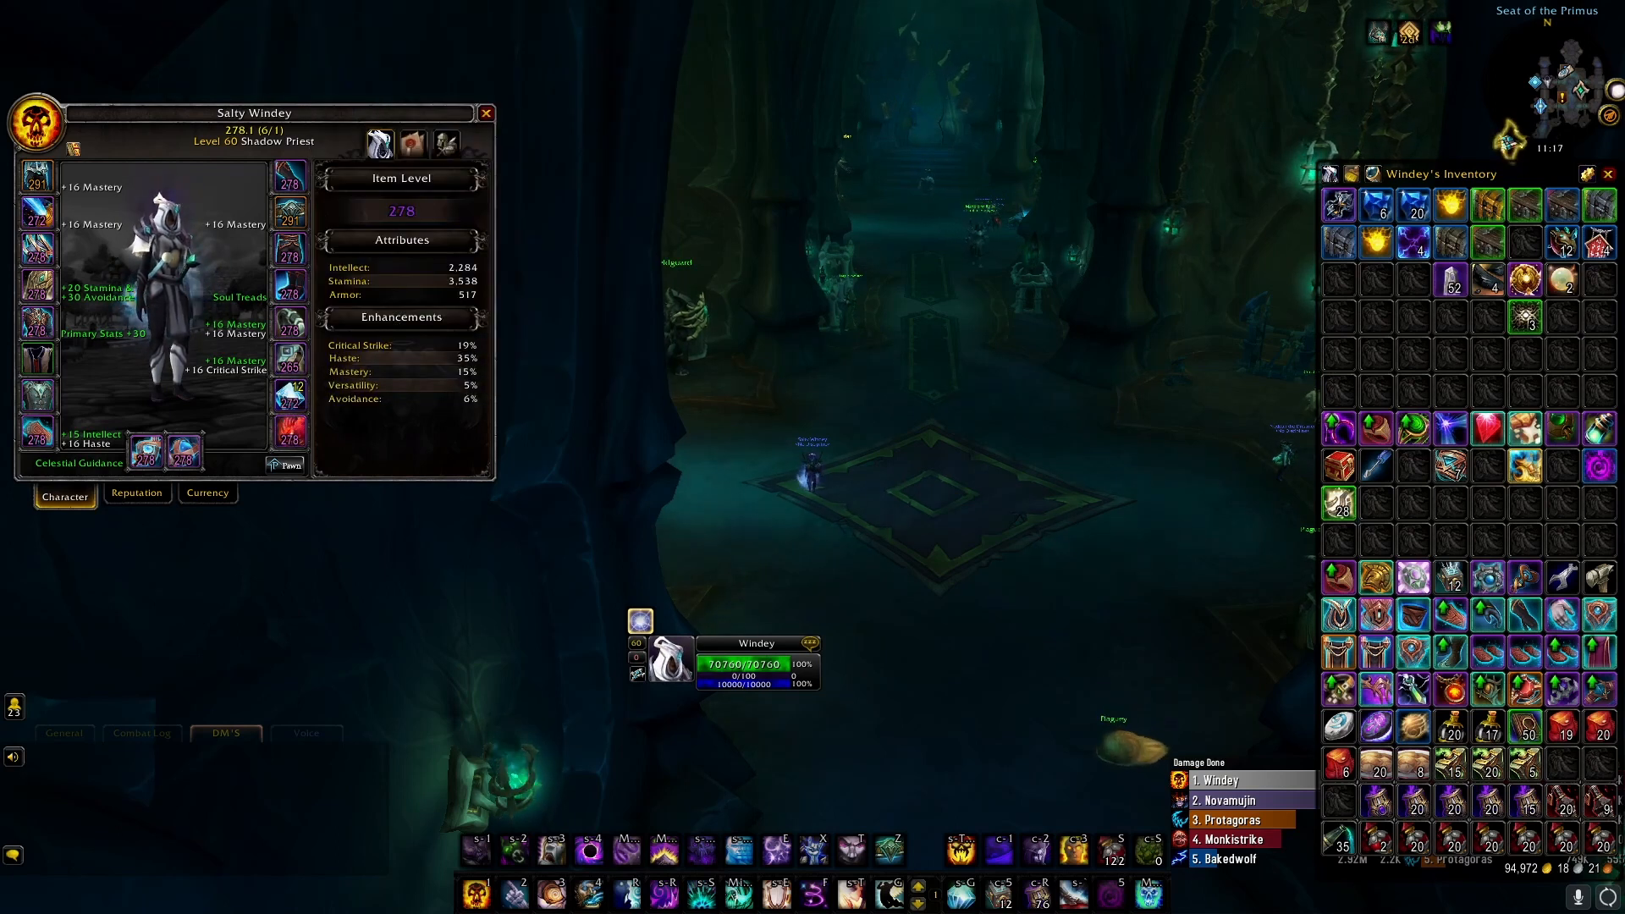
Step: Generate the character's current SimulationCraft profile export with /simc
{"action": "mouse_move", "coordinate": [465, 391]}
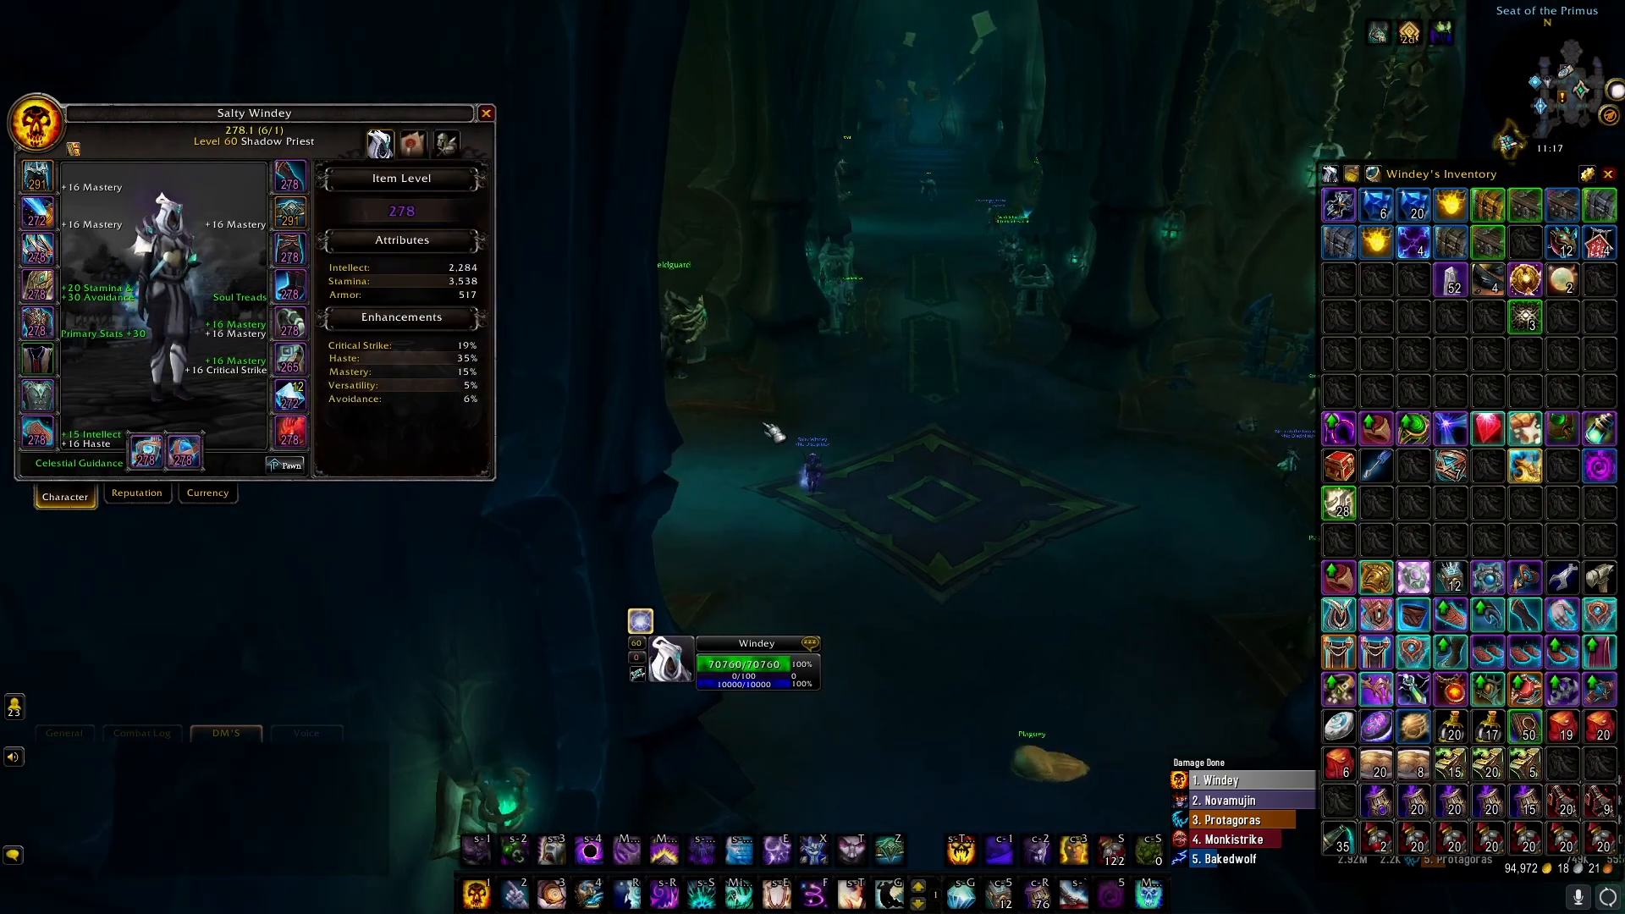
{"action": "key", "text": "Return"}
{"action": "type", "text": "/simc"}
{"action": "key", "text": "Return"}
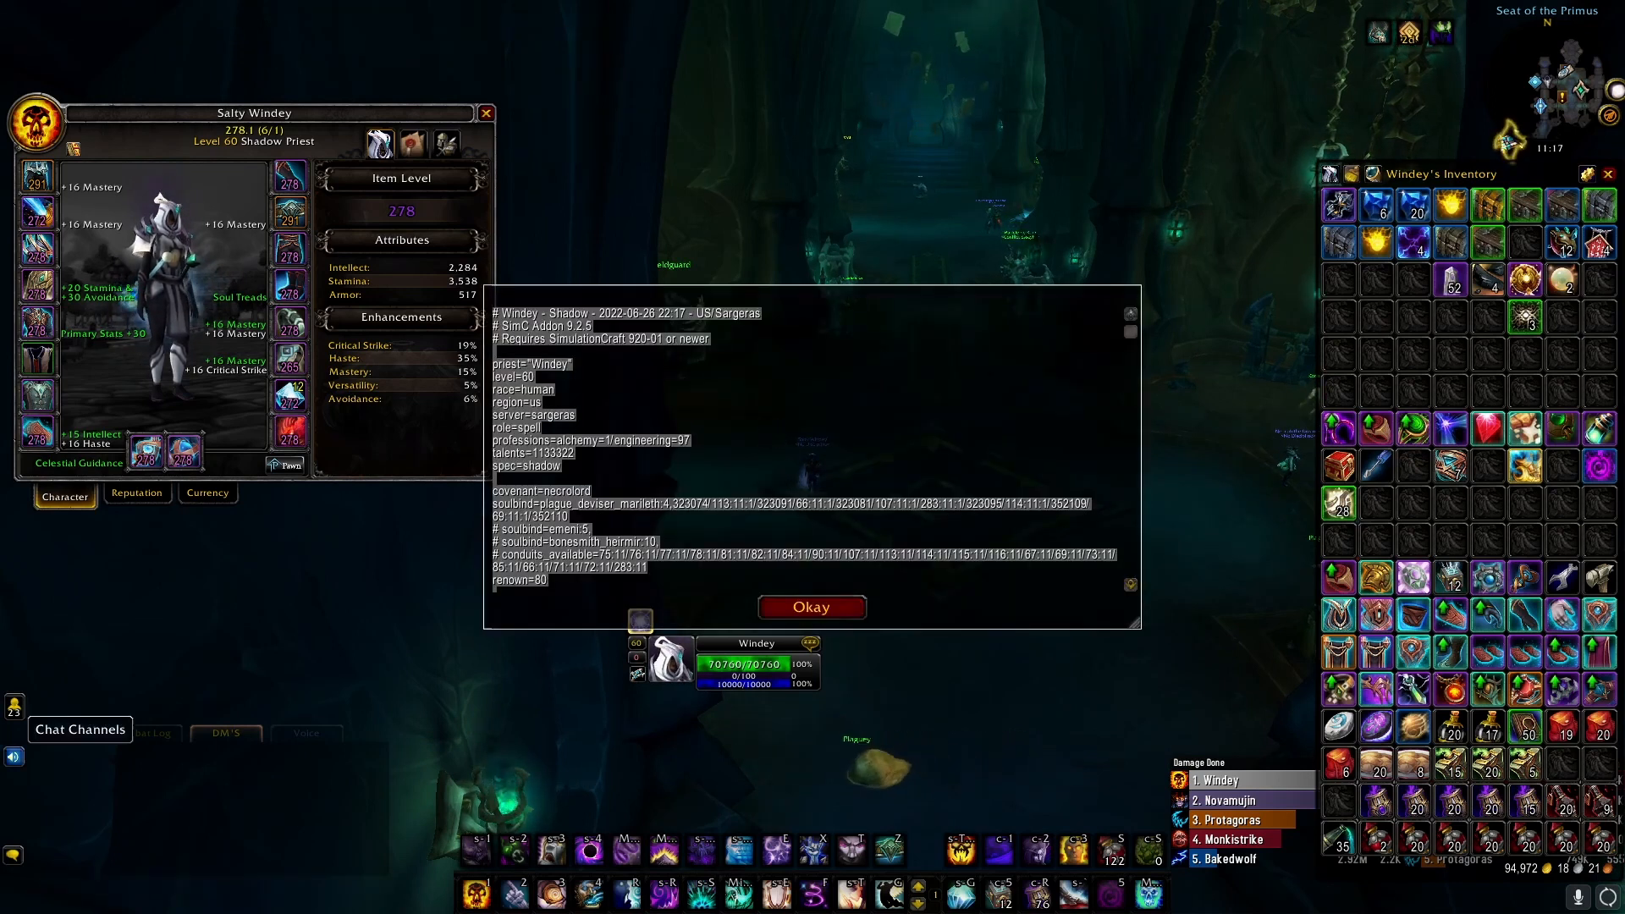
Step: Switch to Raidbots in the browser, open Gear Compare and replace the SimC addon input with the newly exported profile
{"action": "key", "text": "alt+Tab"}
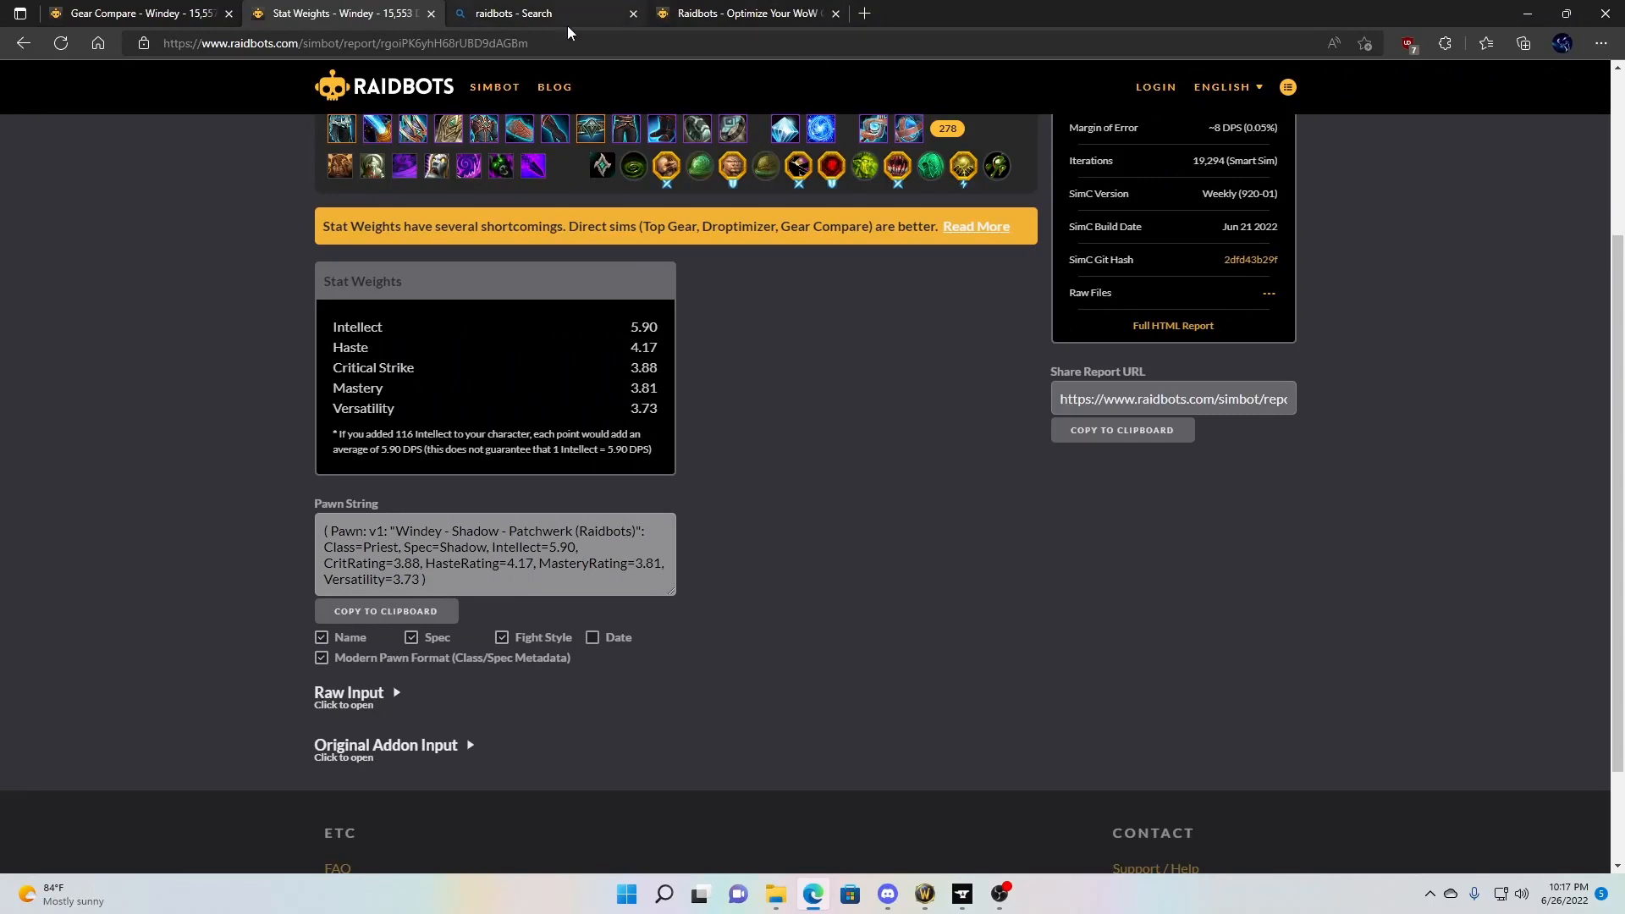
{"action": "left_click", "coordinate": [727, 9]}
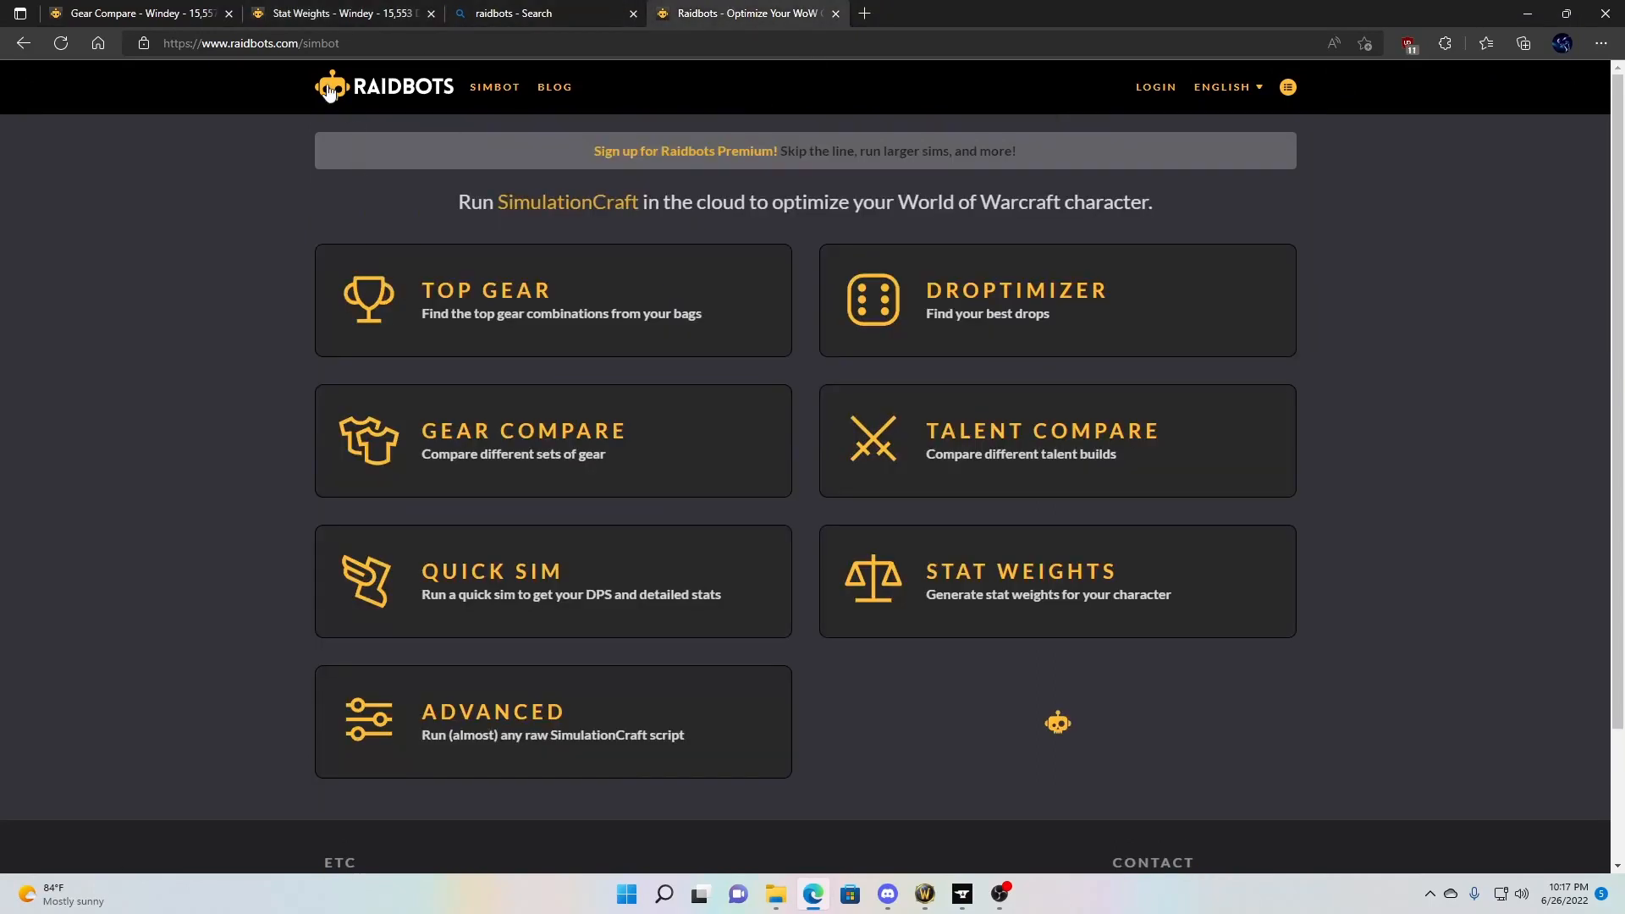
{"action": "left_click", "coordinate": [584, 434]}
{"action": "left_click", "coordinate": [630, 473]}
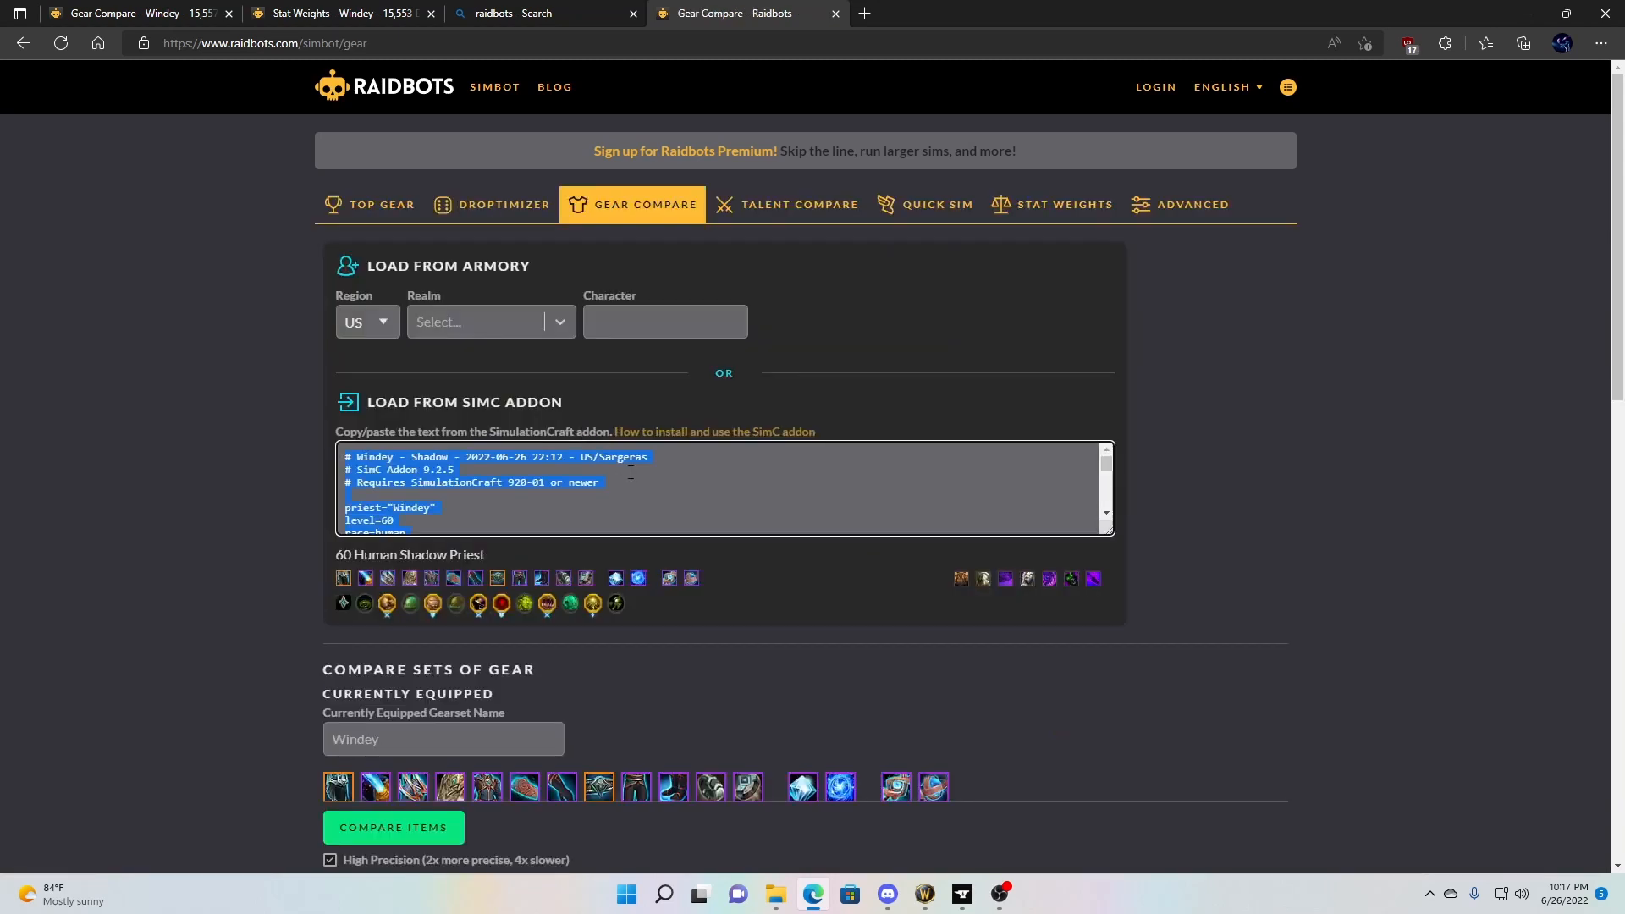
{"action": "key", "text": "ctrl+v"}
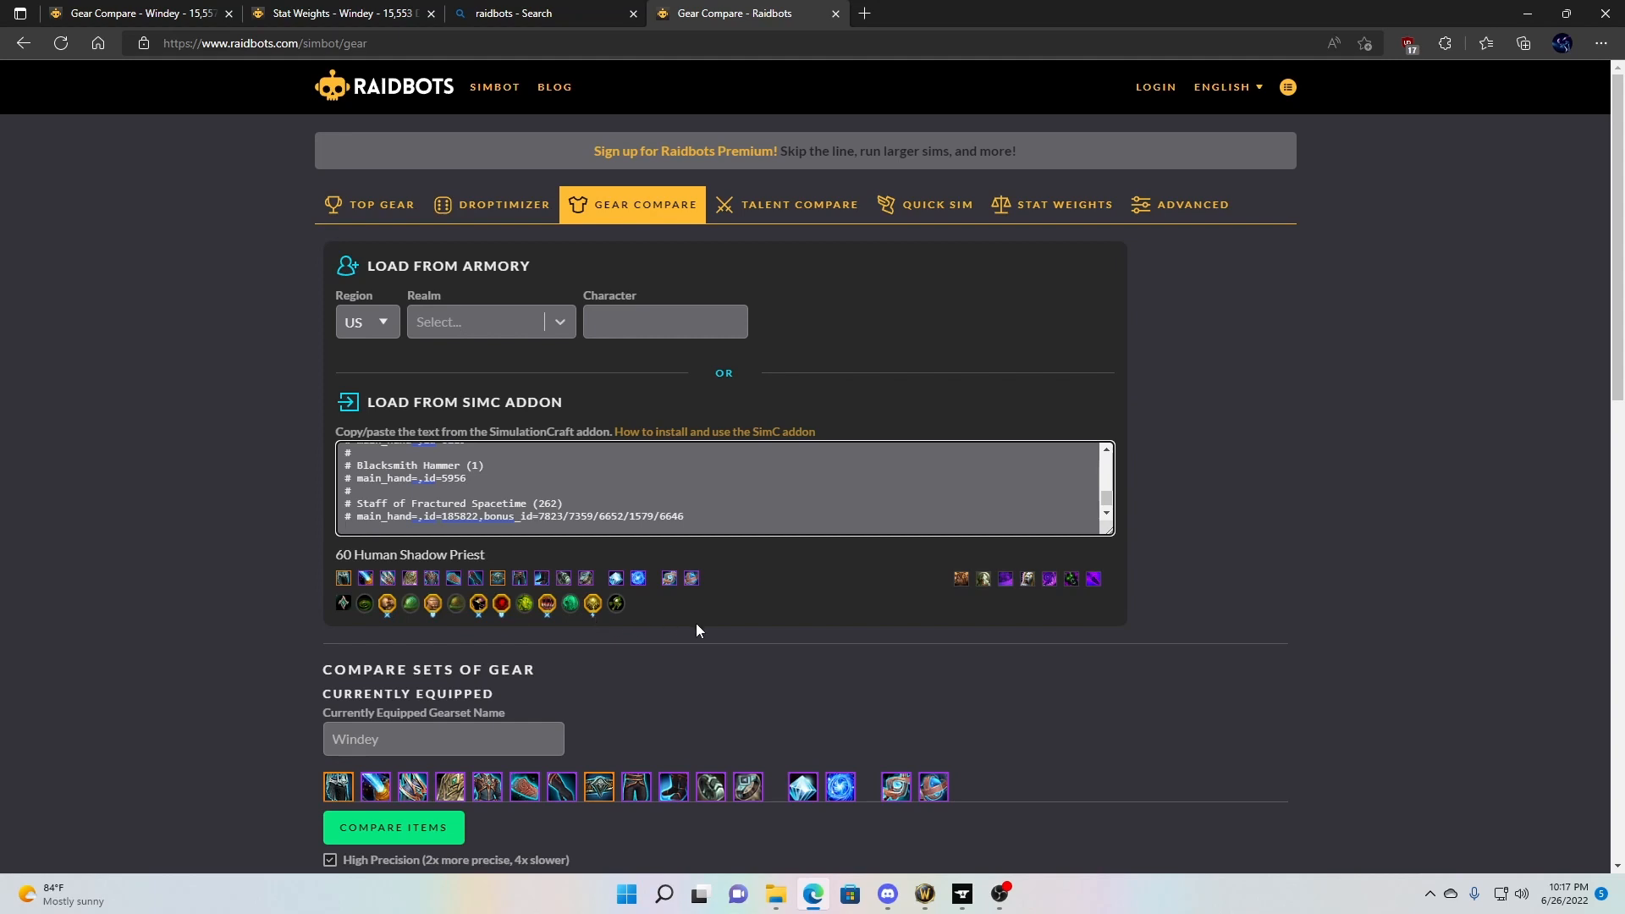
Step: Search for "god" and add Death God's Signet to the comparison gearset at item level 272
{"action": "scroll", "coordinate": [695, 630], "scroll_direction": "down", "scroll_amount": 5}
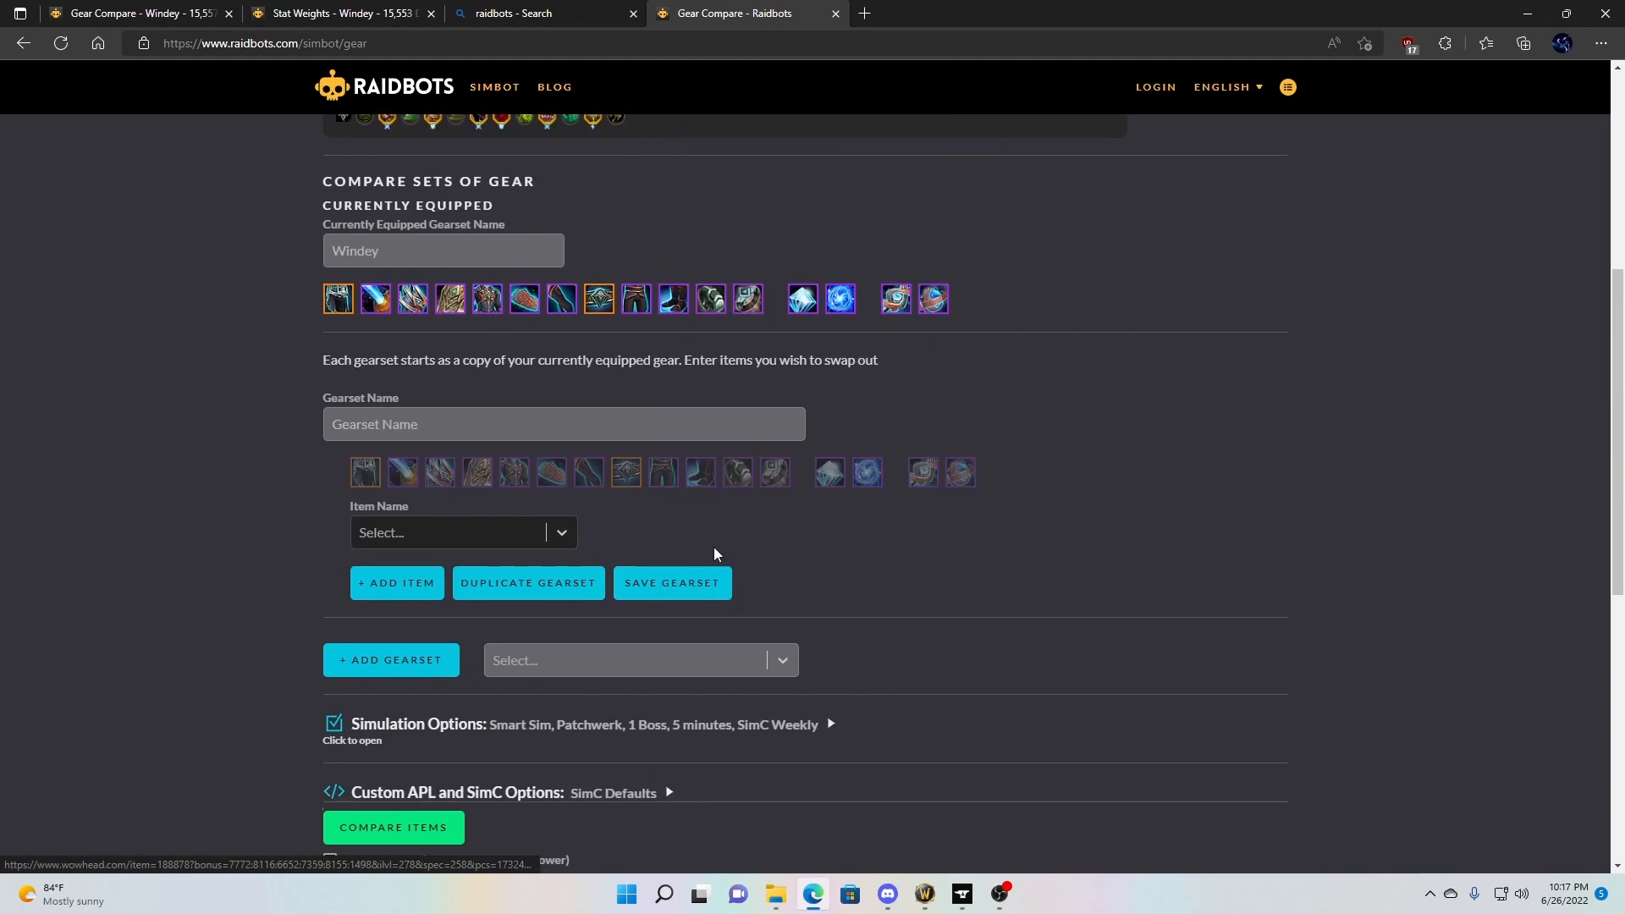
{"action": "scroll", "coordinate": [845, 533], "scroll_direction": "up", "scroll_amount": 3}
{"action": "scroll", "coordinate": [891, 520], "scroll_direction": "down", "scroll_amount": 3}
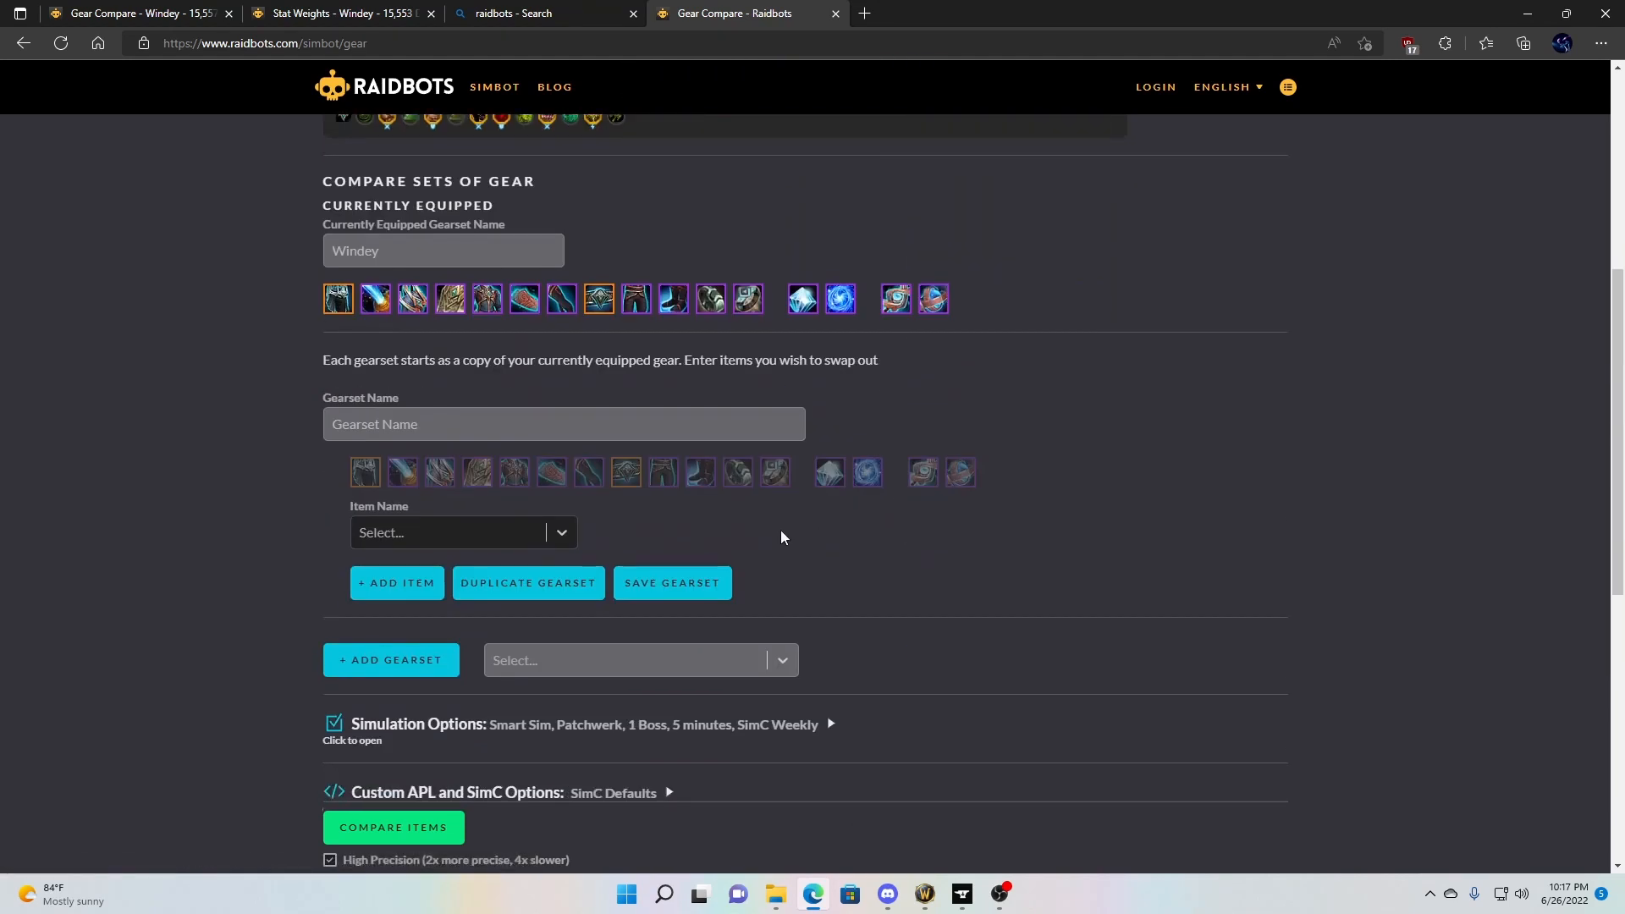
{"action": "left_click", "coordinate": [531, 538]}
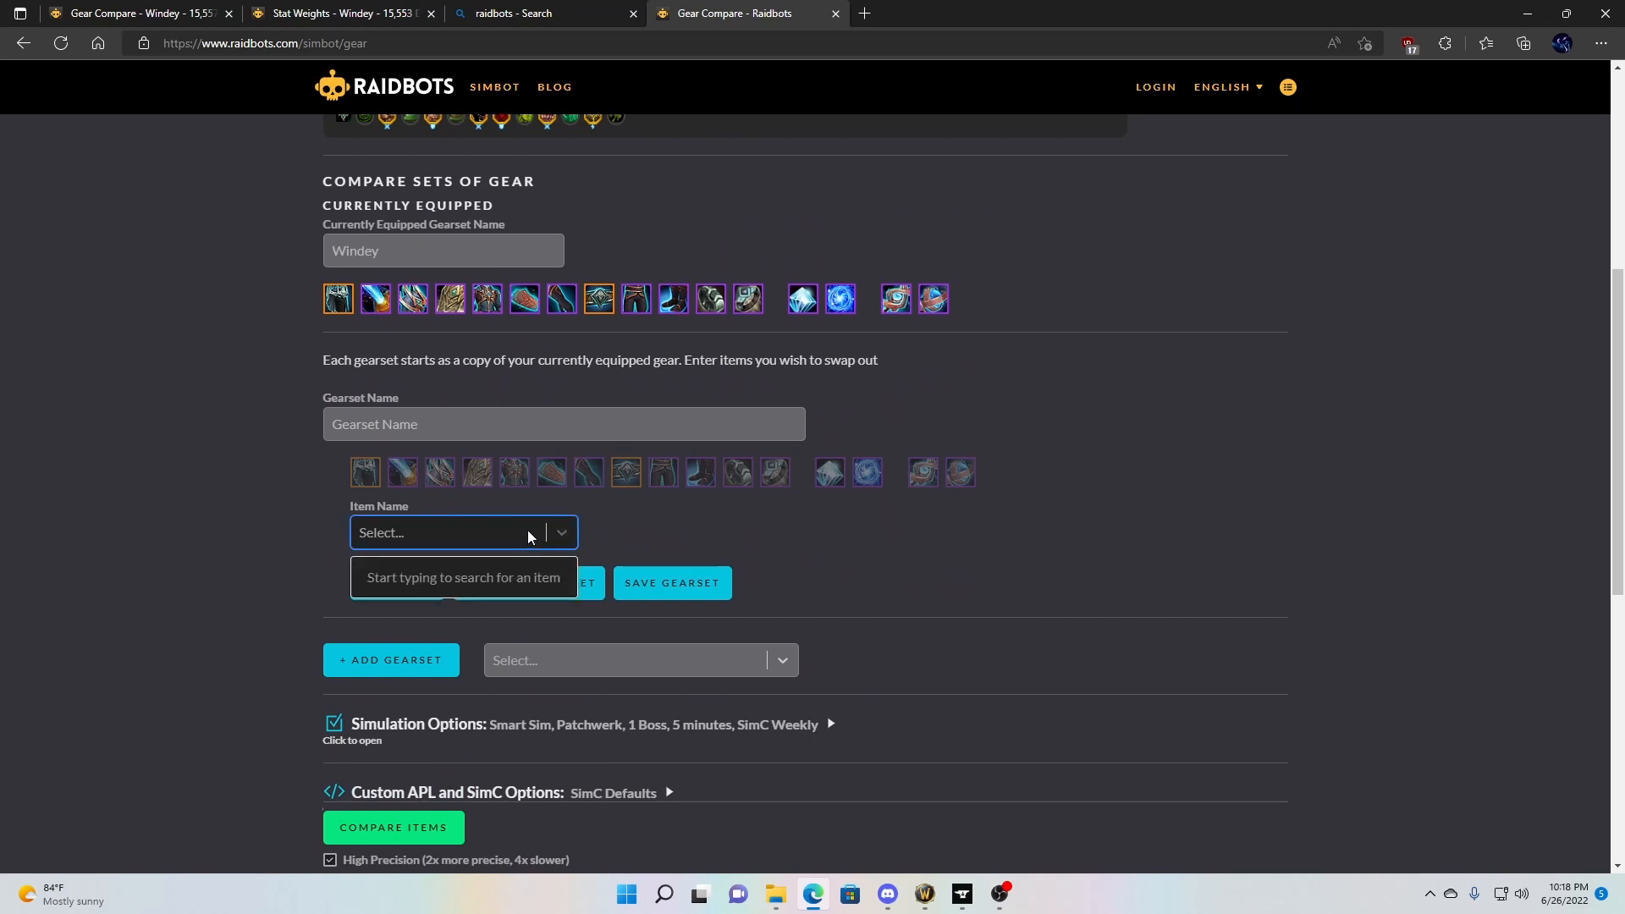
{"action": "type", "text": "god"}
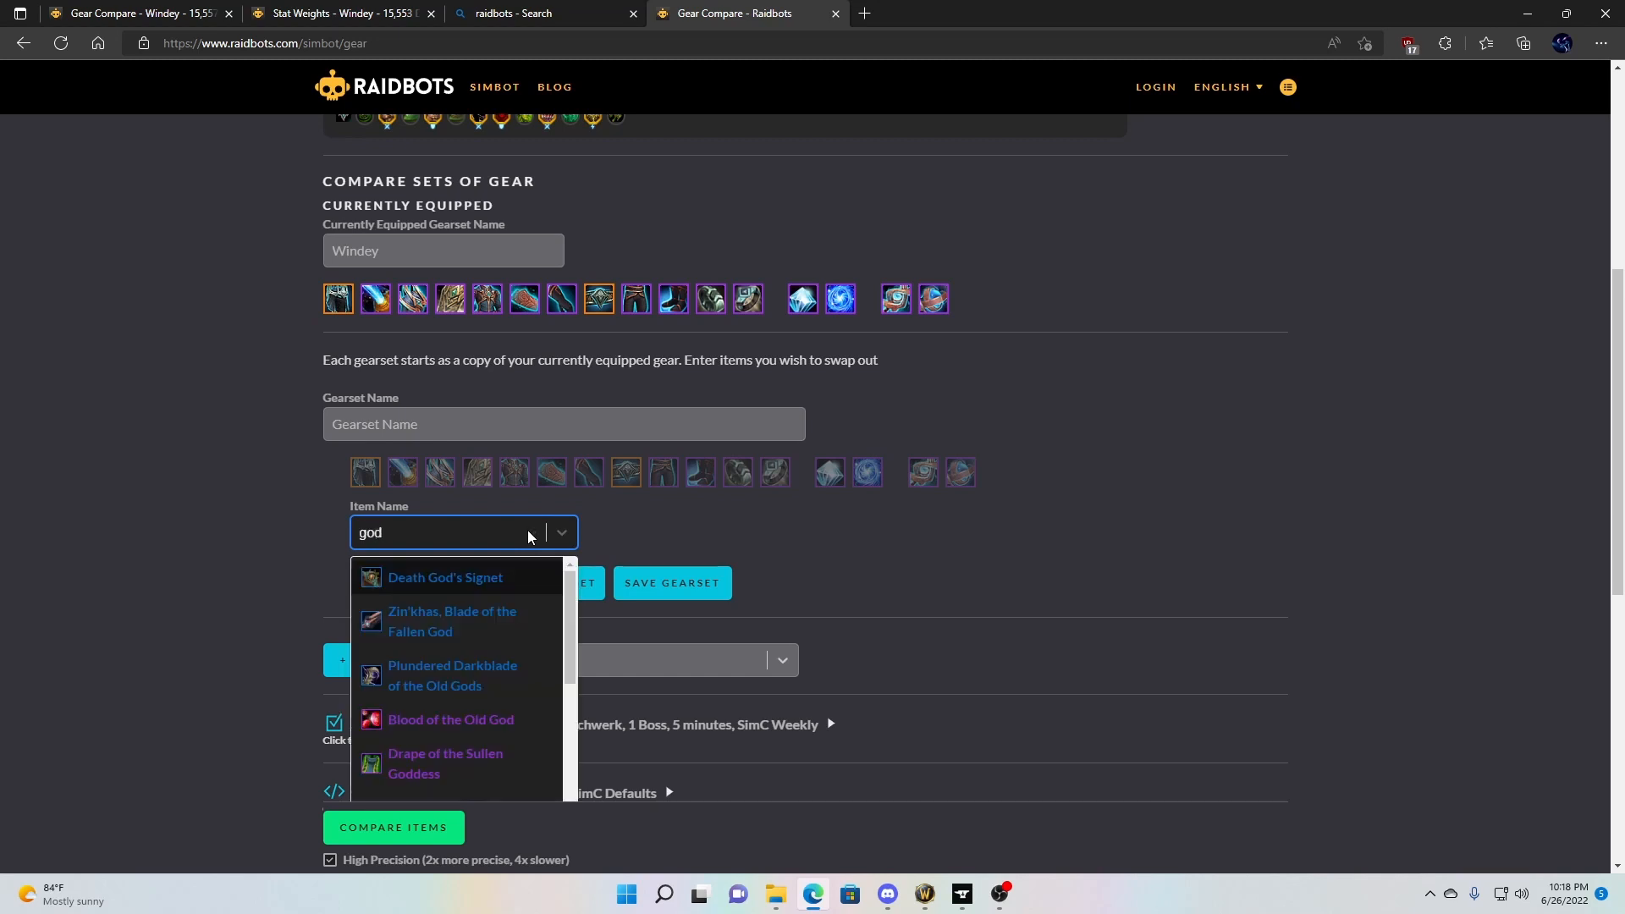
{"action": "left_click", "coordinate": [445, 578]}
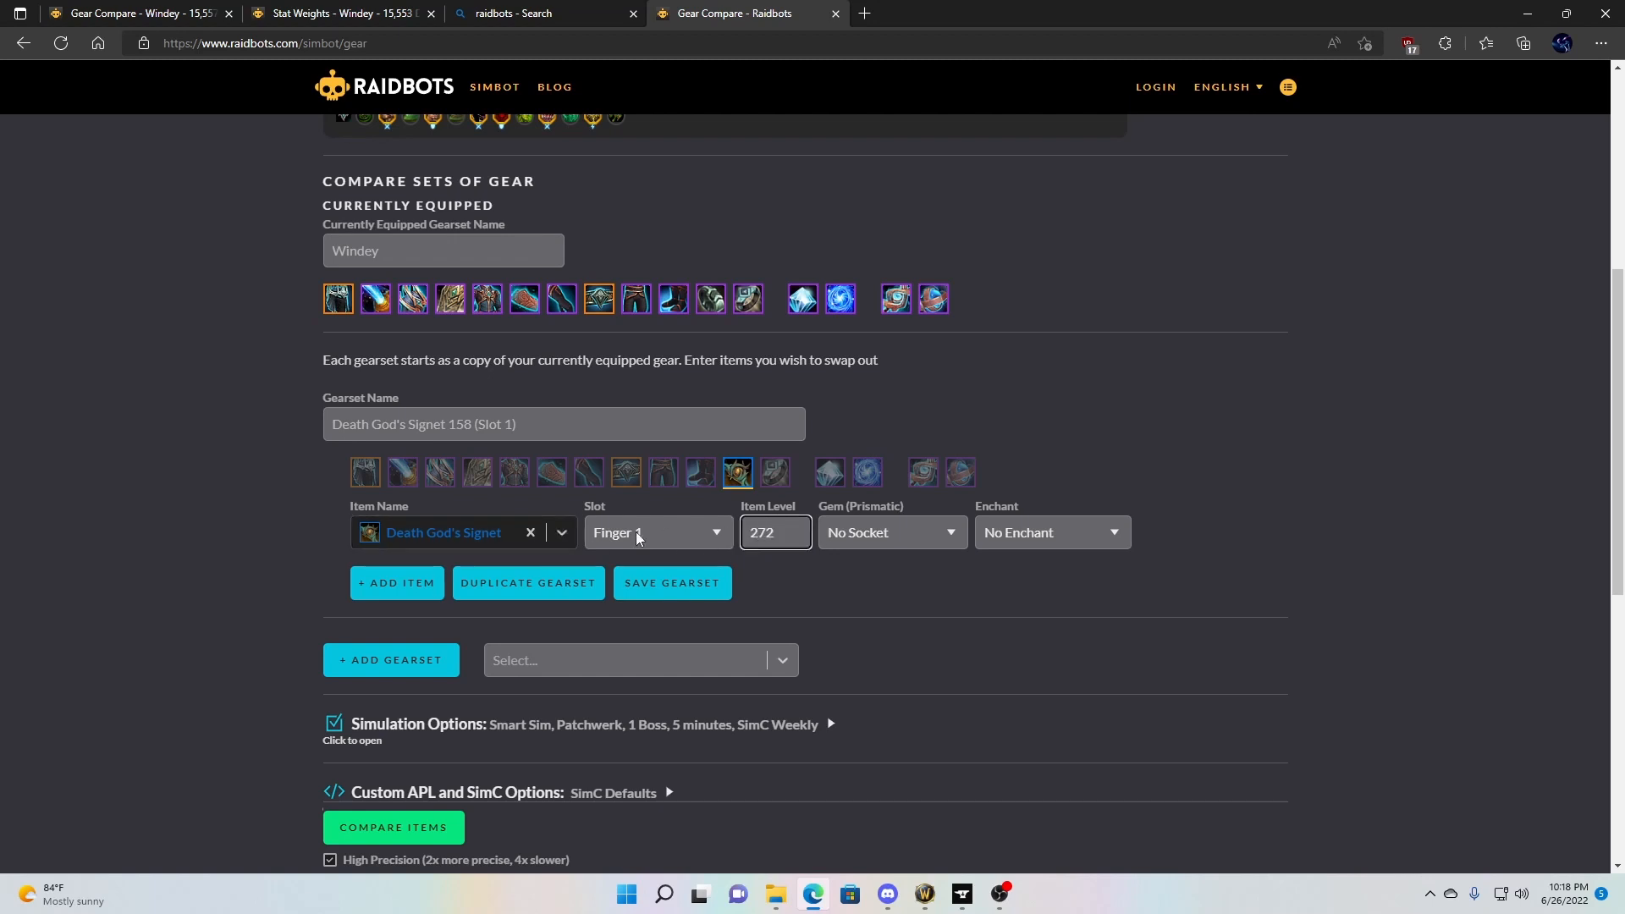
Step: Give Death God's Signet a 16 Haste gem and a 16 Haste enchant
{"action": "left_click", "coordinate": [940, 539]}
{"action": "scroll", "coordinate": [906, 352], "scroll_direction": "down", "scroll_amount": 1}
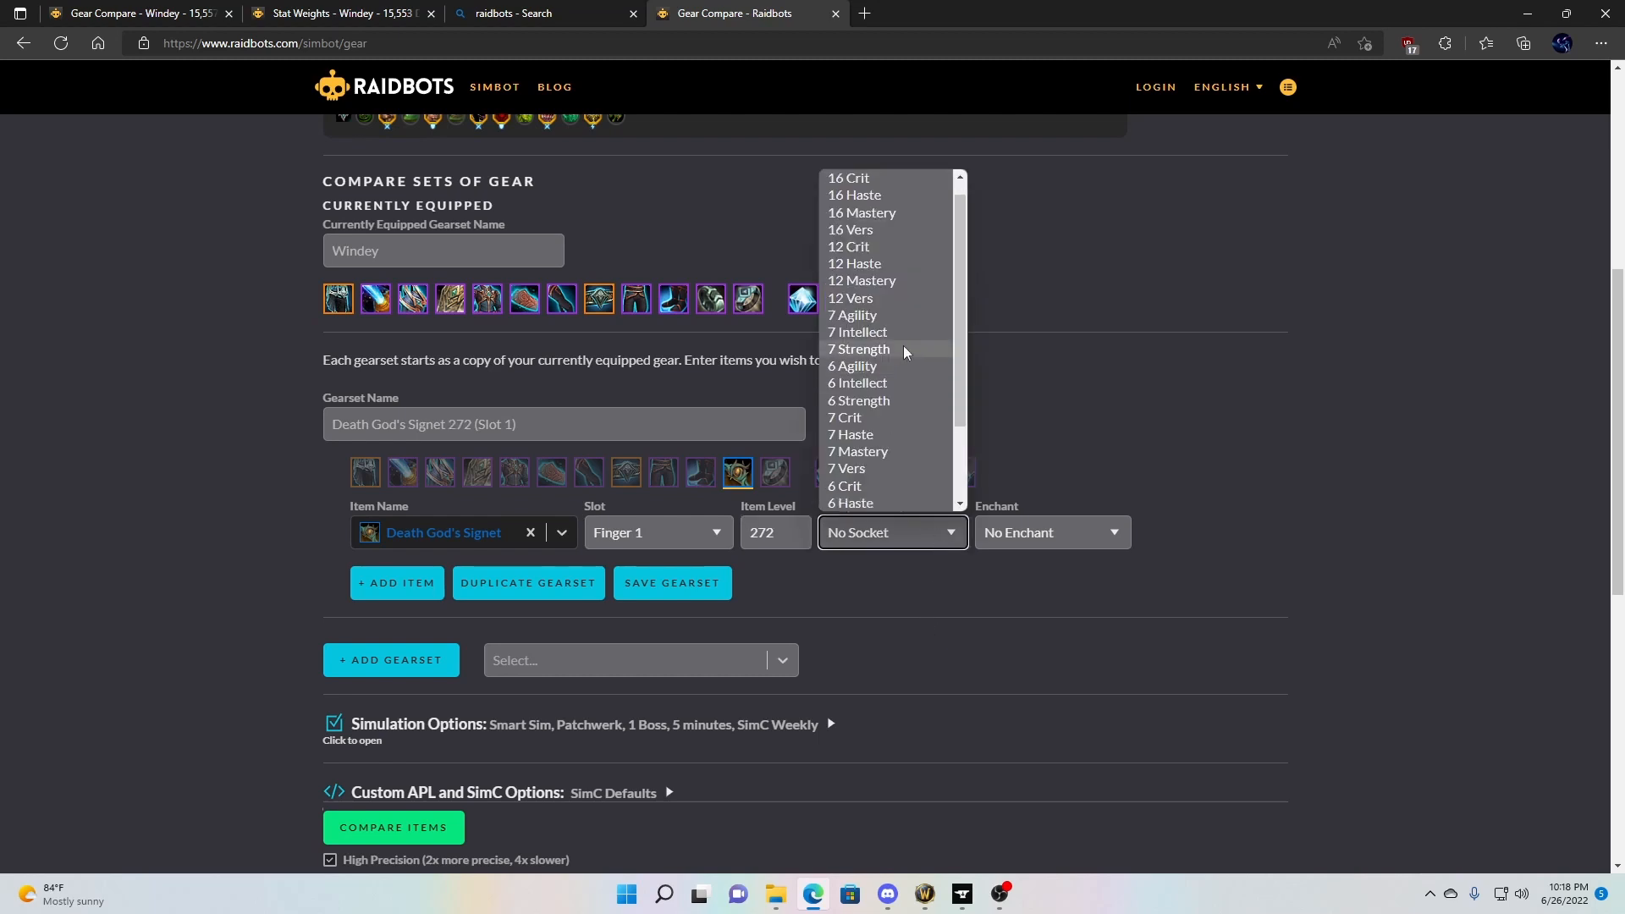
{"action": "left_click", "coordinate": [882, 211]}
{"action": "left_click", "coordinate": [930, 532]}
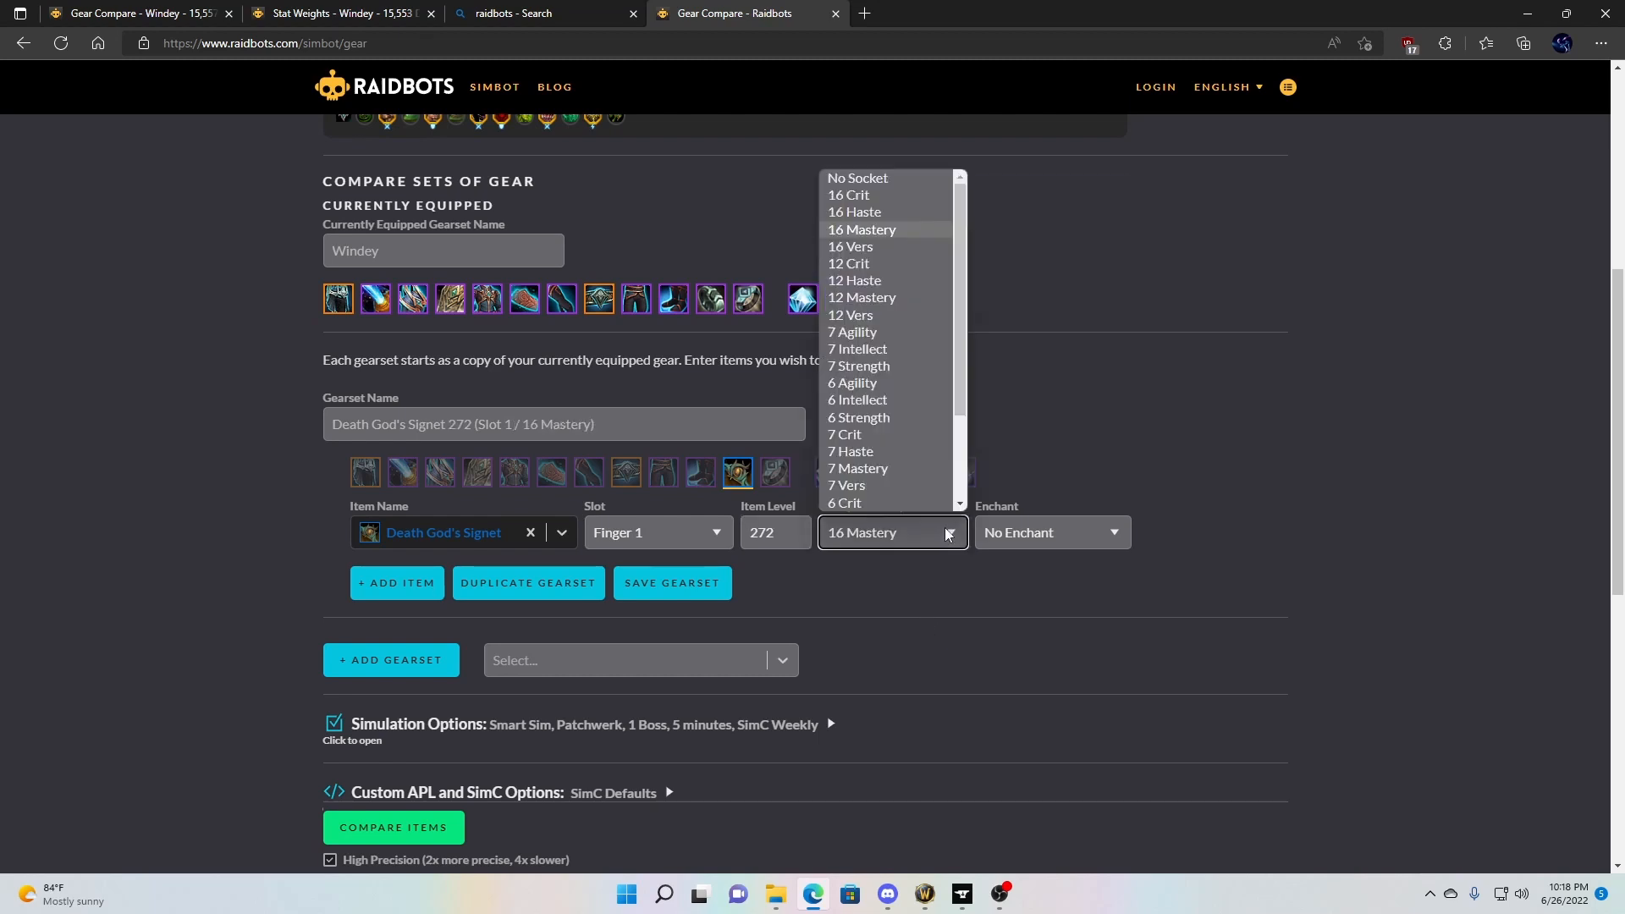
{"action": "left_click", "coordinate": [870, 213]}
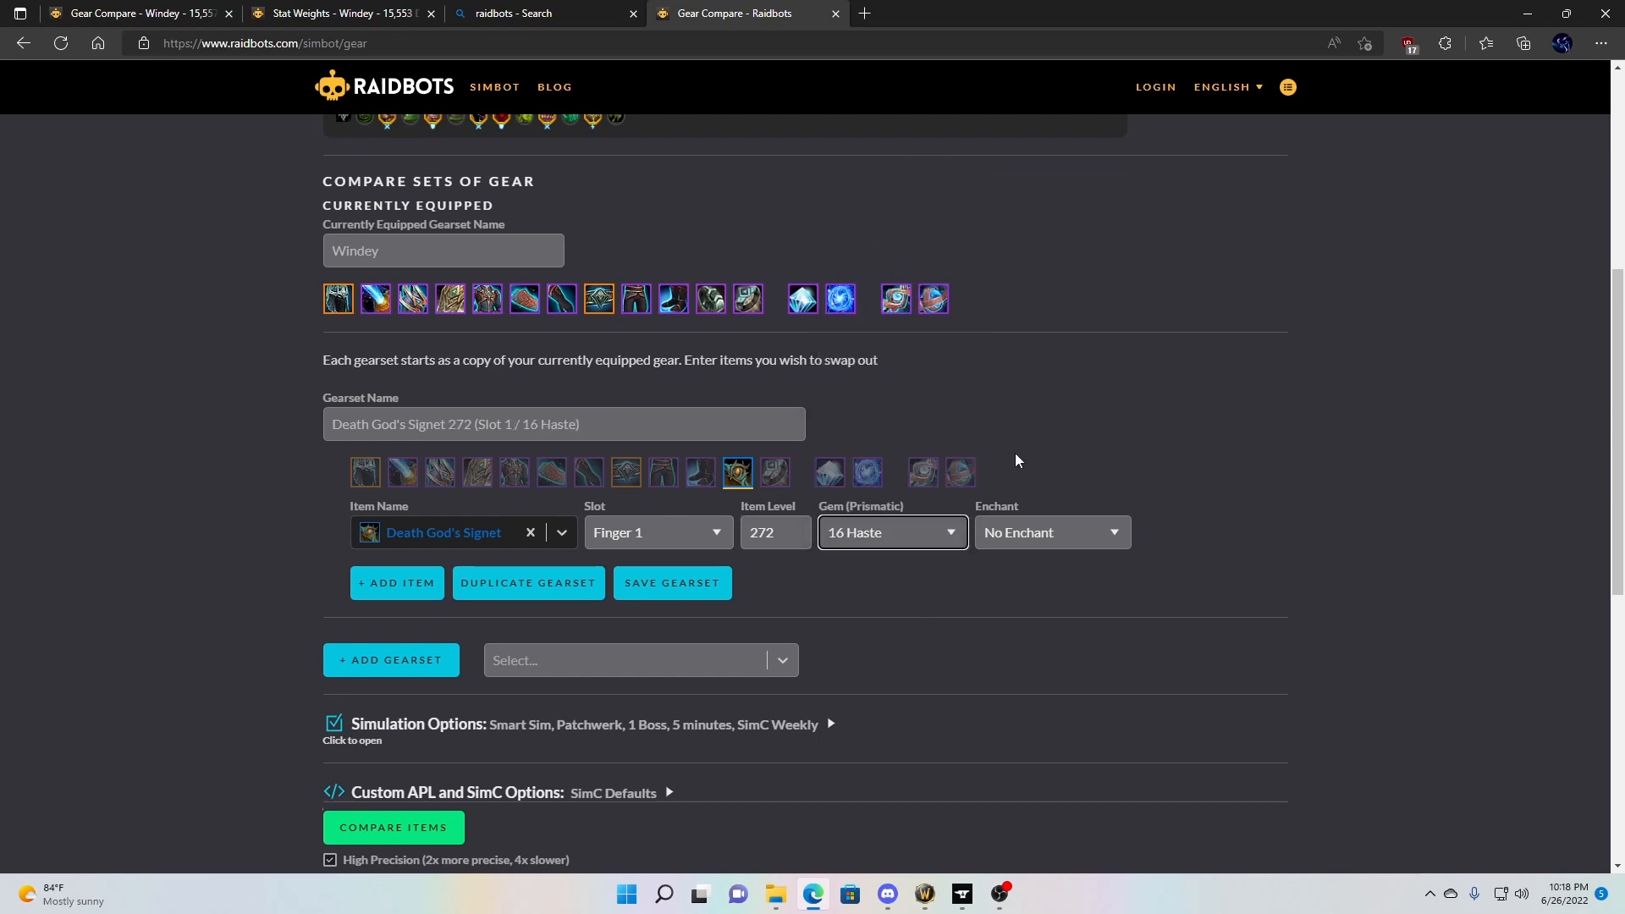
{"action": "left_click", "coordinate": [1079, 548]}
{"action": "left_click", "coordinate": [1075, 377]}
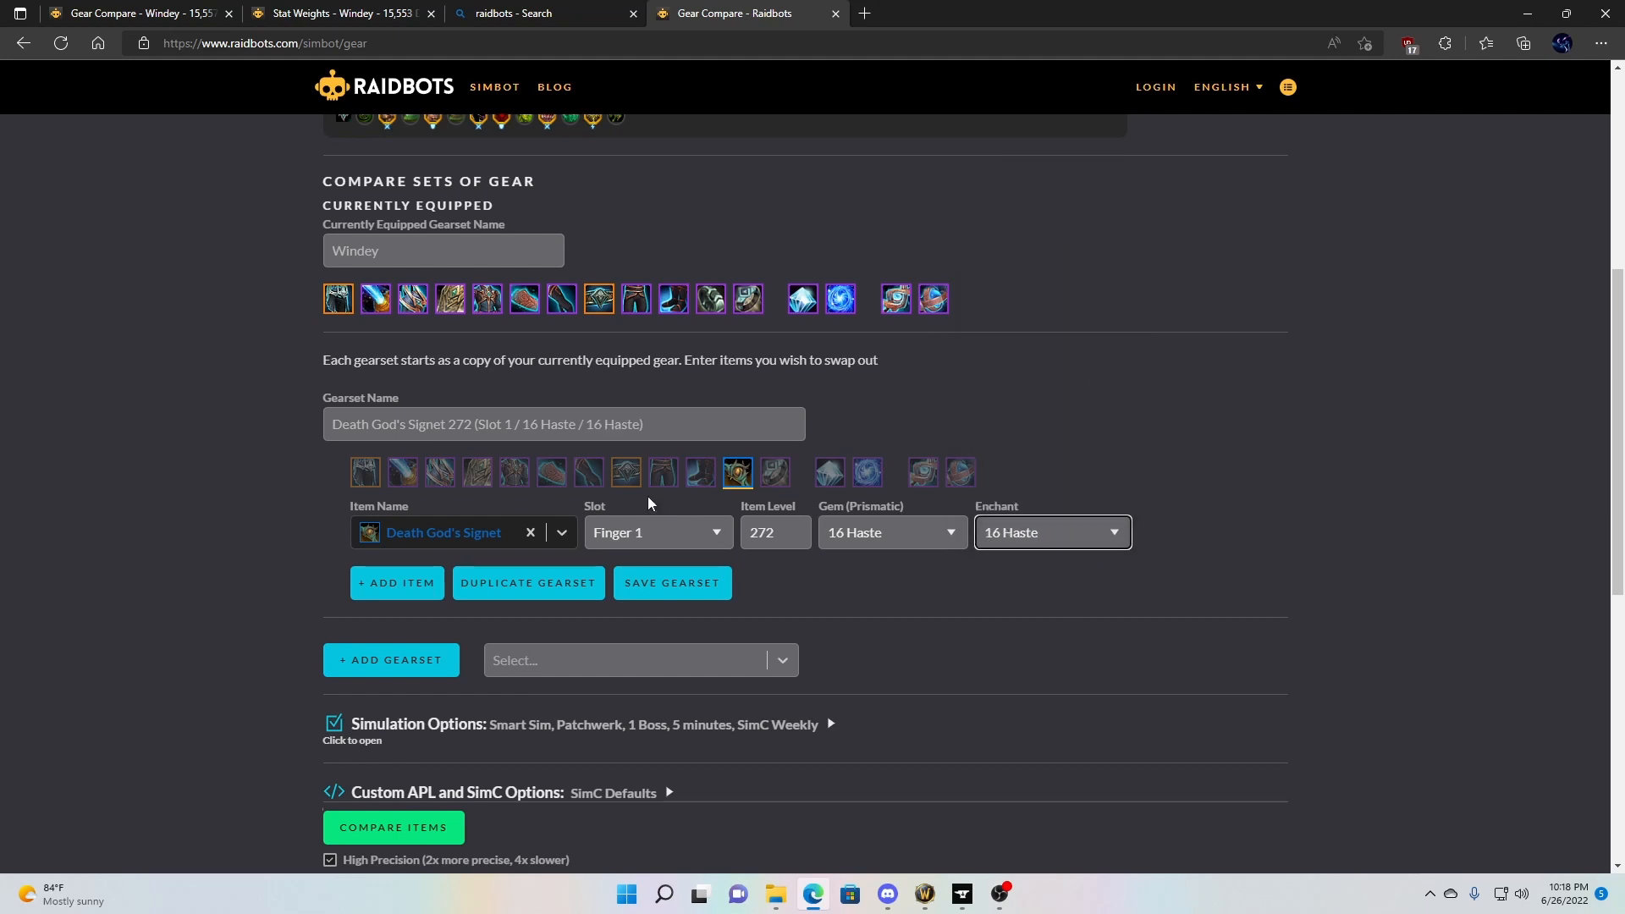
Step: Assign Death God's Signet to the Finger 2 slot and run the item comparison
{"action": "mouse_move", "coordinate": [784, 492]}
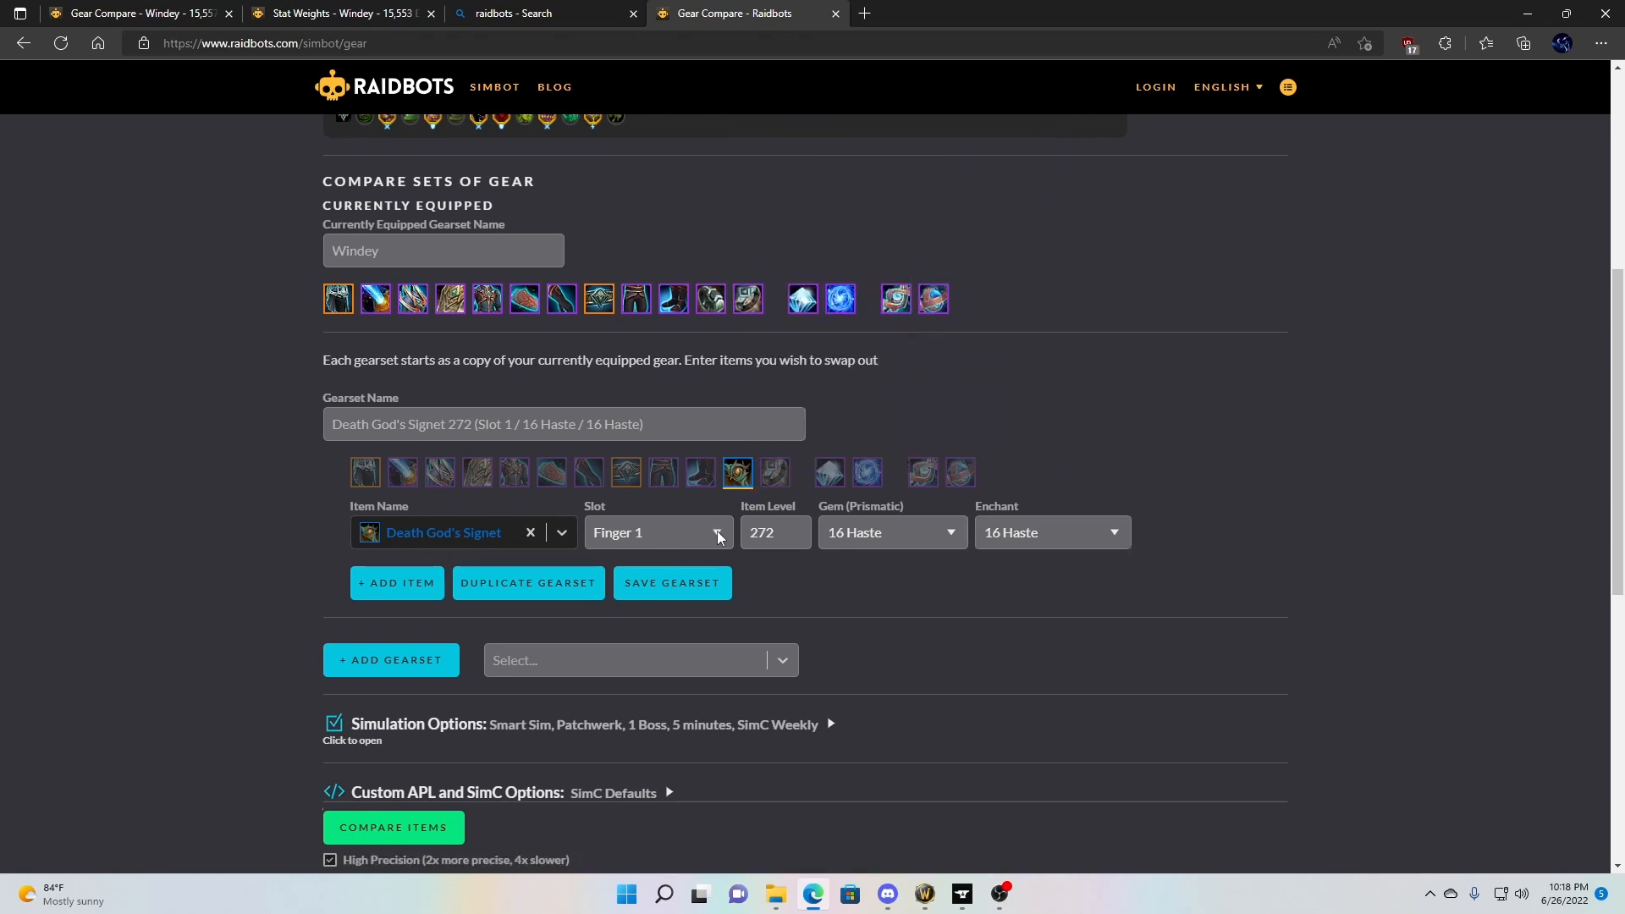
{"action": "left_click", "coordinate": [711, 536]}
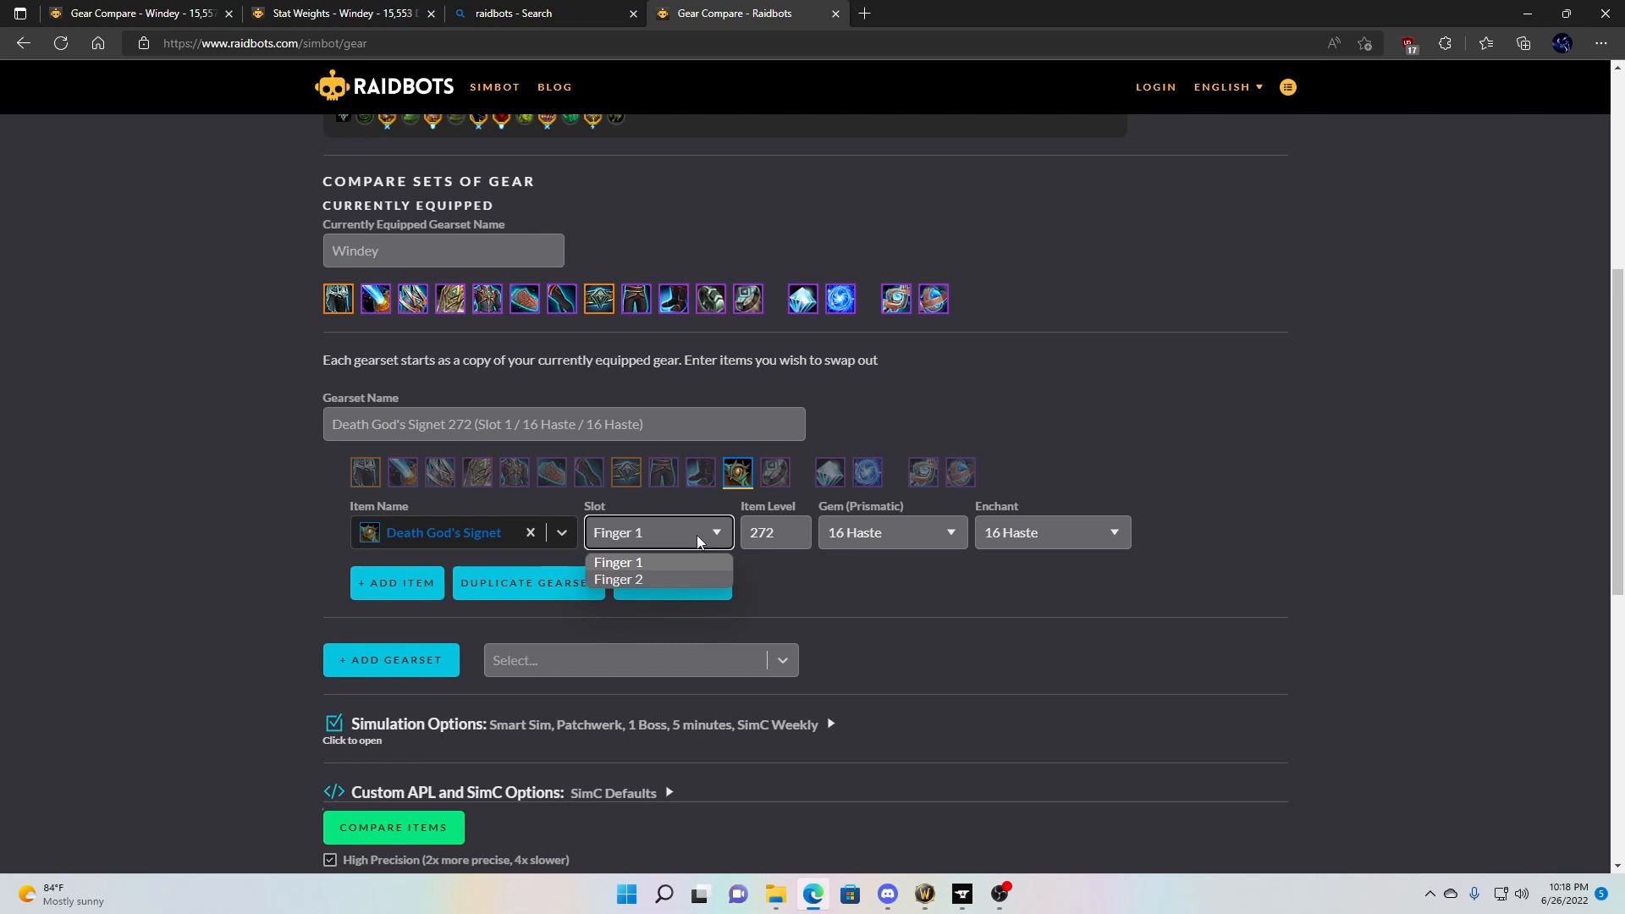
{"action": "left_click", "coordinate": [649, 579]}
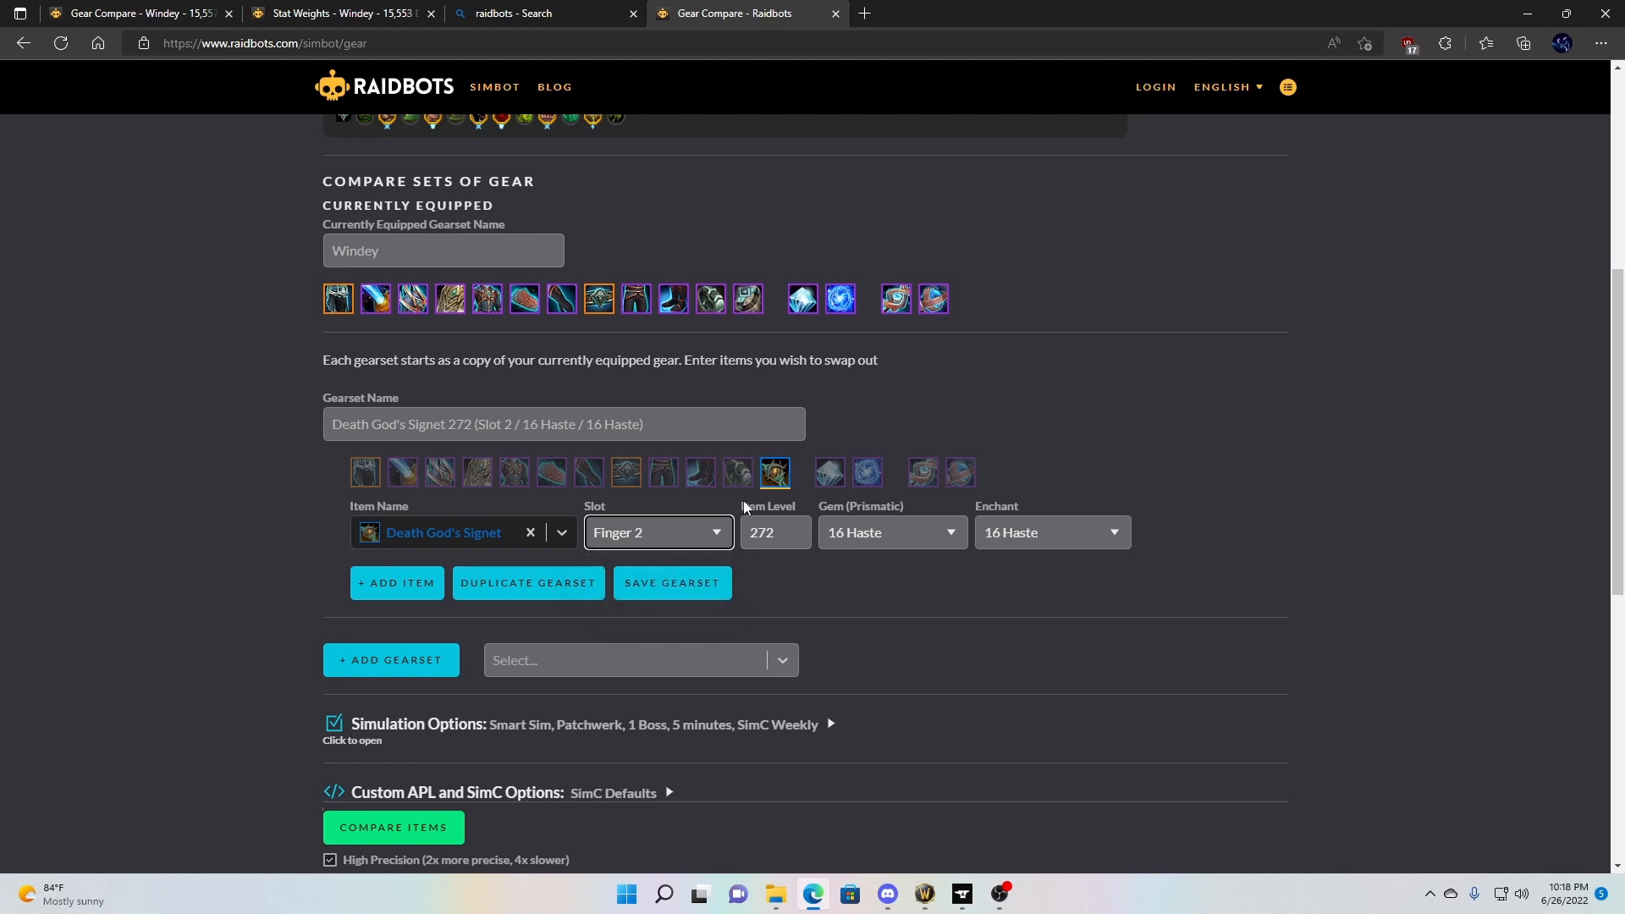
{"action": "mouse_move", "coordinate": [776, 489]}
{"action": "mouse_move", "coordinate": [836, 480]}
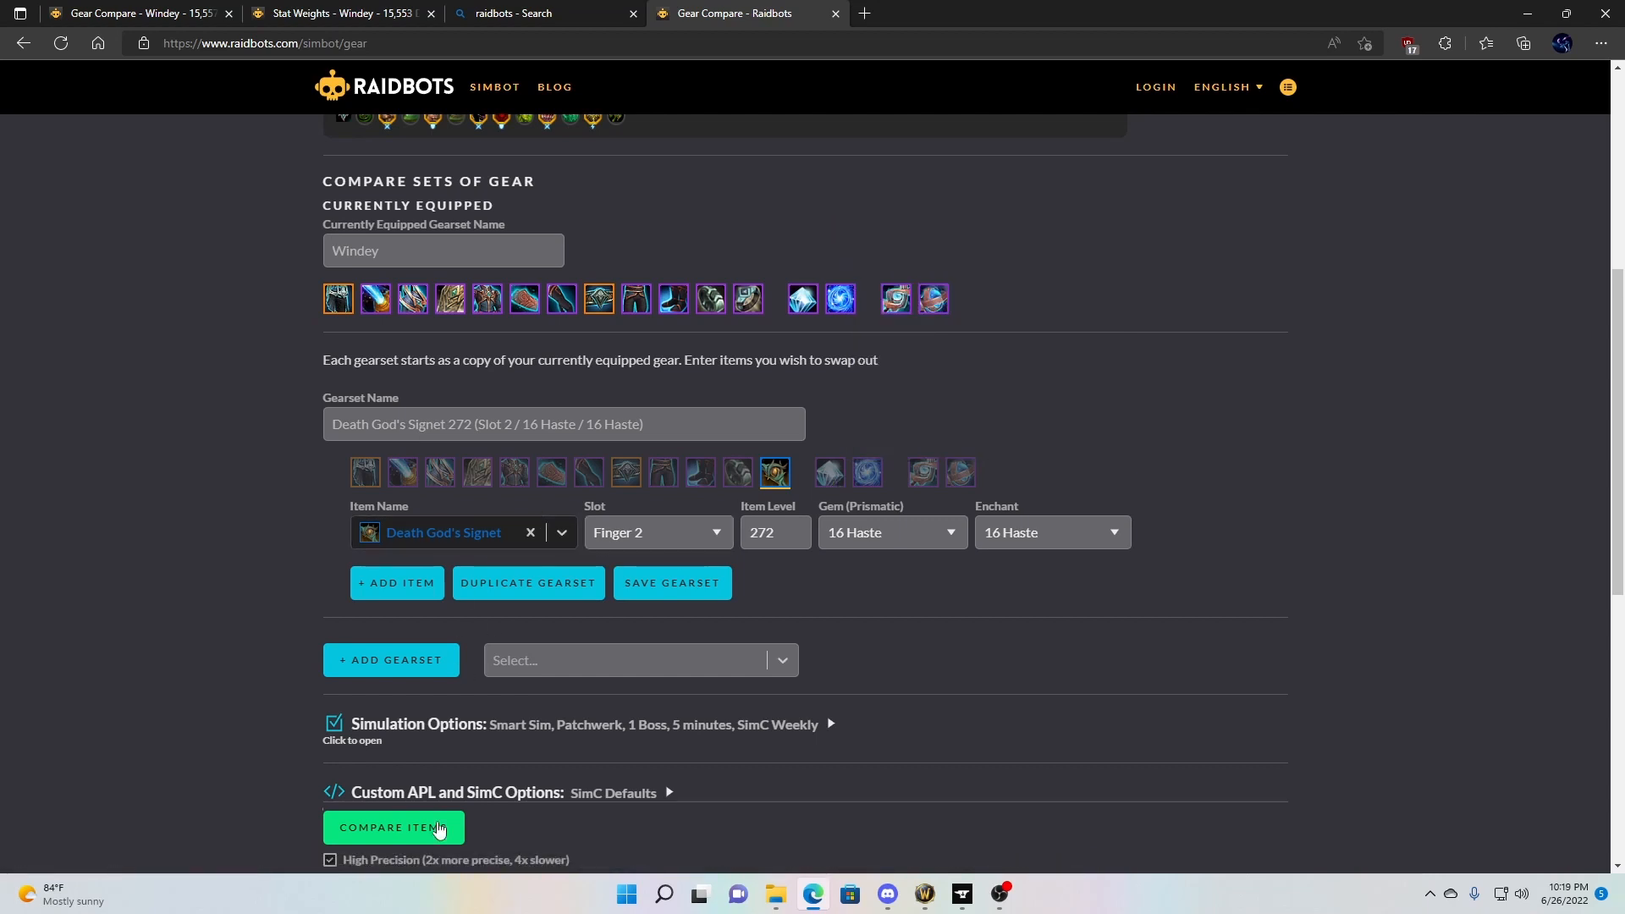
{"action": "left_click", "coordinate": [438, 828]}
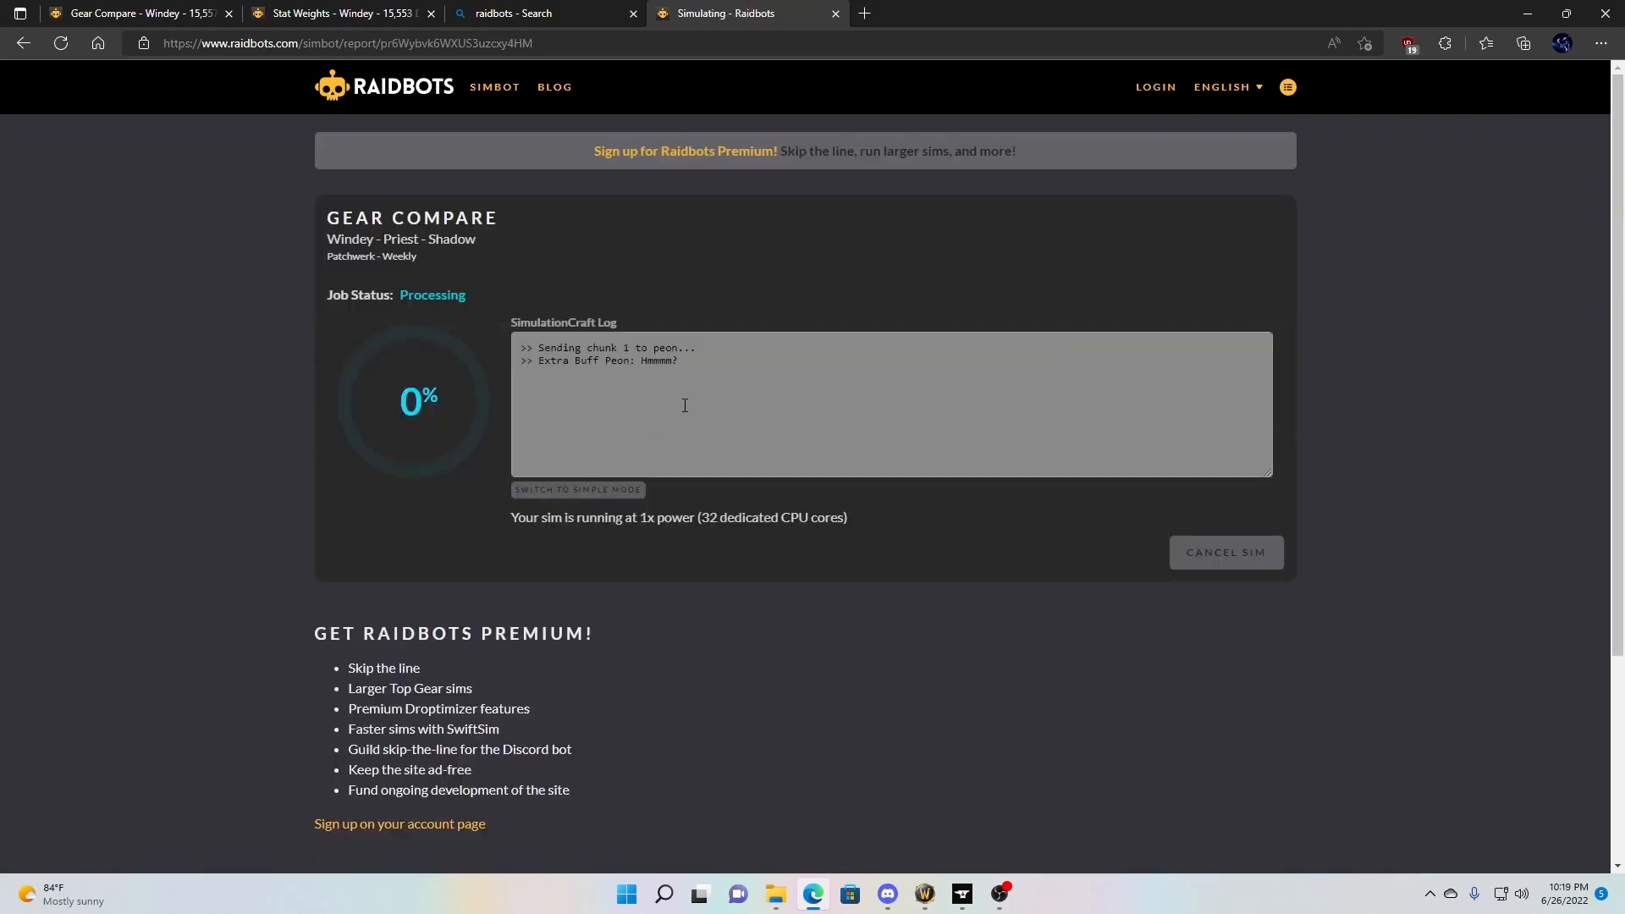
Step: Close the running simulation and examine the finished Gear Compare report's DPS for the equipped set and Death God's Signet
{"action": "left_click", "coordinate": [835, 13]}
{"action": "left_click", "coordinate": [166, 19]}
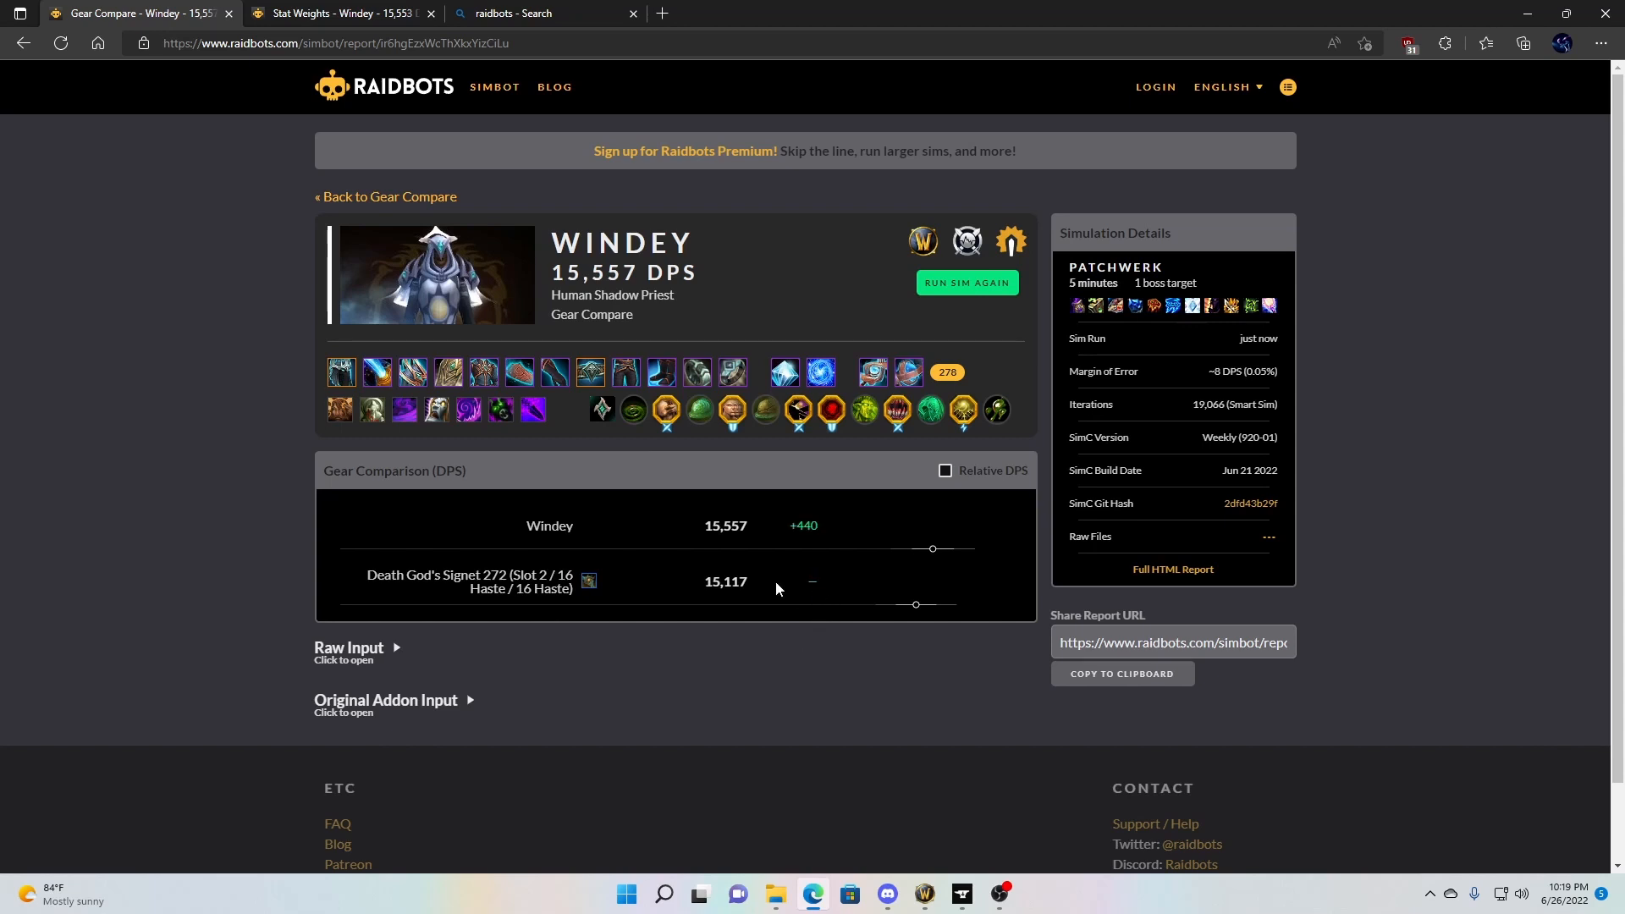
{"action": "left_click", "coordinate": [26, 43]}
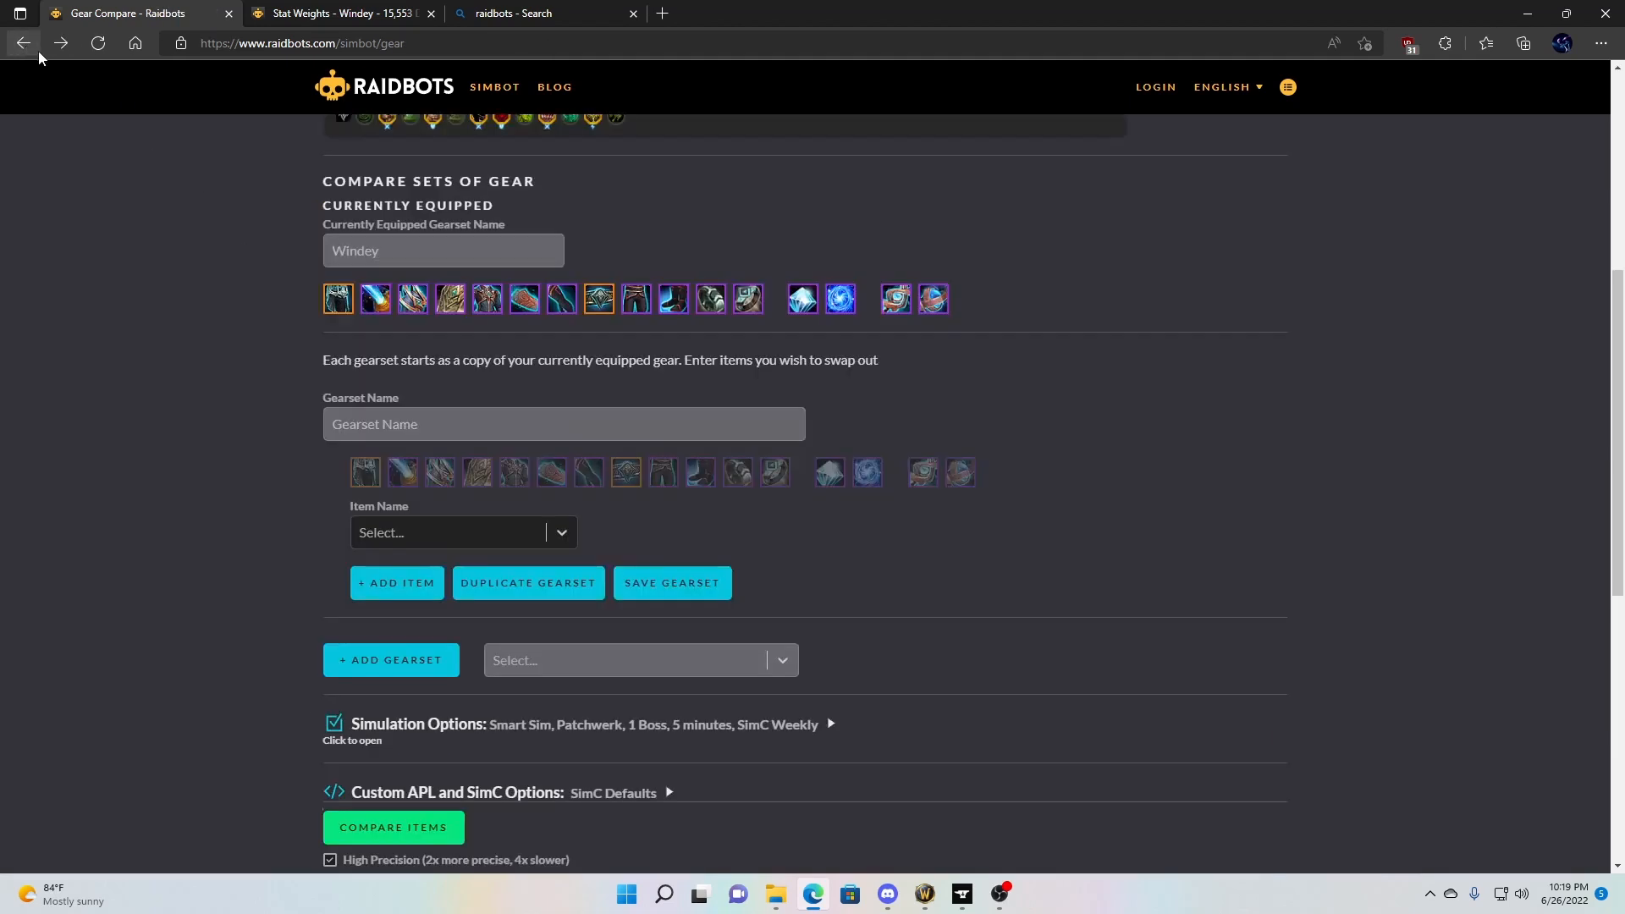
{"action": "left_click", "coordinate": [62, 42]}
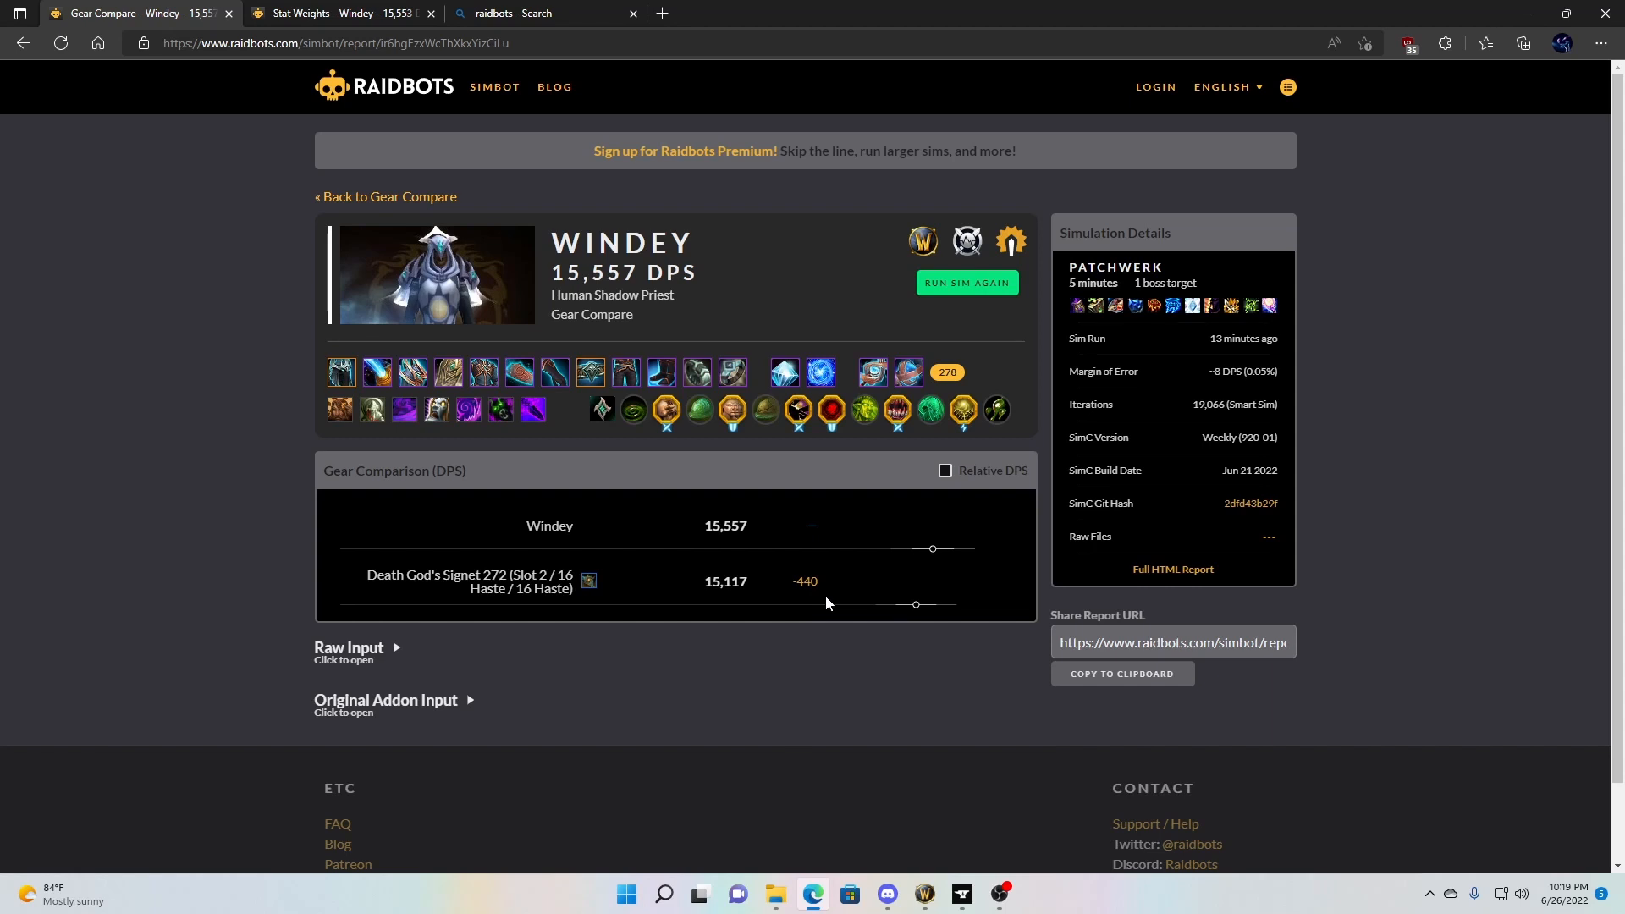
{"action": "mouse_move", "coordinate": [595, 587]}
{"action": "mouse_move", "coordinate": [634, 426]}
Step: Switch to World of Warcraft and show the General chat
{"action": "left_click", "coordinate": [925, 895]}
{"action": "left_click", "coordinate": [813, 611]}
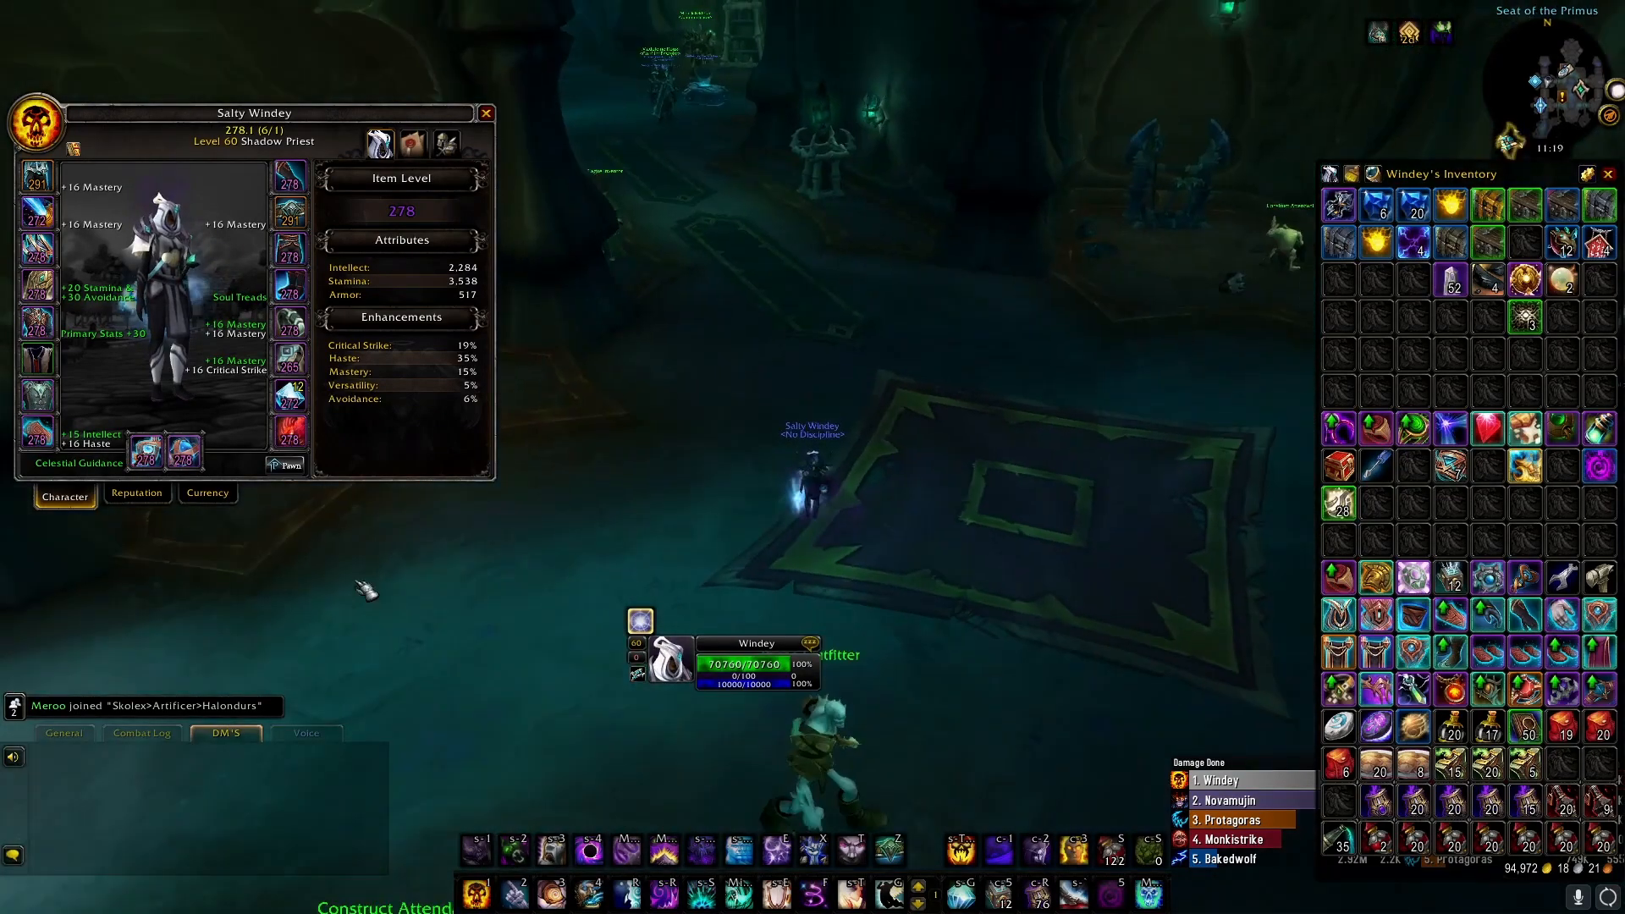
{"action": "left_click", "coordinate": [72, 733]}
{"action": "left_click_drag", "start_coordinate": [554, 550], "coordinate": [598, 536]}
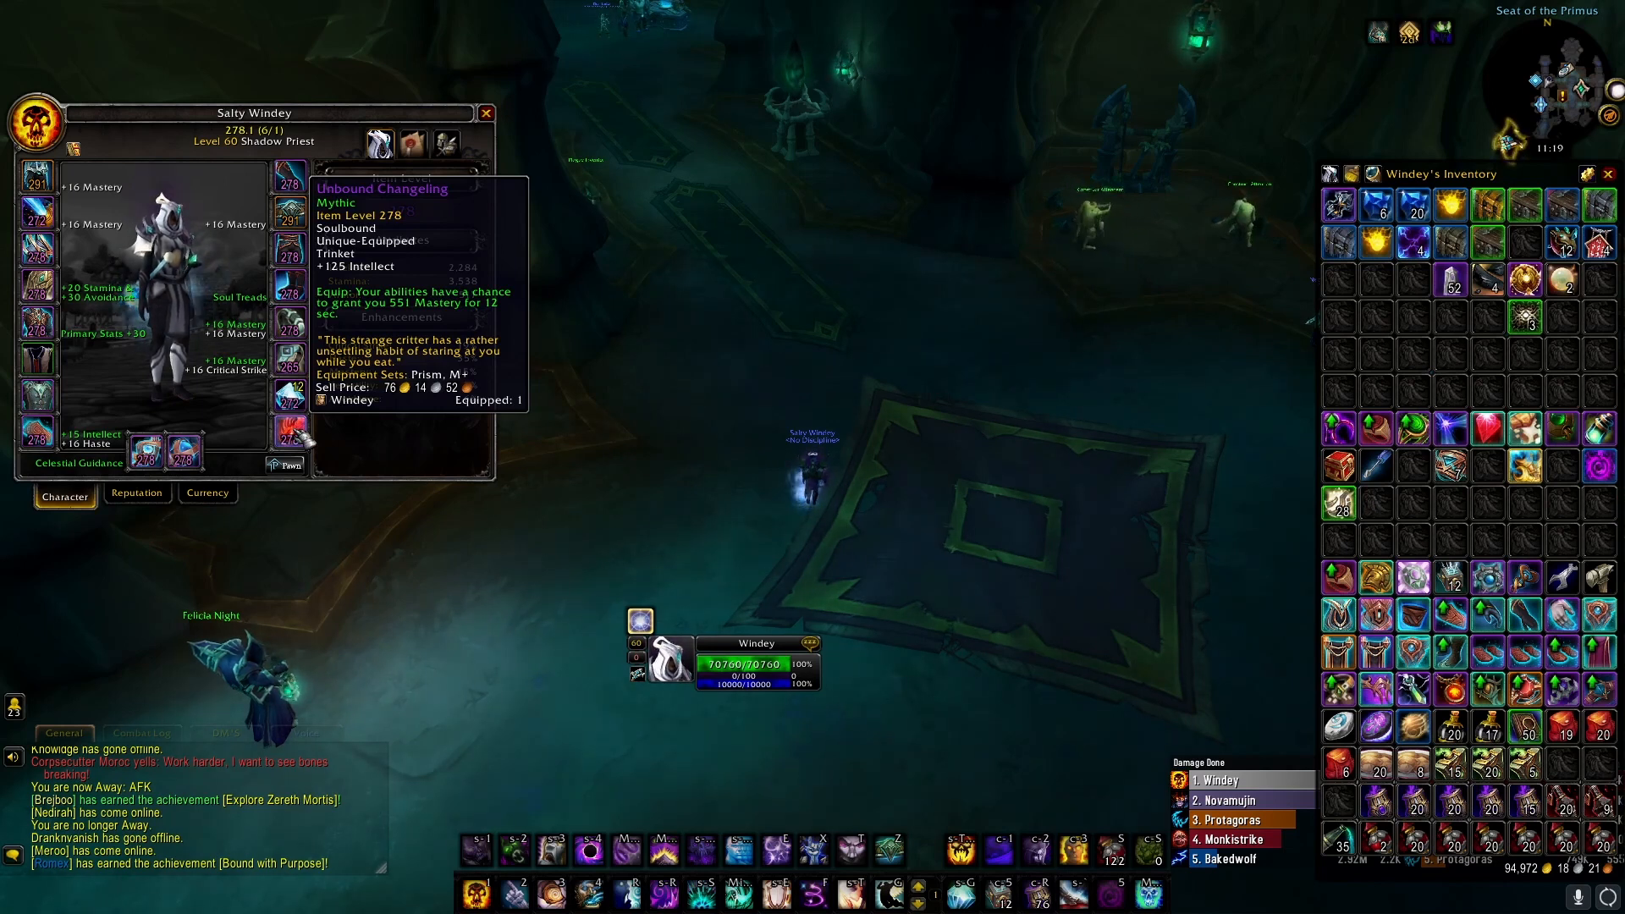
Step: Equip Unchained Gladiator's Insignia of Alacrity in place of Unbound Changeling, check its tooltip and put Unbound Changeling back on
{"action": "left_click", "coordinate": [1413, 577]}
{"action": "left_click", "coordinate": [291, 432]}
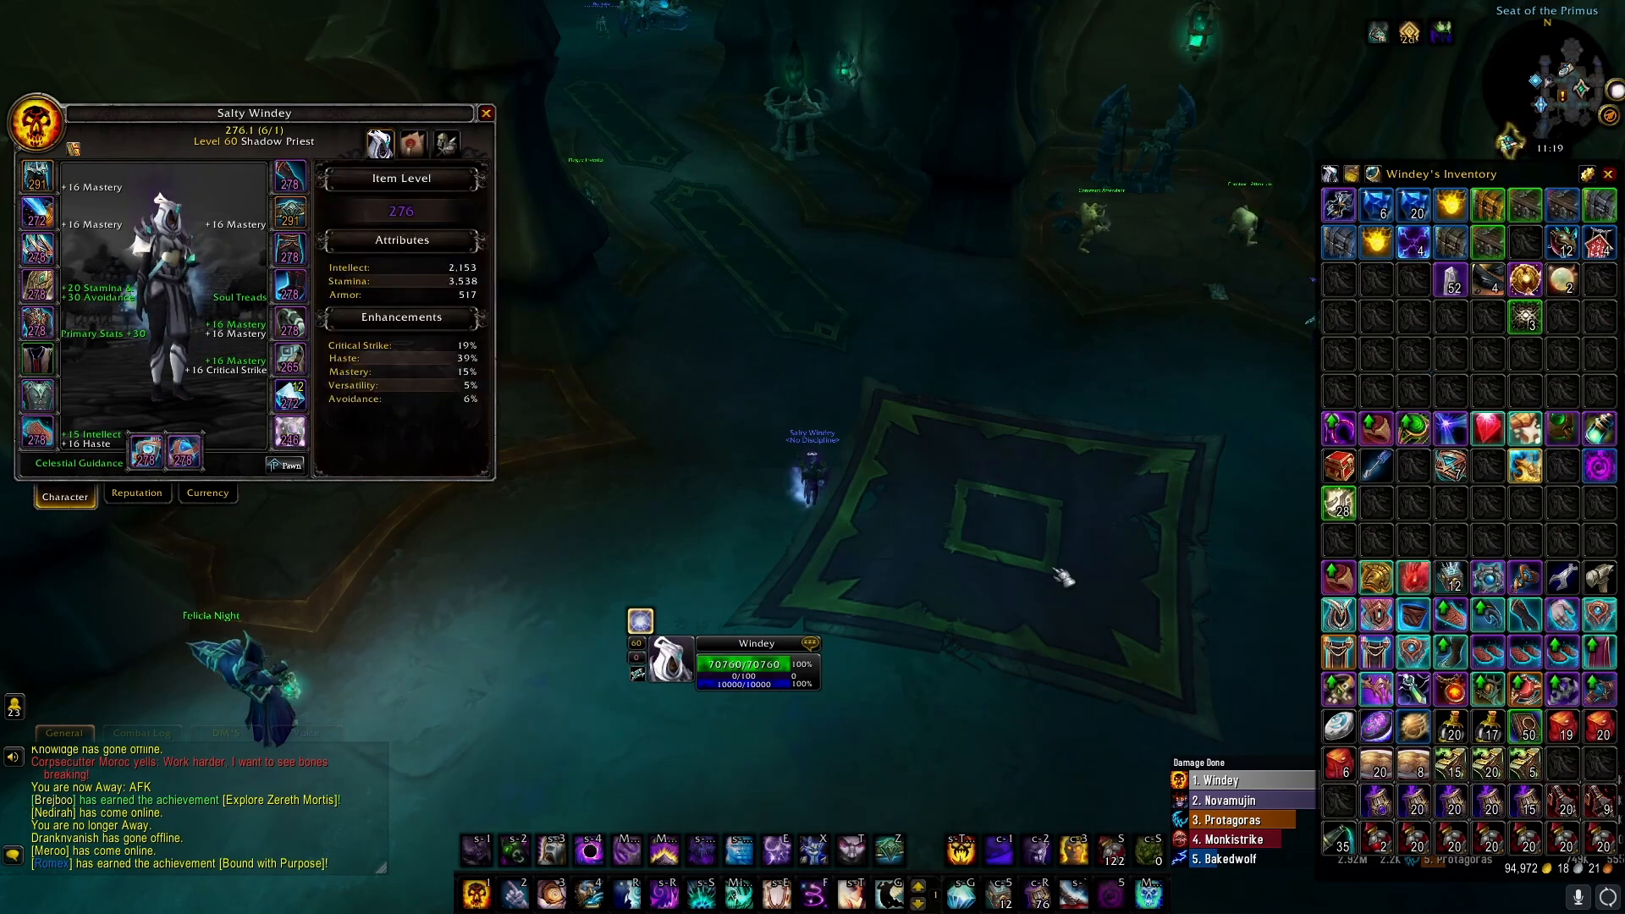
{"action": "left_click", "coordinate": [1413, 579]}
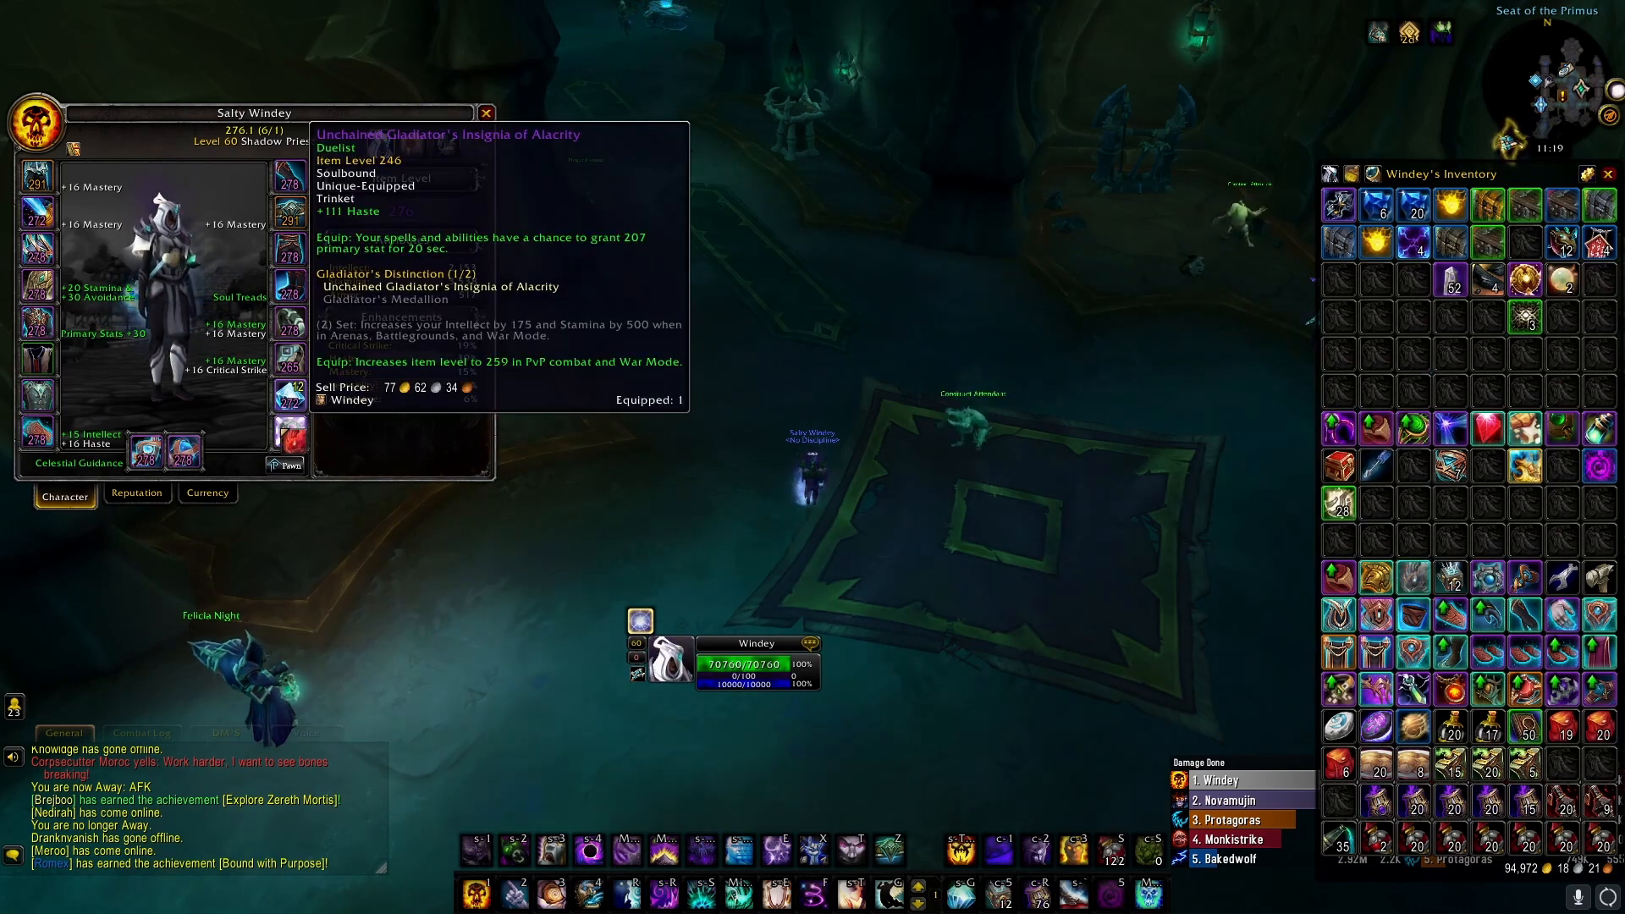
{"action": "left_click", "coordinate": [291, 434]}
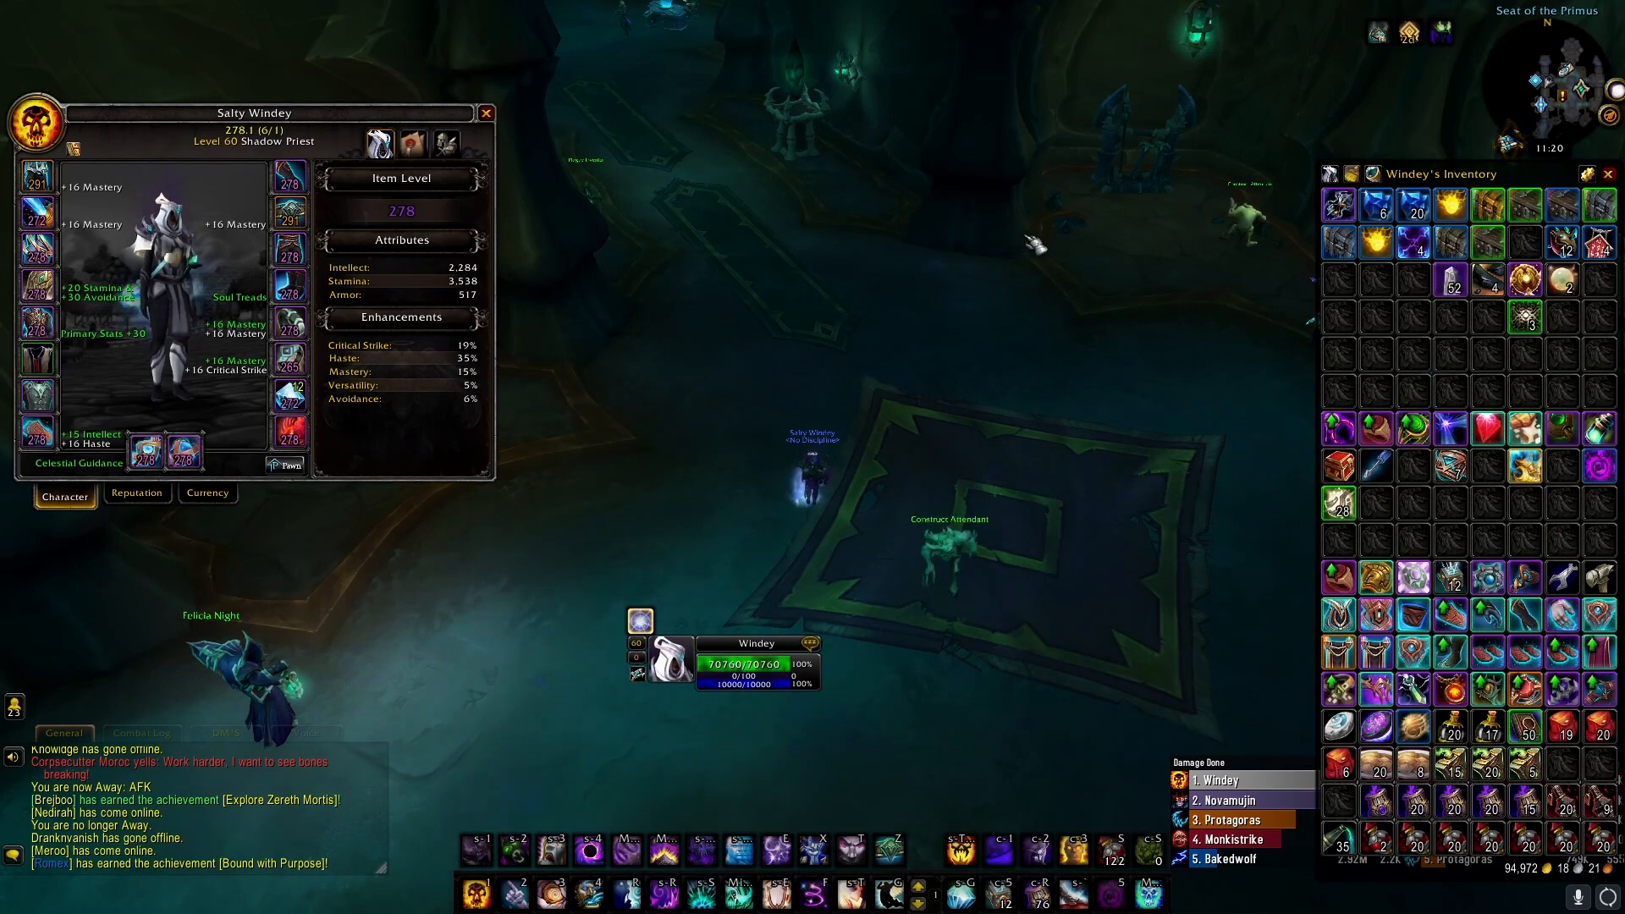
{"action": "key", "text": "w"}
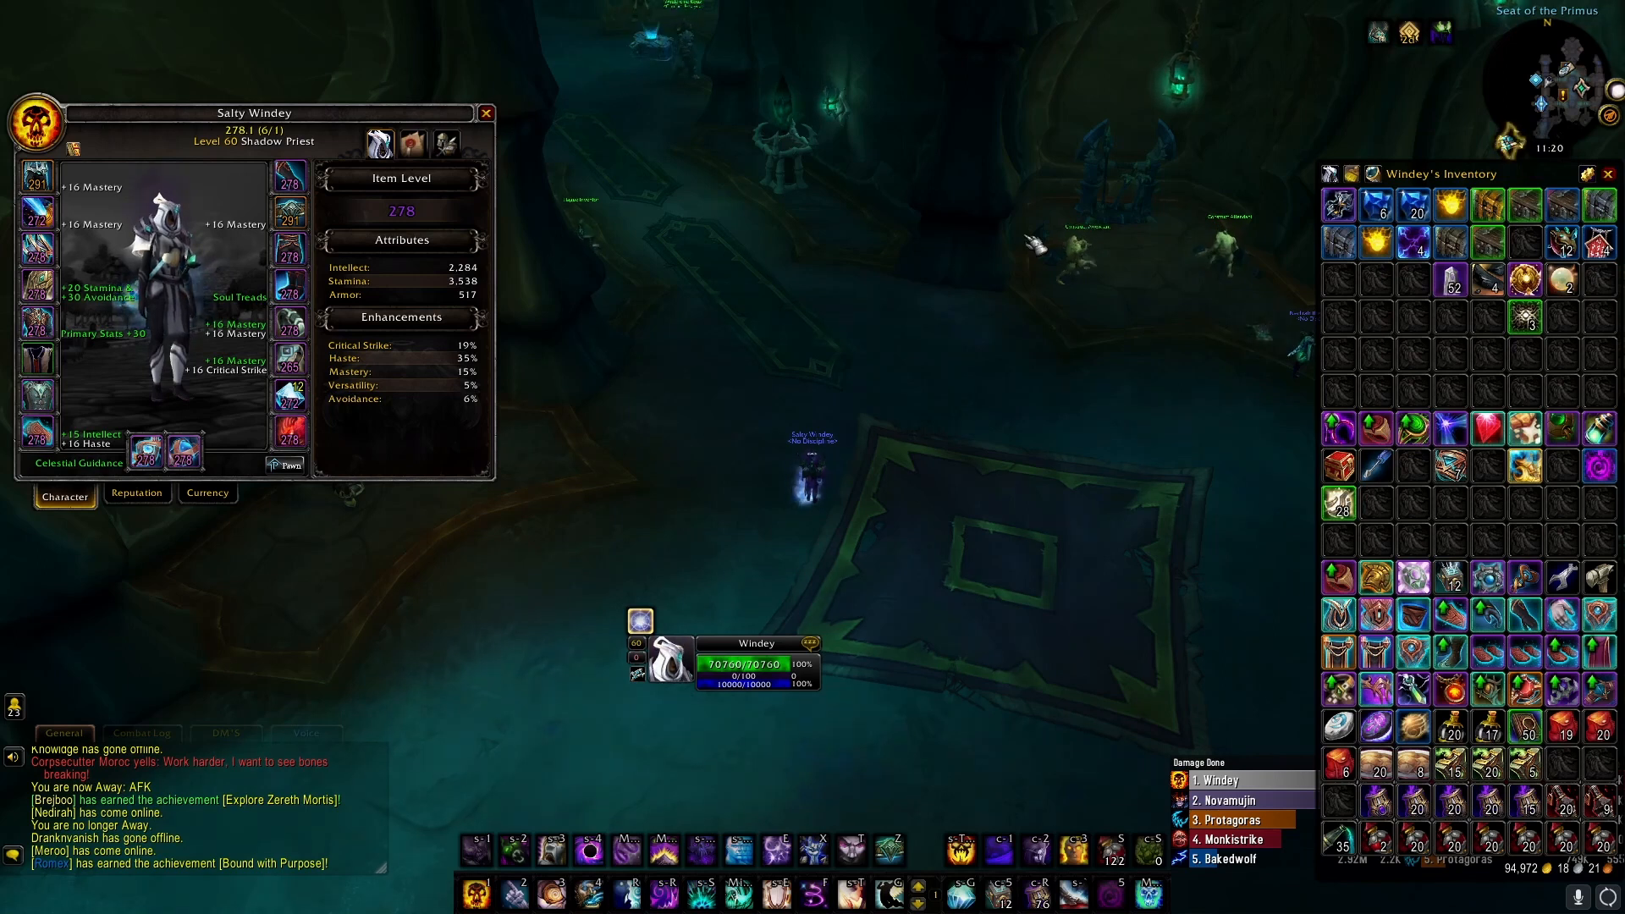
{"action": "left_click_drag", "start_coordinate": [944, 295], "coordinate": [911, 313]}
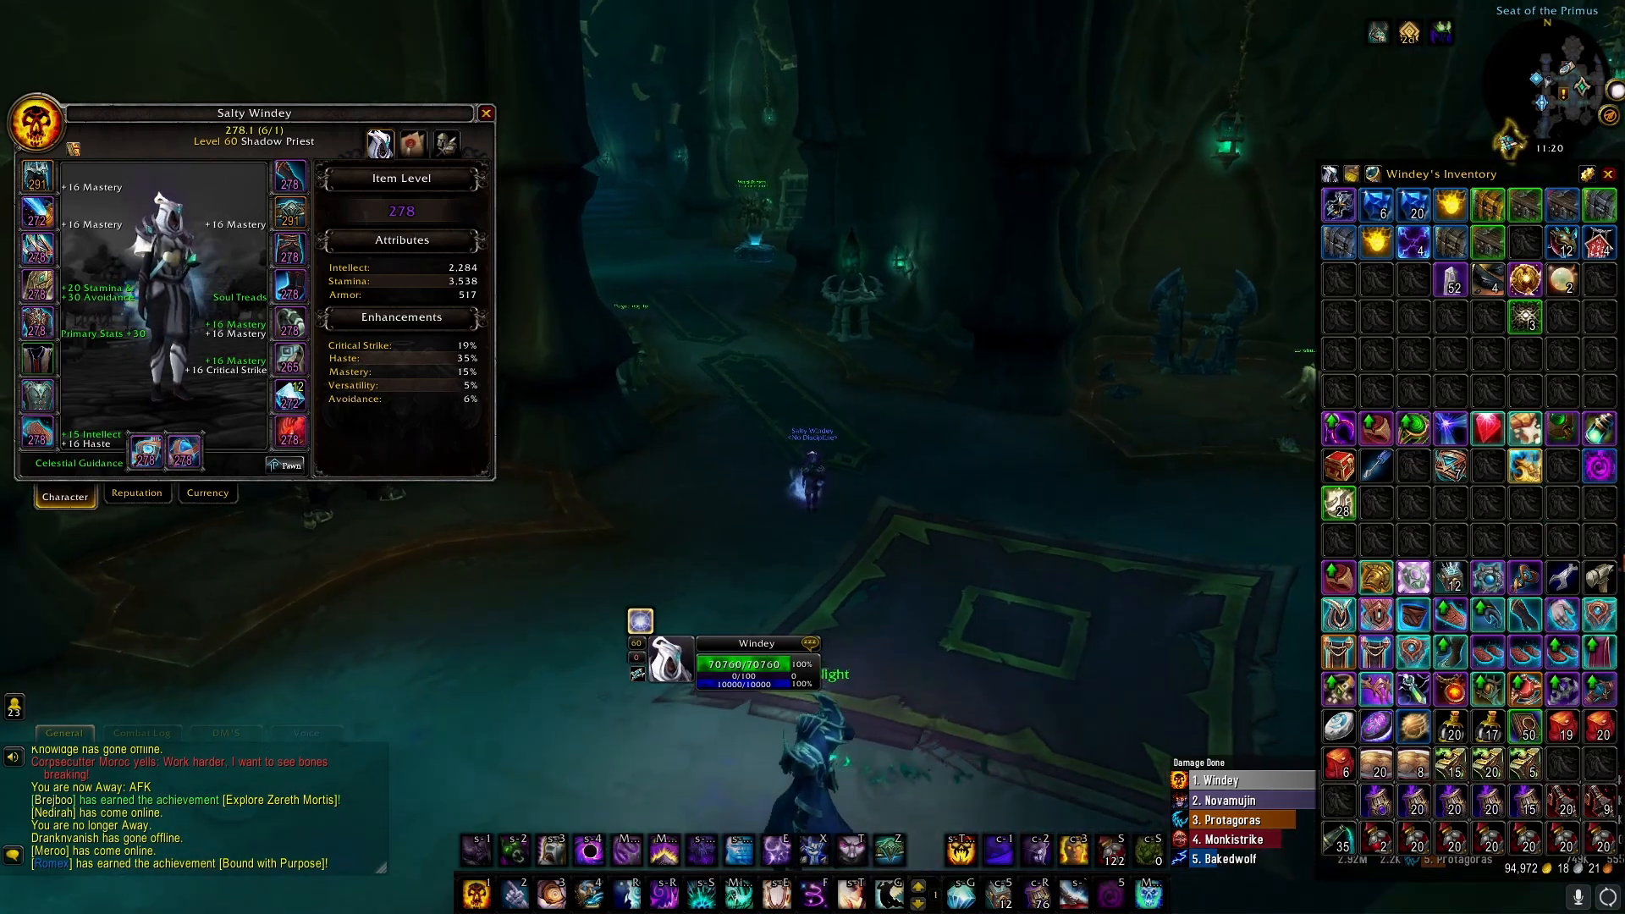
{"action": "left_click_drag", "start_coordinate": [877, 210], "coordinate": [891, 242]}
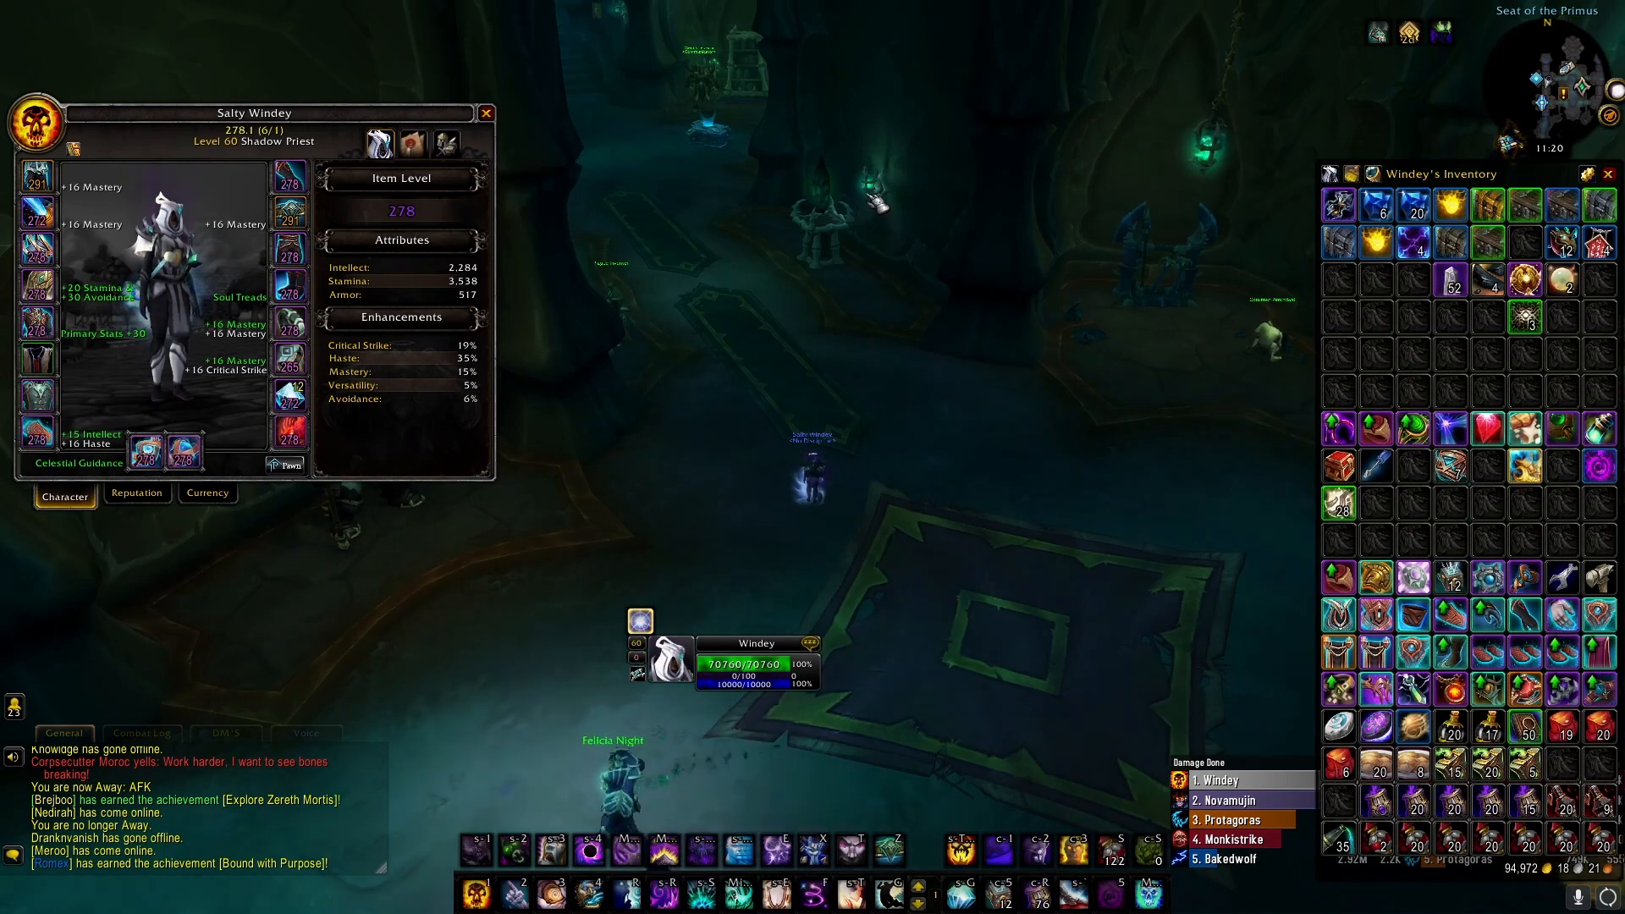
{"action": "mouse_move", "coordinate": [784, 279]}
{"action": "left_mouse_down"}
{"action": "mouse_move", "coordinate": [813, 267]}
{"action": "mouse_move", "coordinate": [783, 287]}
{"action": "left_mouse_up"}
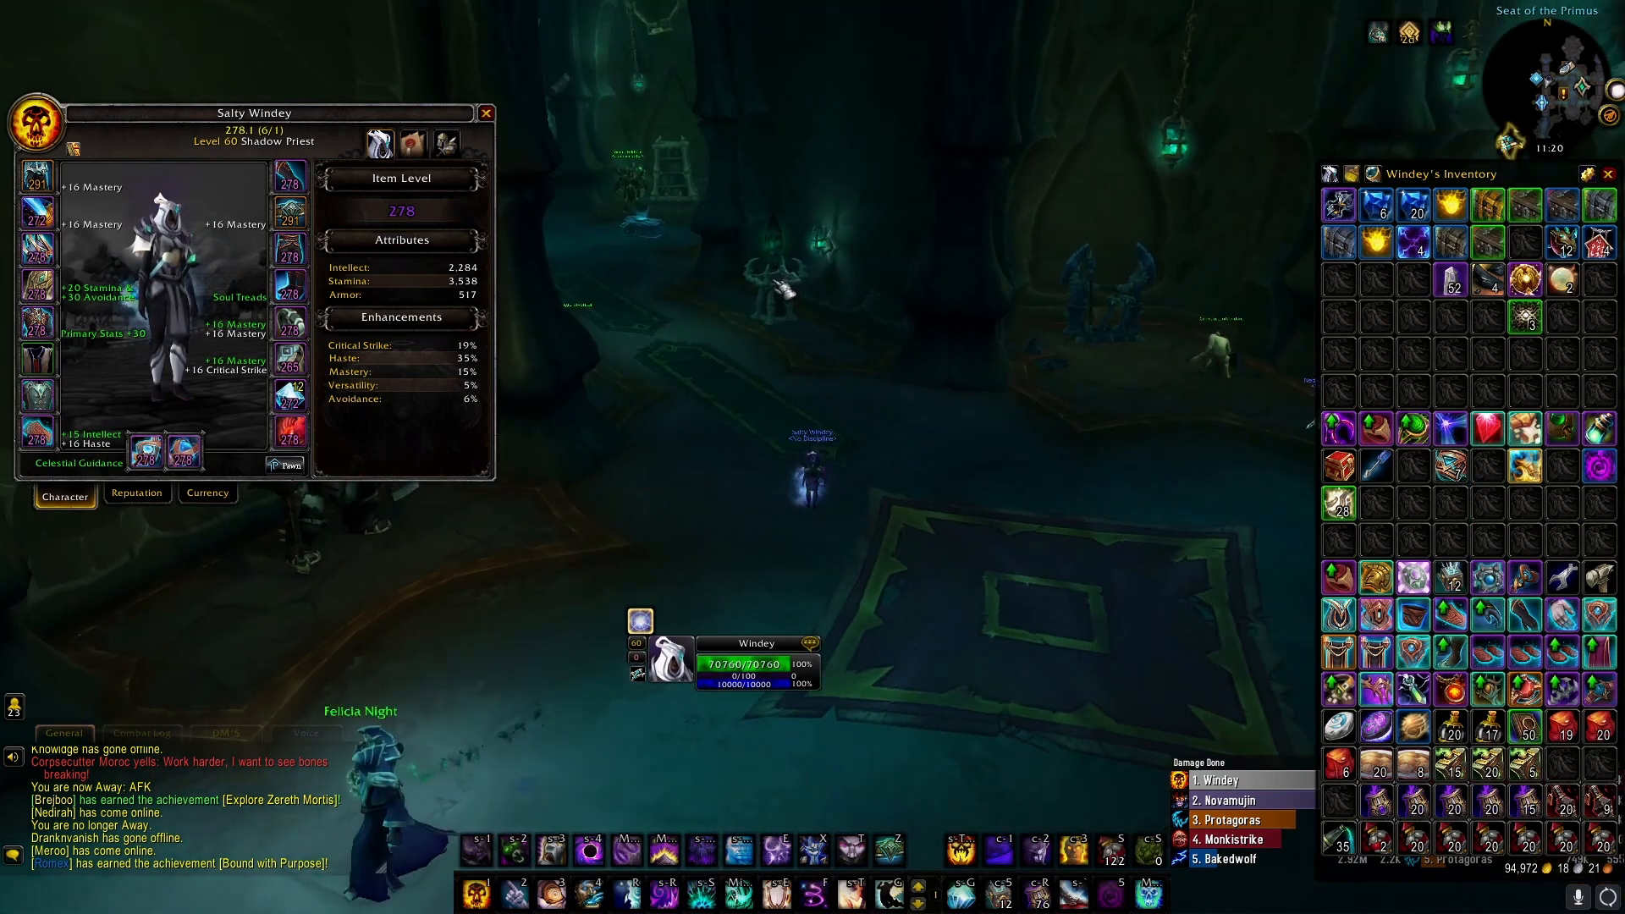